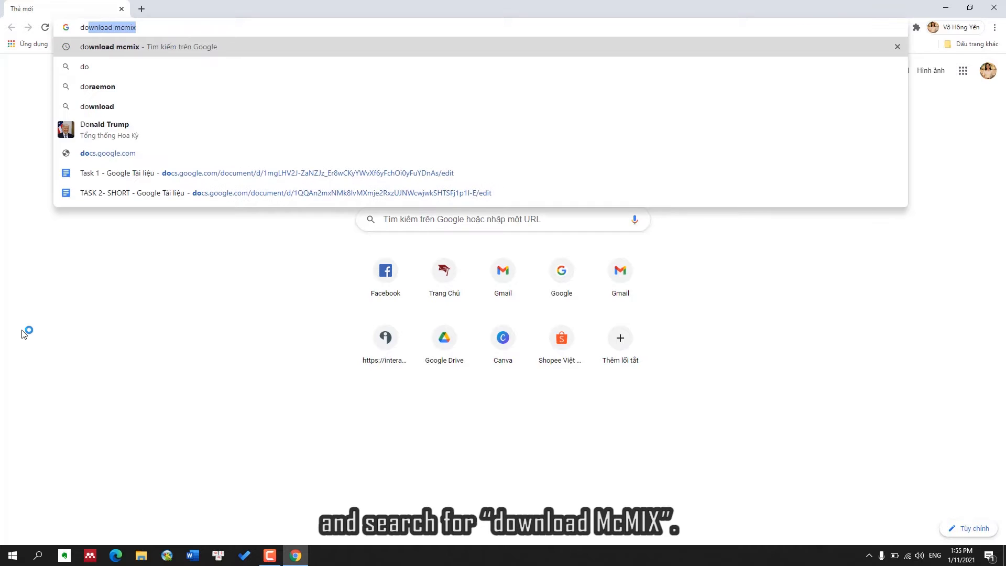
Search Google for "download mcmix"
{"action": "key", "text": "BackSpace"}
{"action": "key", "text": "BackSpace"}
{"action": "key", "text": "BackSpace"}
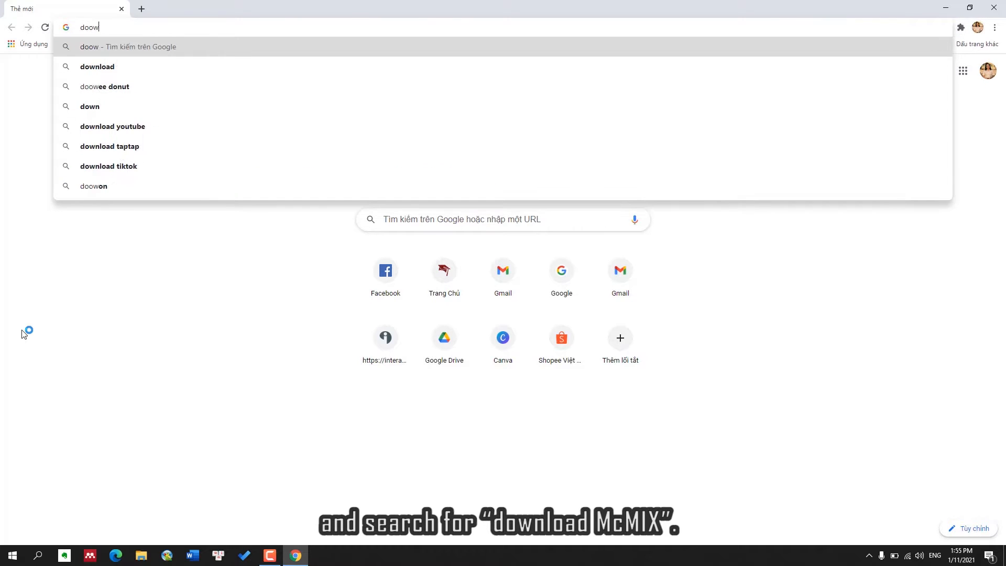
{"action": "type", "text": "wnload "}
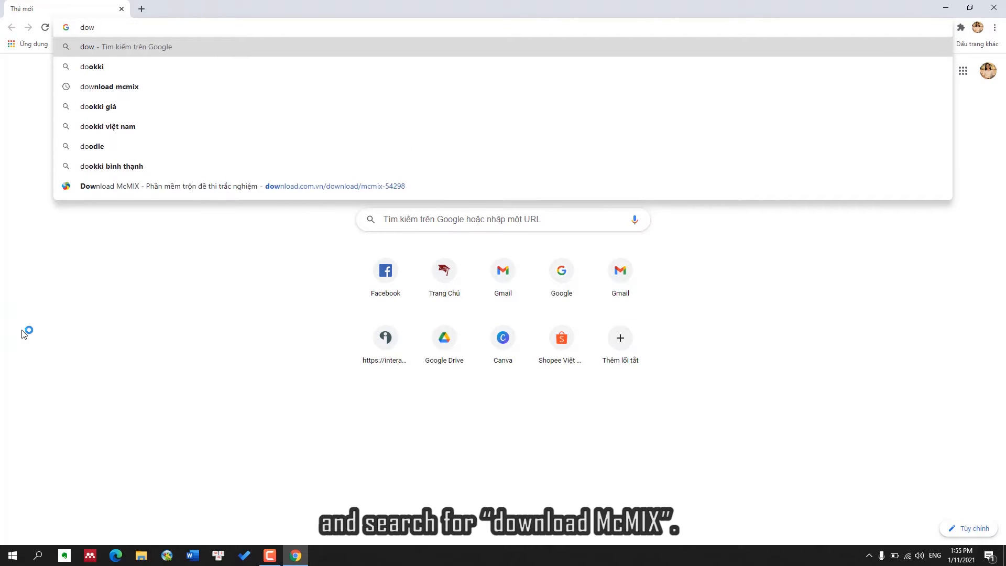
{"action": "type", "text": "mcmoi"}
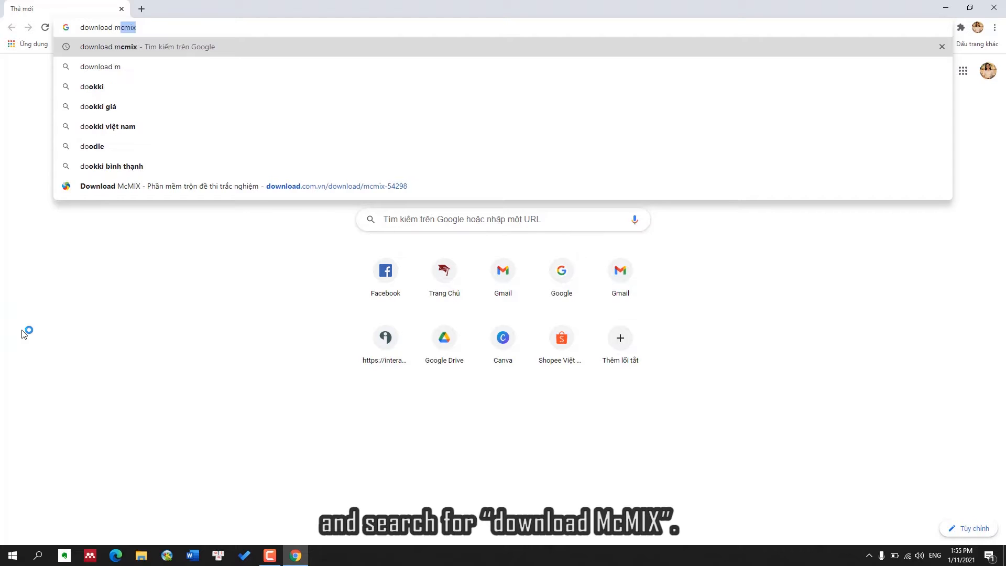
{"action": "key", "text": "BackSpace"}
{"action": "key", "text": "BackSpace"}
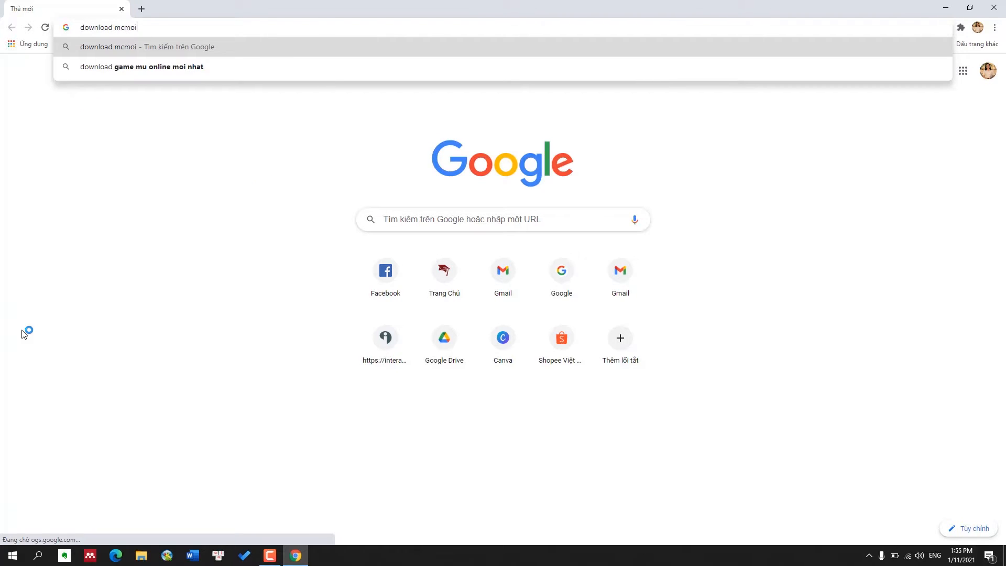
{"action": "type", "text": "ix"}
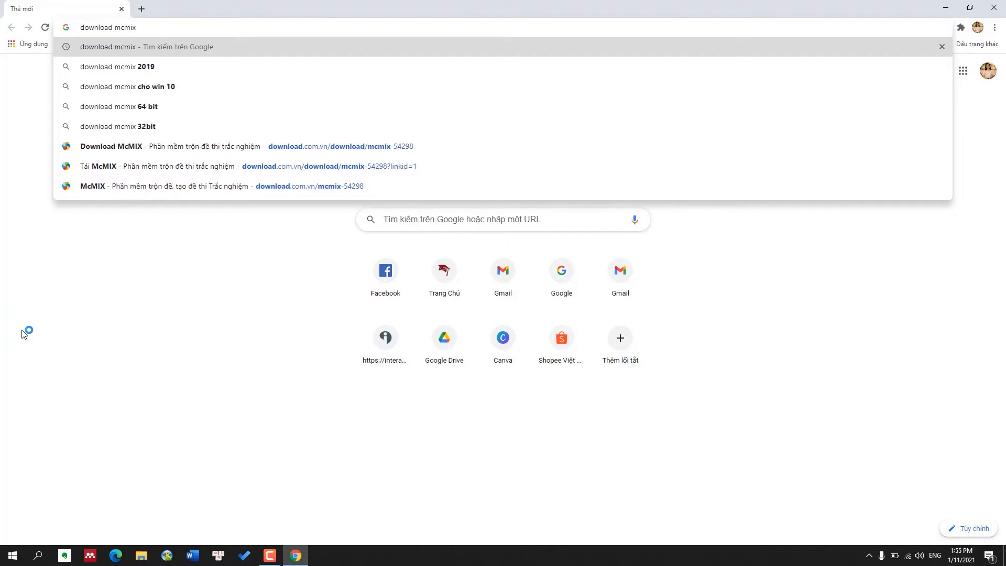
{"action": "key", "text": "Return"}
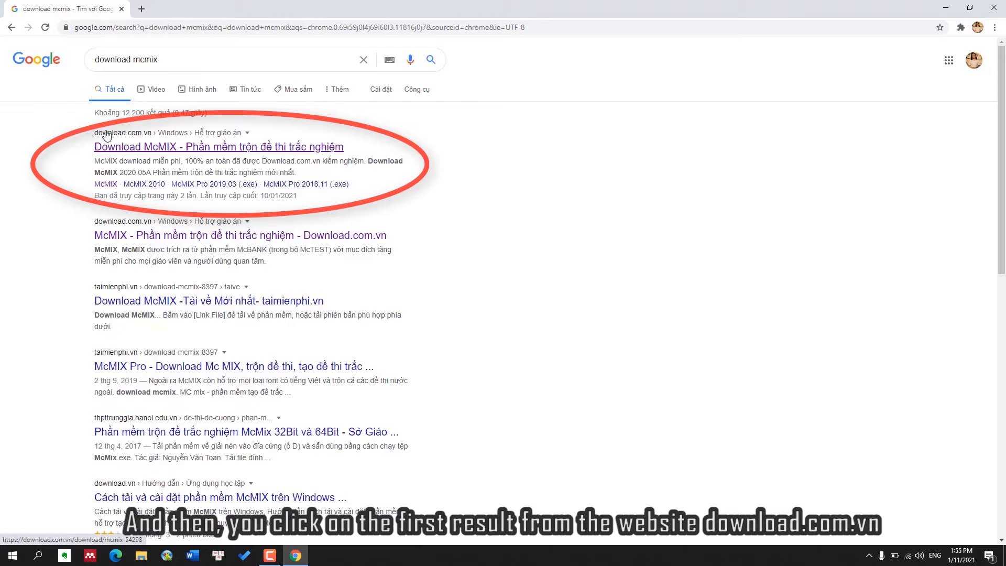
Open the first download.com.vn search result and download McMIX 2020.05A
{"action": "left_click", "coordinate": [327, 149]}
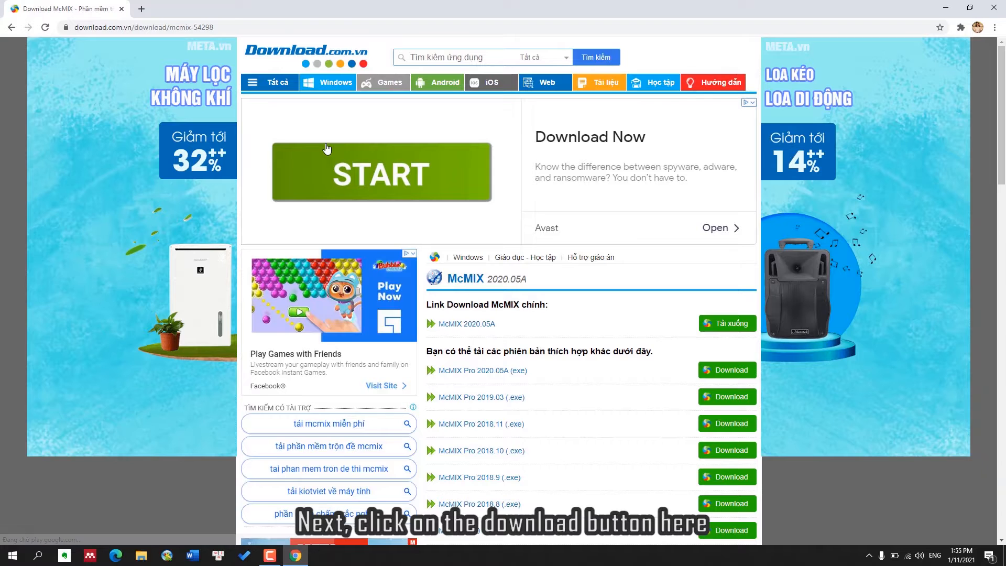
{"action": "left_click", "coordinate": [738, 323]}
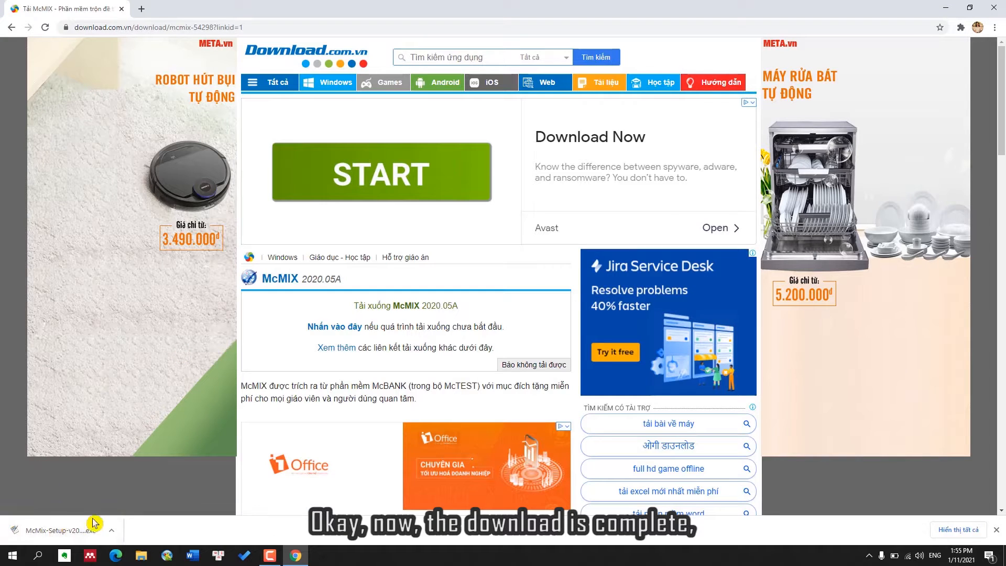
Run the downloaded McMix setup file and install McMIX-Pro with a desktop shortcut, launching the program on completion
{"action": "left_click", "coordinate": [63, 531]}
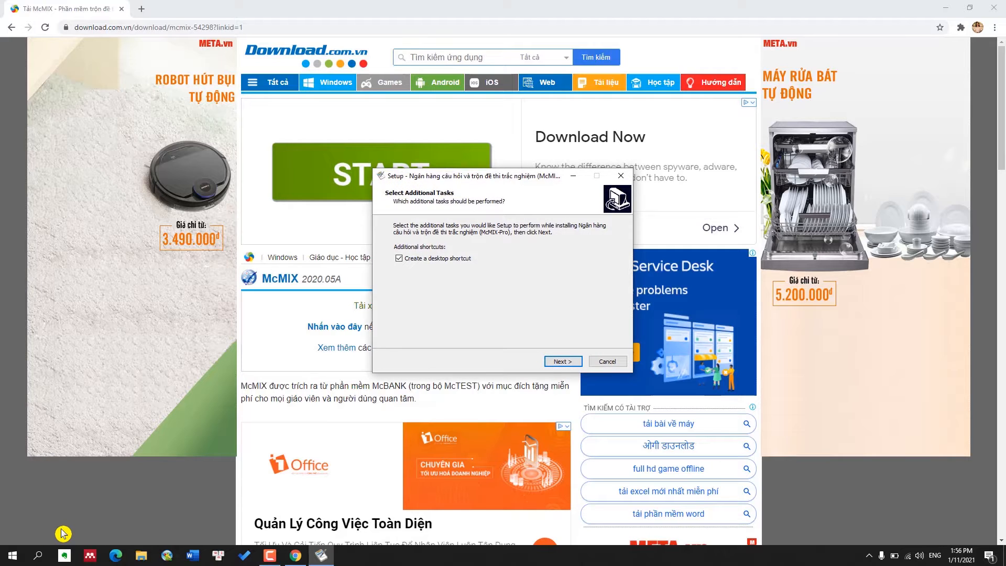
{"action": "left_click", "coordinate": [559, 361]}
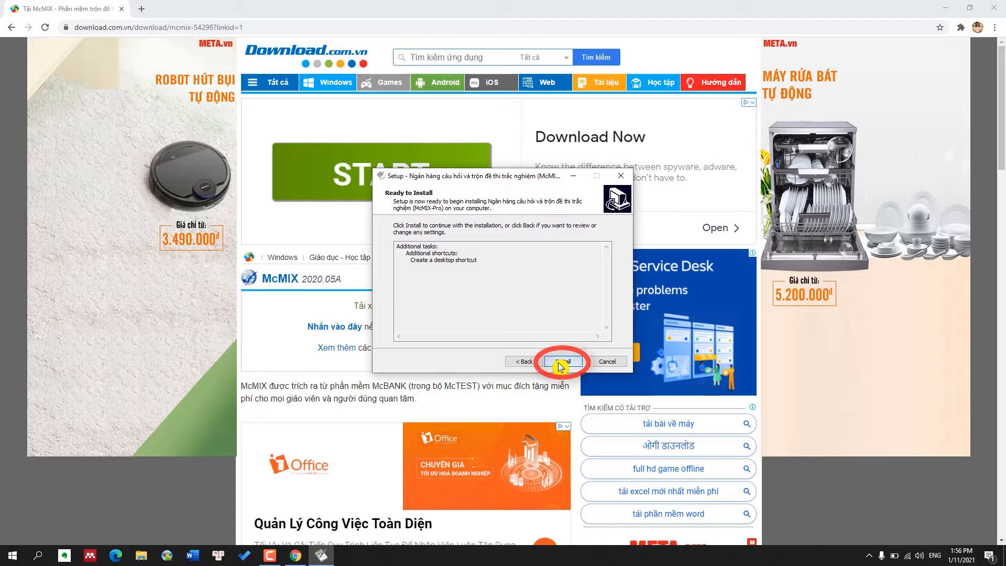
{"action": "left_click", "coordinate": [560, 363]}
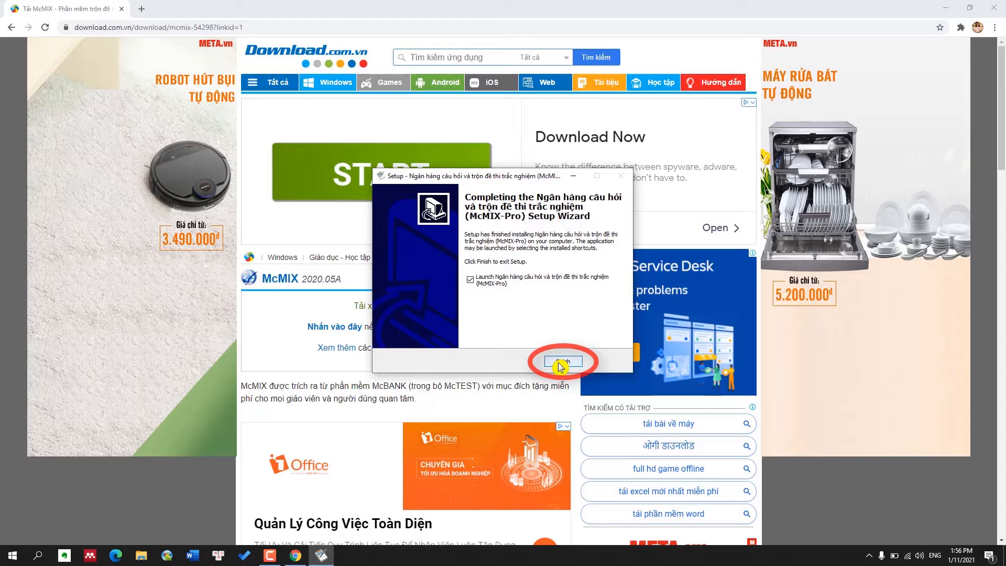
{"action": "left_click", "coordinate": [560, 362]}
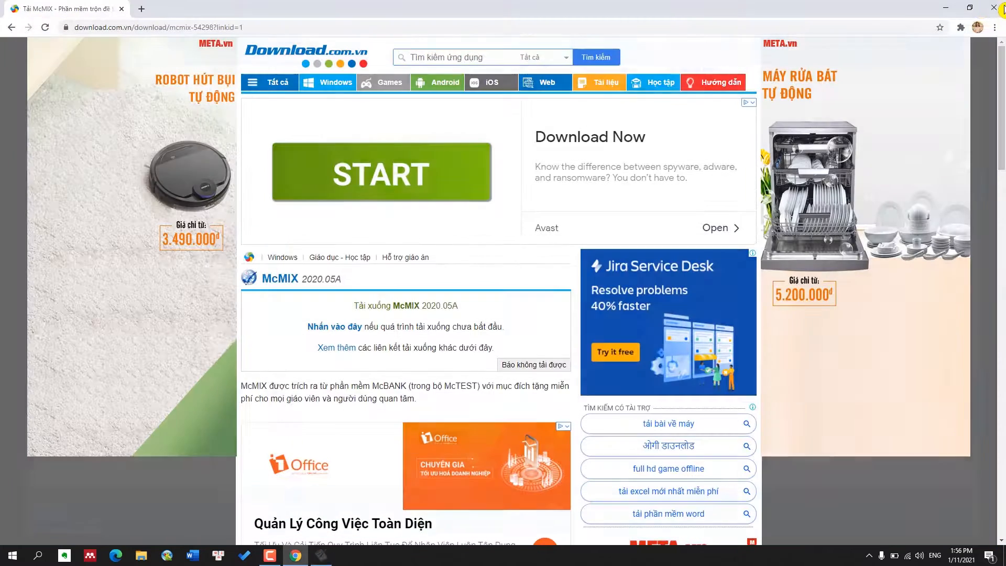
Close the launched McMIX-Pro program and minimize the browser to find the McMIX-Pro shortcut on the desktop
{"action": "left_click", "coordinate": [993, 6]}
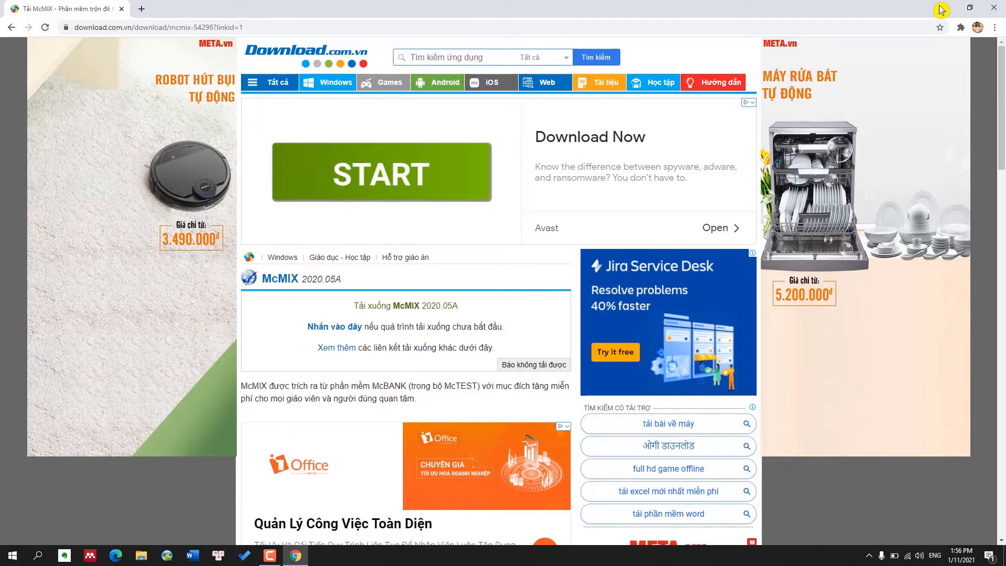
{"action": "left_click", "coordinate": [941, 8]}
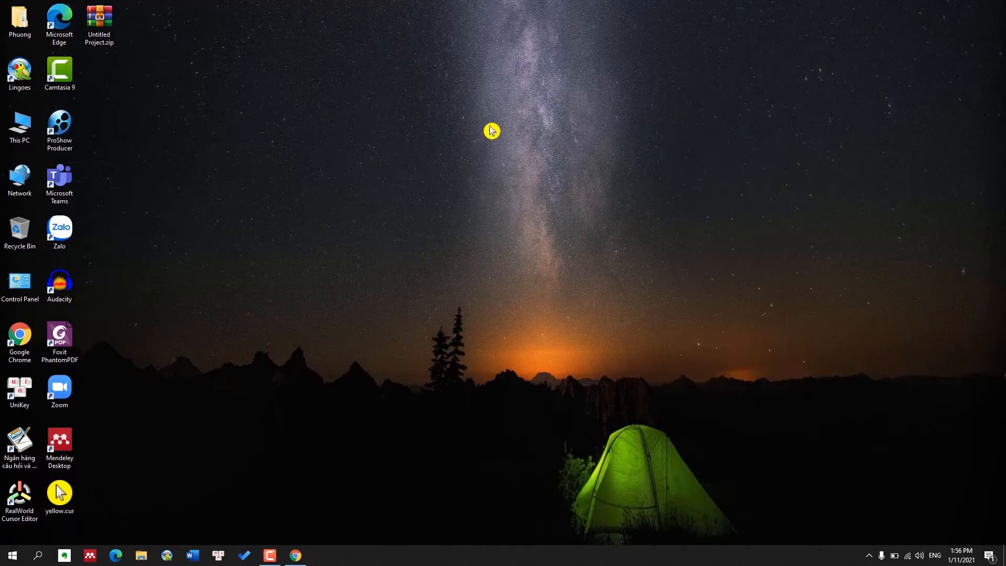
{"action": "left_click", "coordinate": [19, 444]}
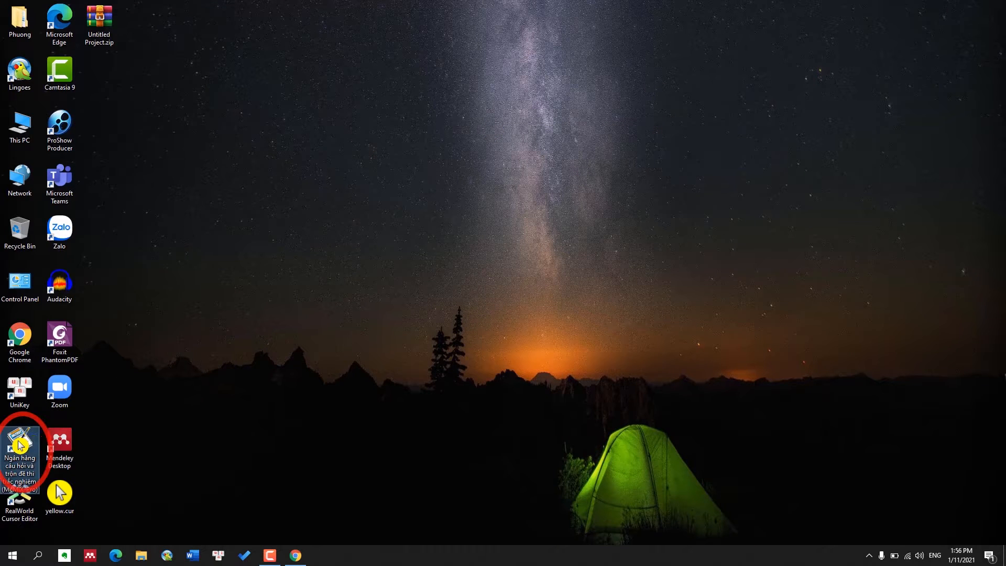
{"action": "left_click", "coordinate": [189, 413]}
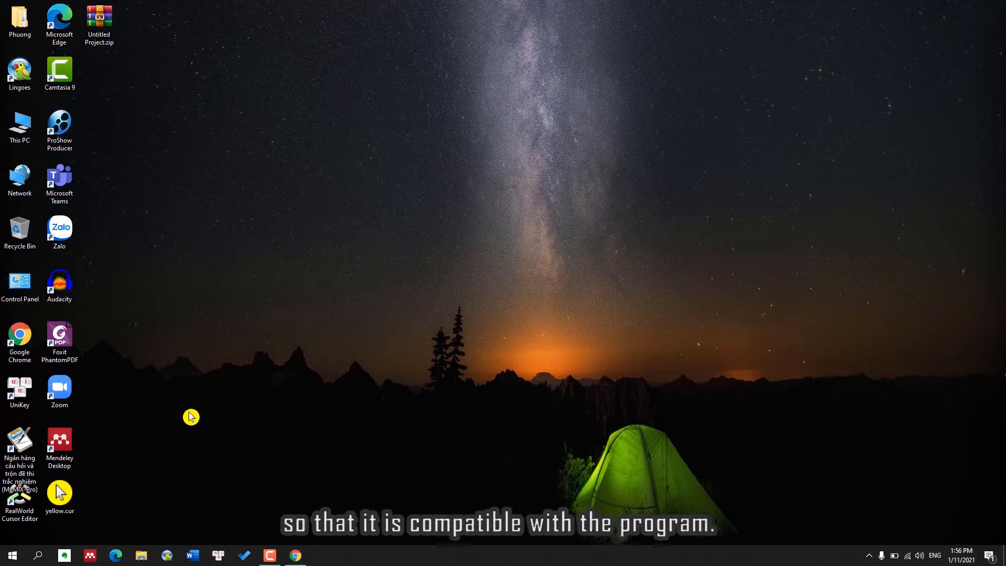
Open the test document "đề có mã (1)..docx" from the Downloads folder in Word
{"action": "left_click", "coordinate": [141, 557]}
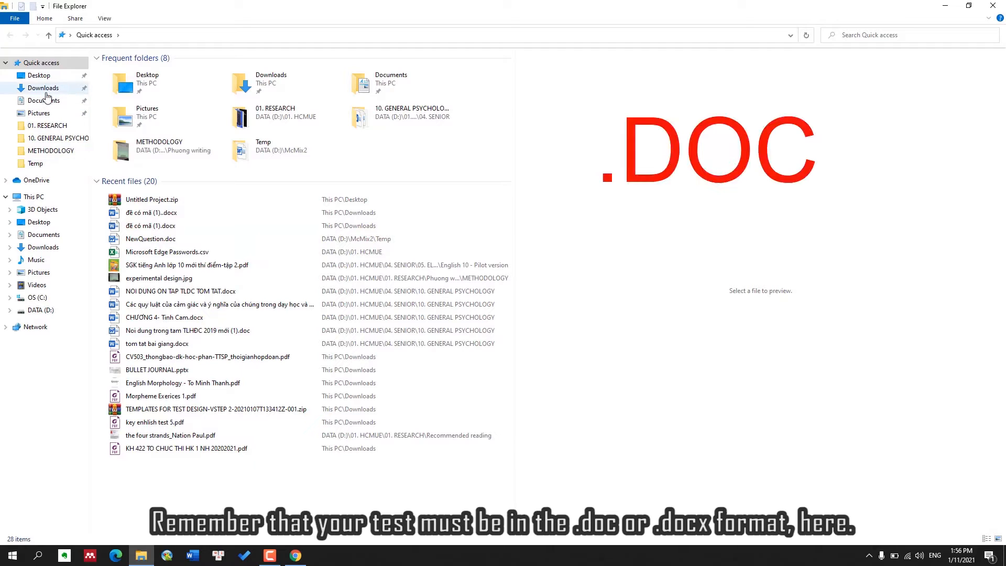
{"action": "left_click", "coordinate": [44, 88]}
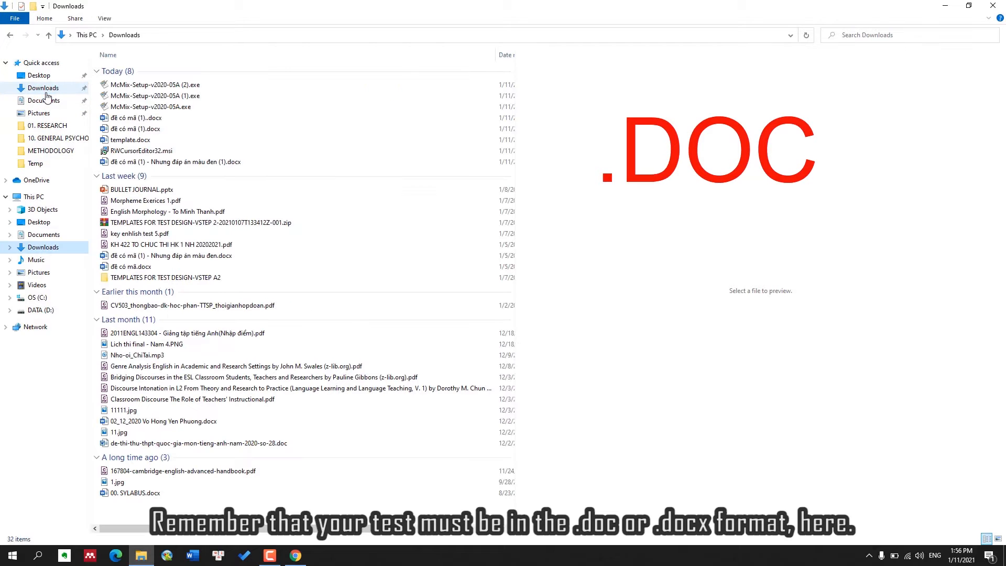
{"action": "double_click", "coordinate": [214, 122]}
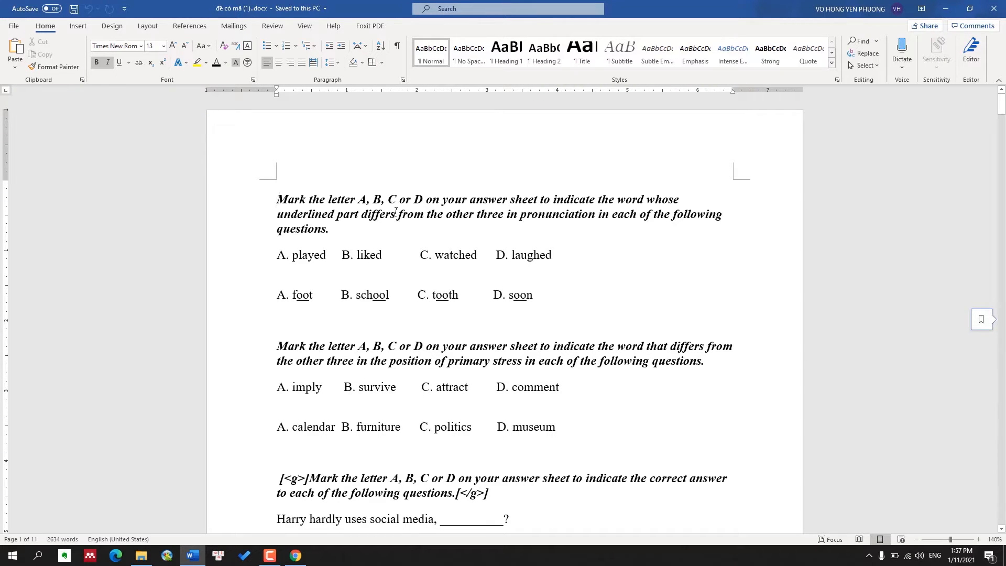
Underline the correct answer letters of the two pronunciation questions: "A." before played and "A." before foot
{"action": "scroll", "coordinate": [389, 218], "scroll_direction": "up", "scroll_amount": 2}
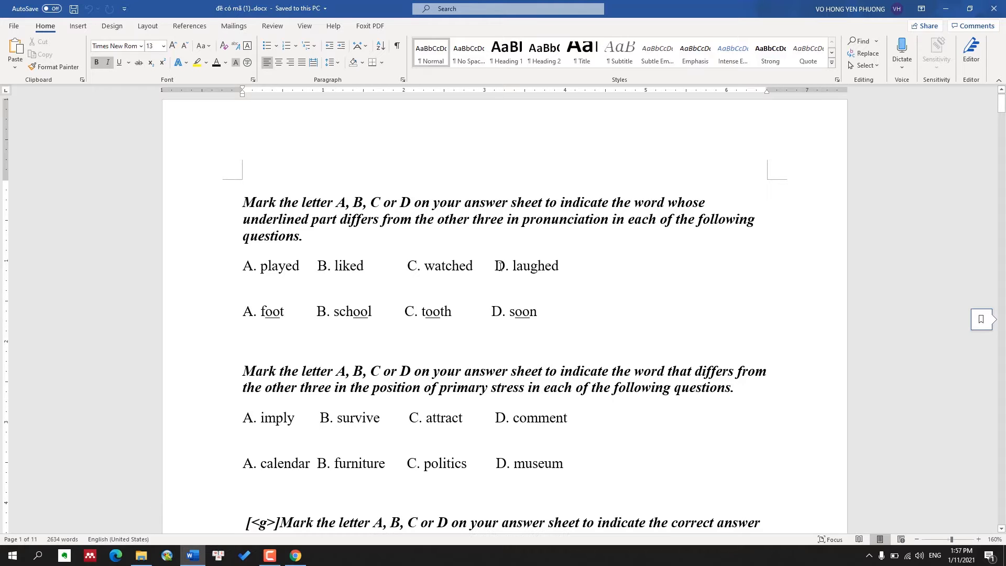
{"action": "left_click", "coordinate": [242, 266]}
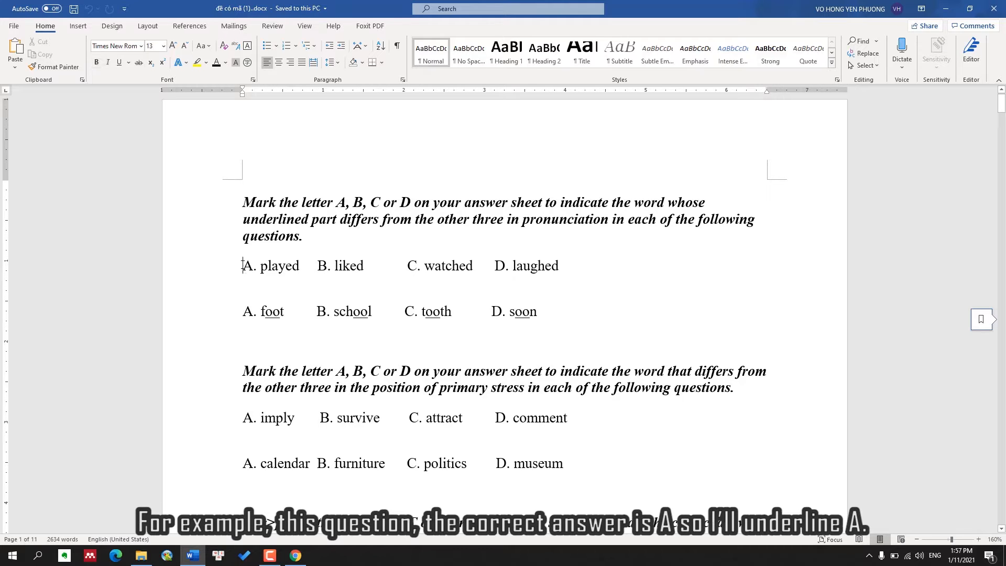
{"action": "left_click_drag", "start_coordinate": [243, 265], "coordinate": [257, 266]}
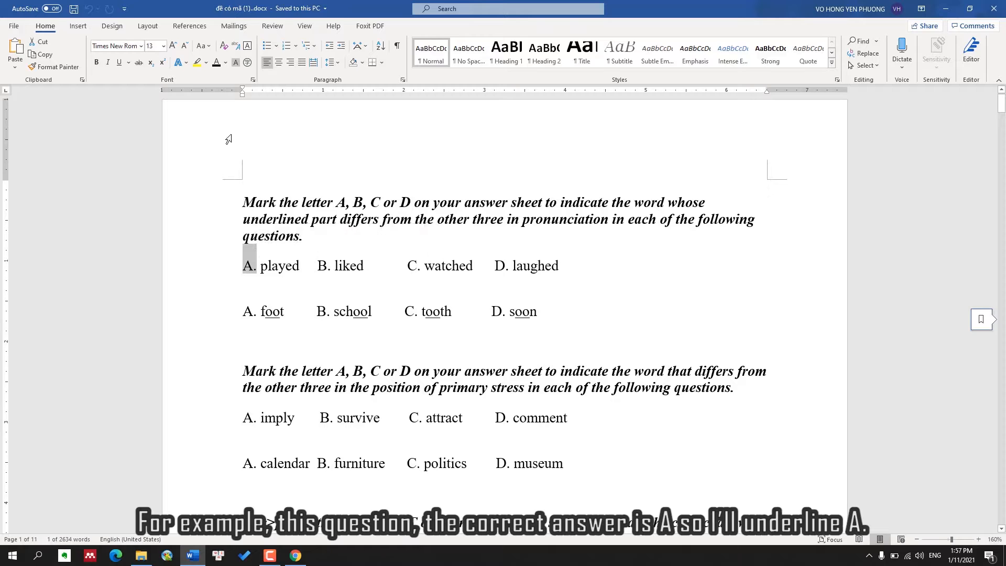
{"action": "left_click", "coordinate": [119, 62]}
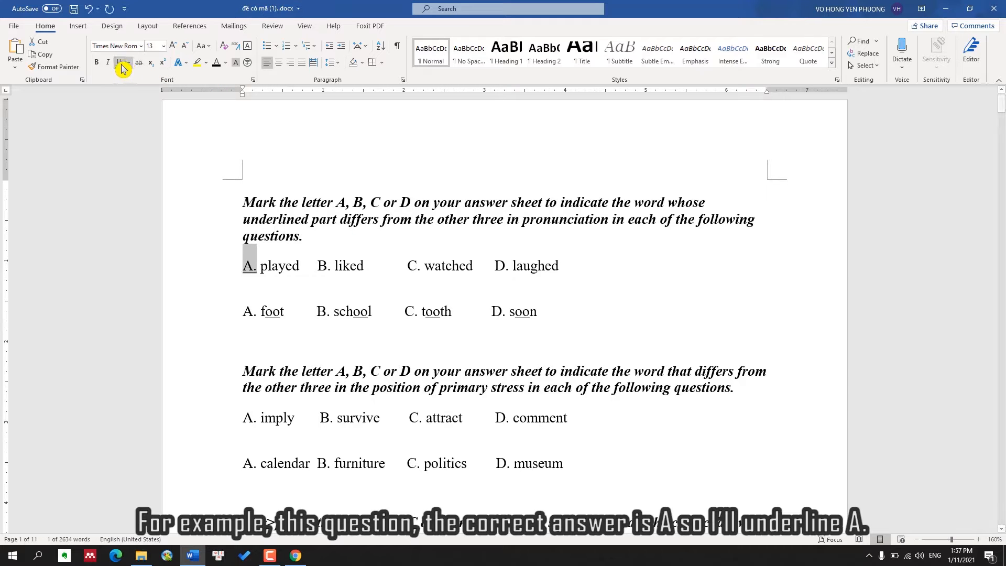
{"action": "left_click_drag", "start_coordinate": [243, 311], "coordinate": [259, 312]}
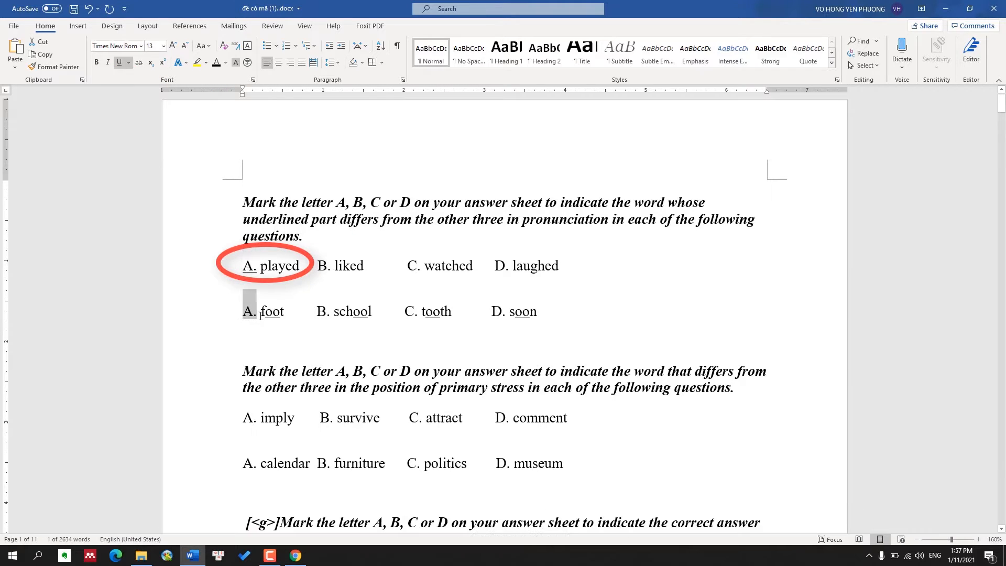
{"action": "left_click", "coordinate": [241, 316]}
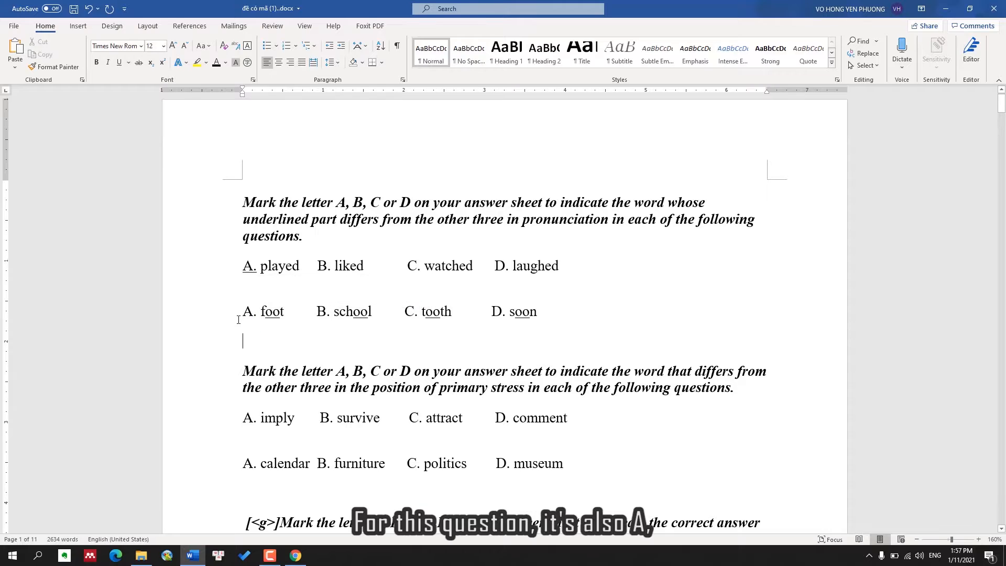
{"action": "left_click_drag", "start_coordinate": [242, 314], "coordinate": [258, 313]}
{"action": "left_click", "coordinate": [120, 66]}
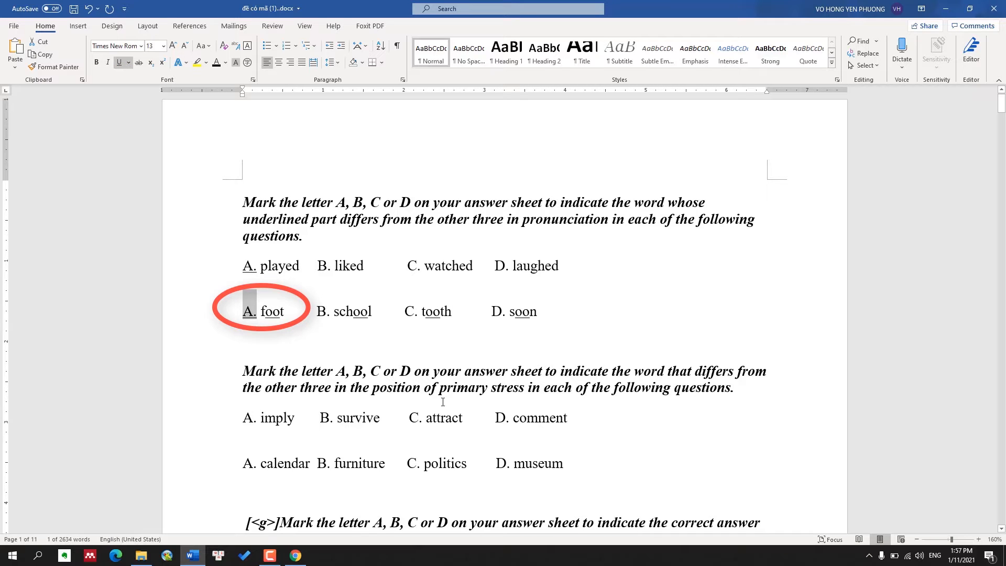
Underline the correct answer letters of the two stress questions: "D." before comment and "D." before museum
{"action": "left_click_drag", "start_coordinate": [497, 418], "coordinate": [509, 419]}
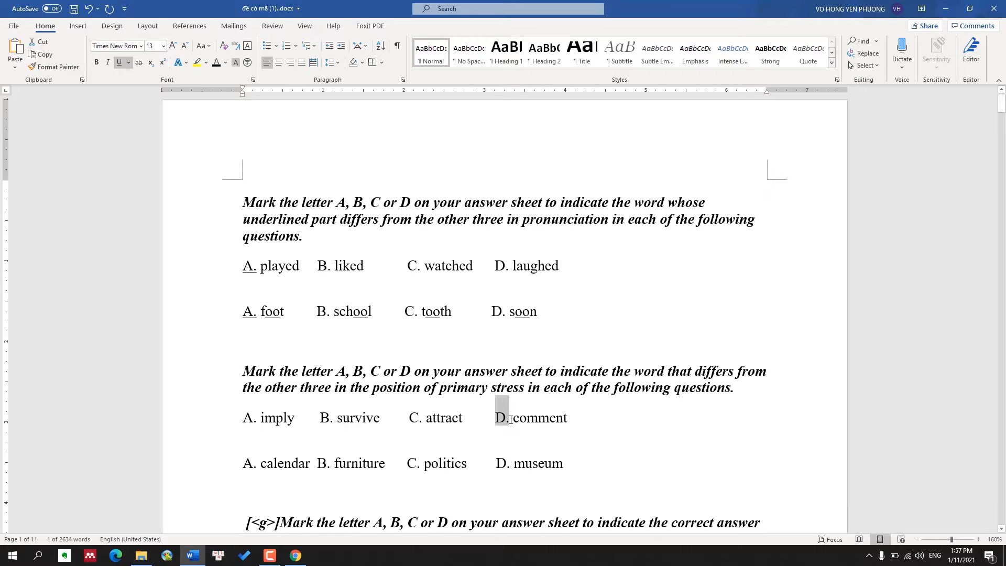
{"action": "left_click", "coordinate": [120, 63]}
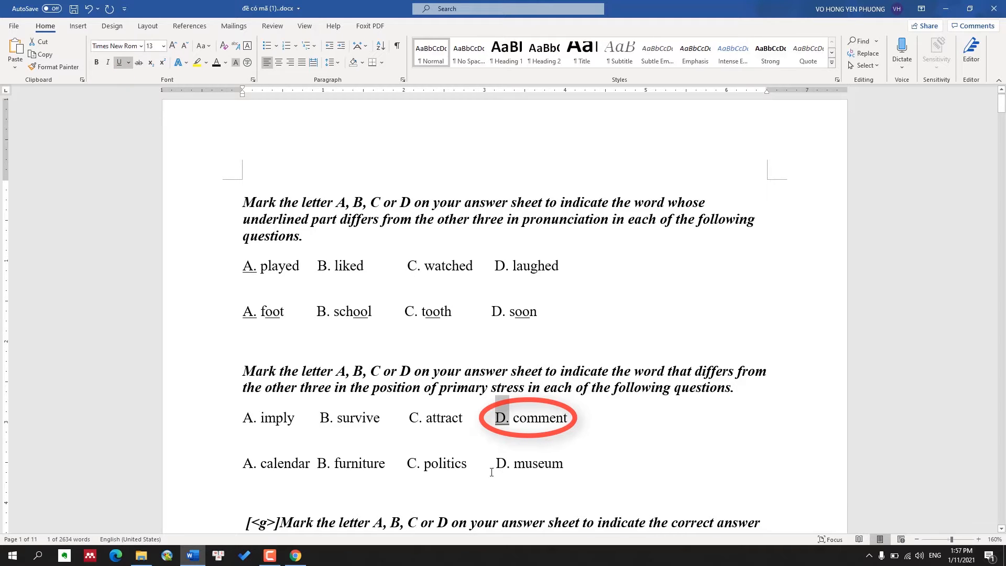
{"action": "left_click_drag", "start_coordinate": [496, 464], "coordinate": [510, 463]}
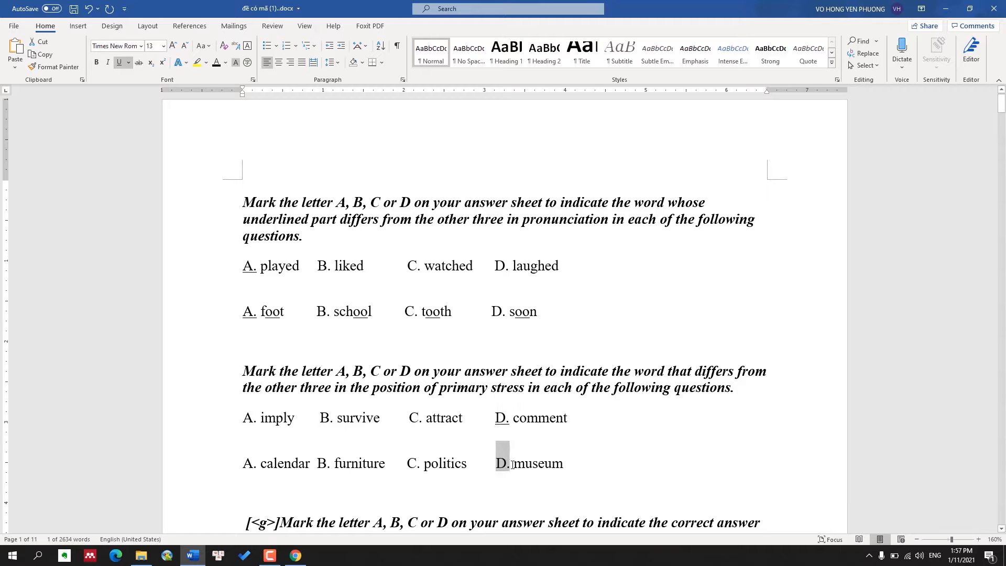
{"action": "left_click", "coordinate": [126, 63]}
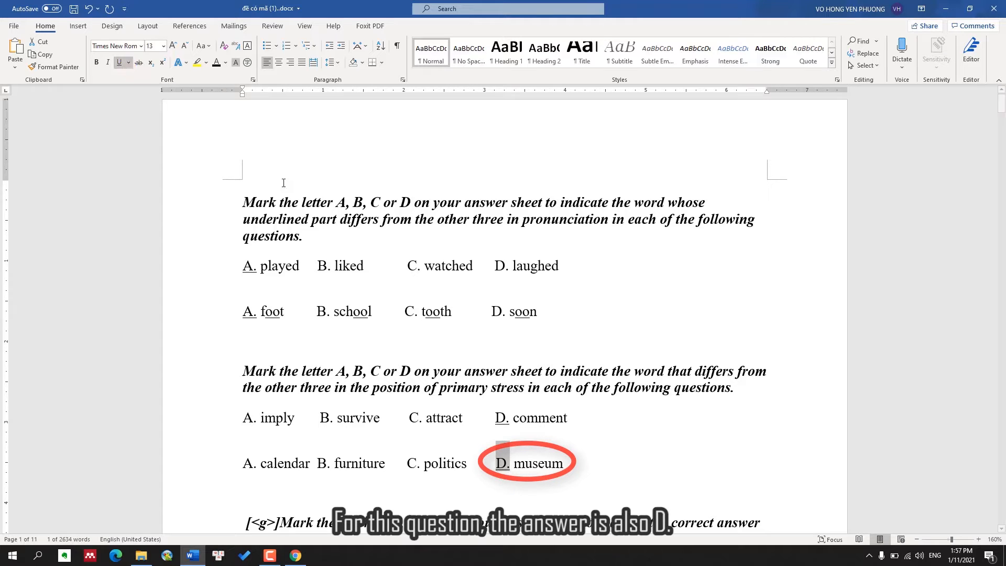
{"action": "left_click", "coordinate": [504, 266]}
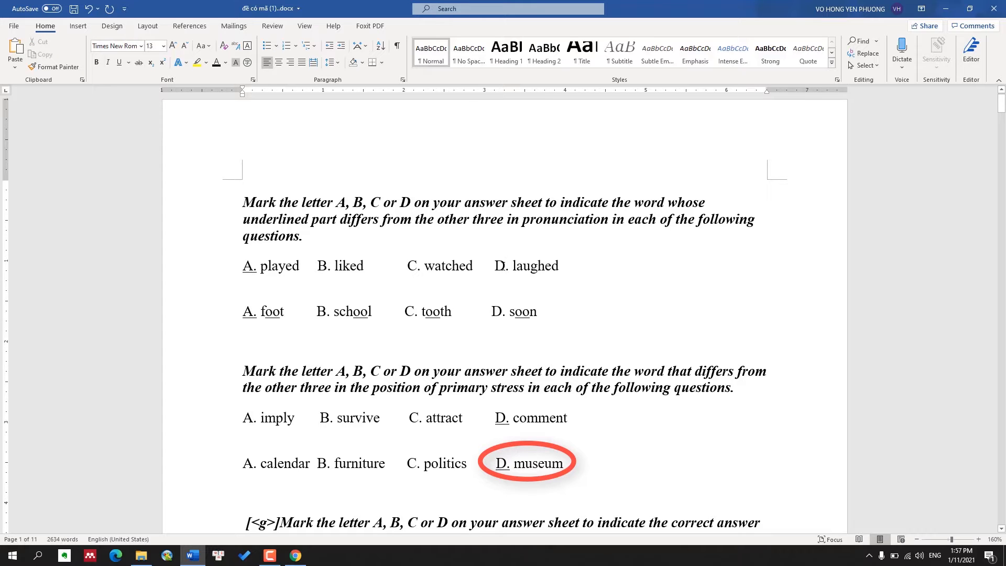
Insert the group-opening code [<g>] at the start of the pronunciation instruction
{"action": "scroll", "coordinate": [462, 280], "scroll_direction": "down", "scroll_amount": 6}
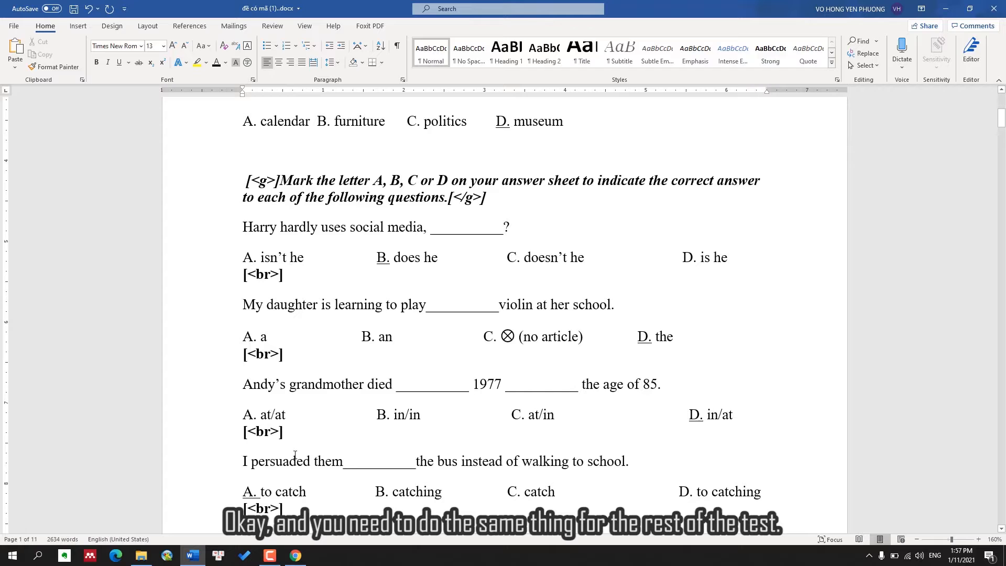
{"action": "scroll", "coordinate": [630, 324], "scroll_direction": "up", "scroll_amount": 6}
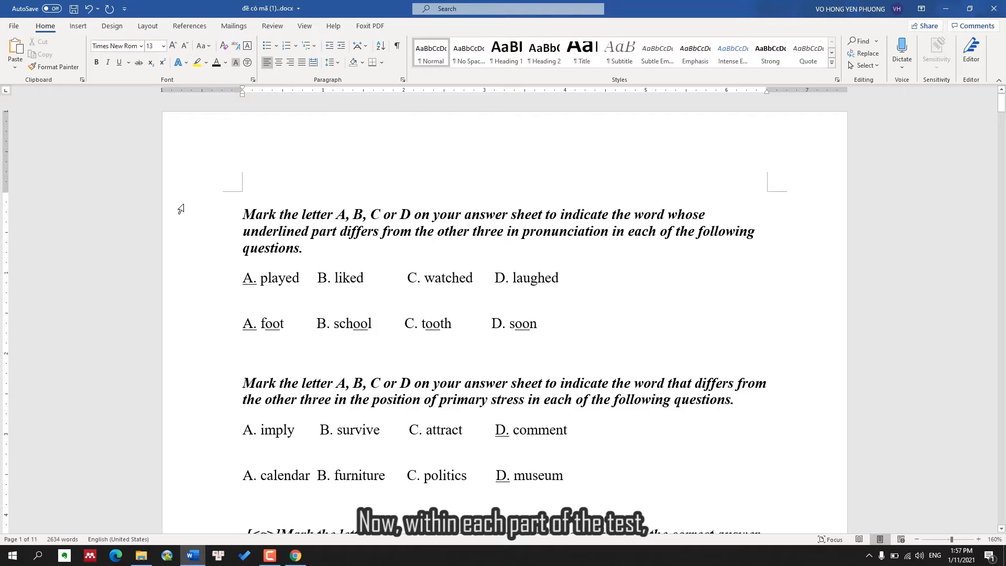
{"action": "left_click", "coordinate": [244, 215]}
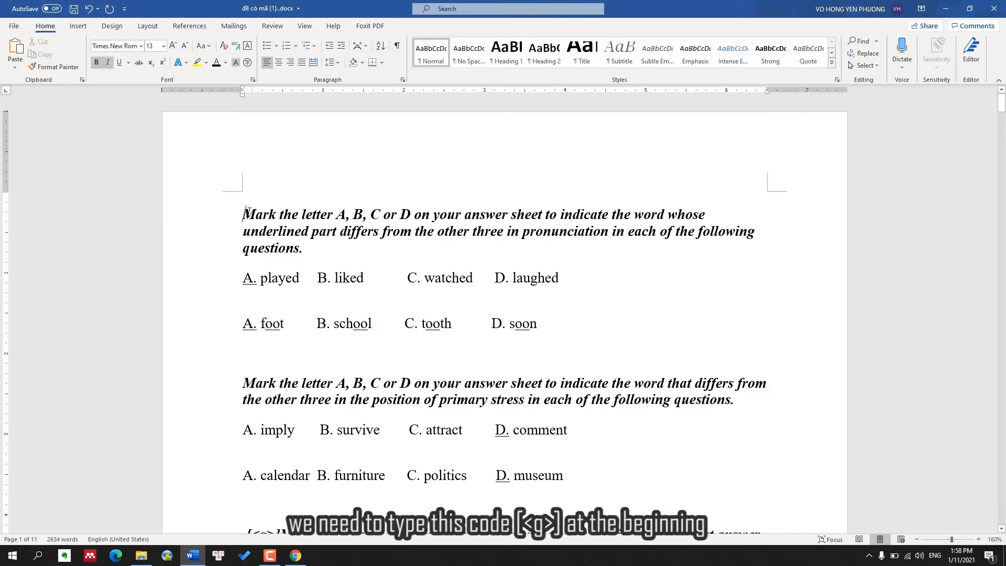
{"action": "type", "text": "ơ"}
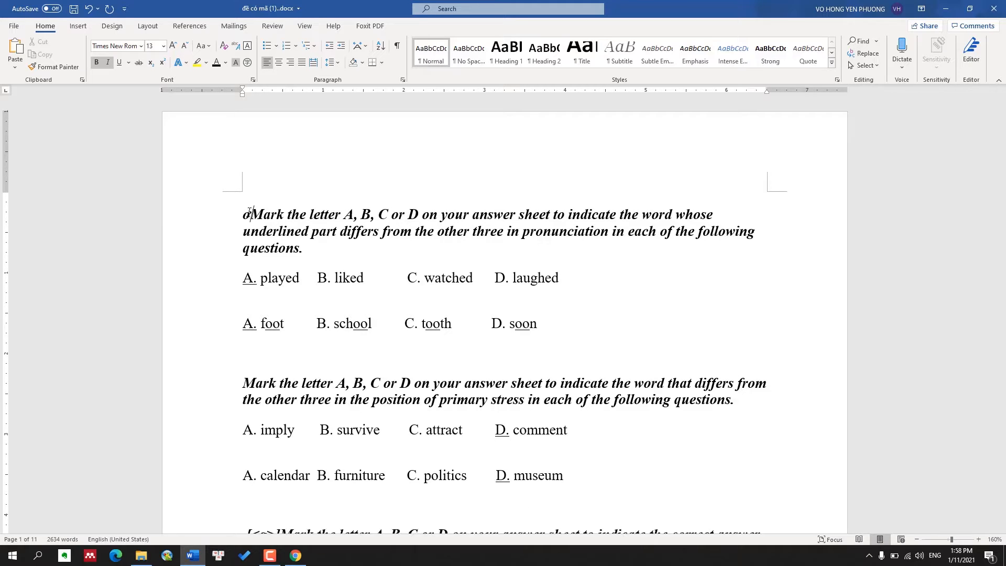
{"action": "type", "text": ">g>"}
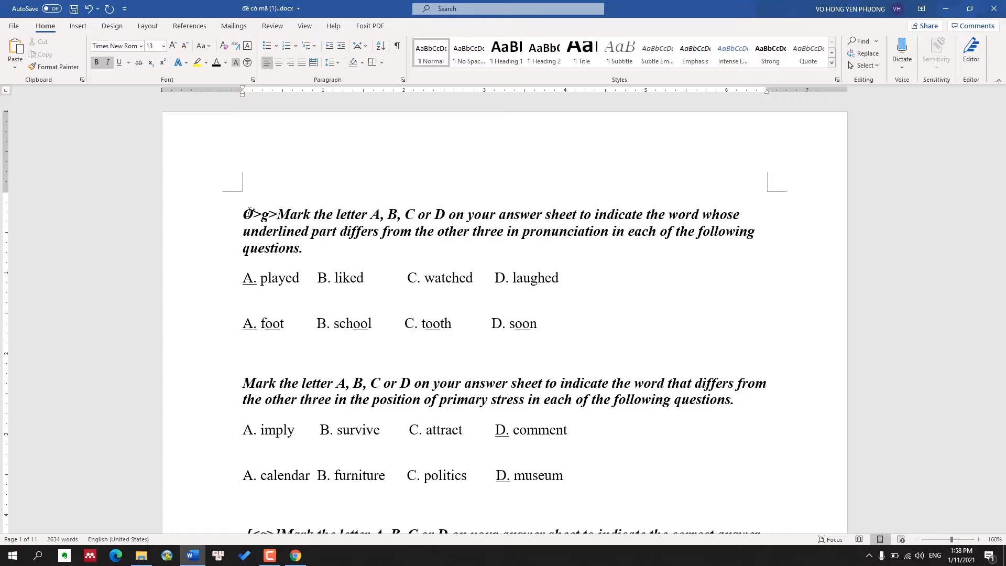
{"action": "key", "text": "BackSpace"}
{"action": "key", "text": "BackSpace"}
{"action": "key", "text": "BackSpace"}
{"action": "key", "text": "BackSpace"}
{"action": "type", "text": "[["}
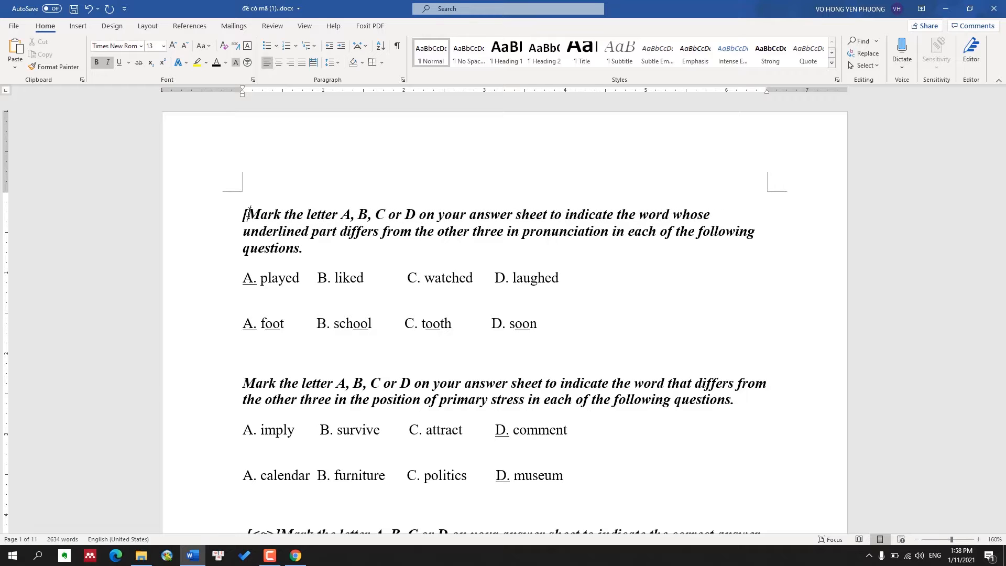
{"action": "type", "text": "<g>"}
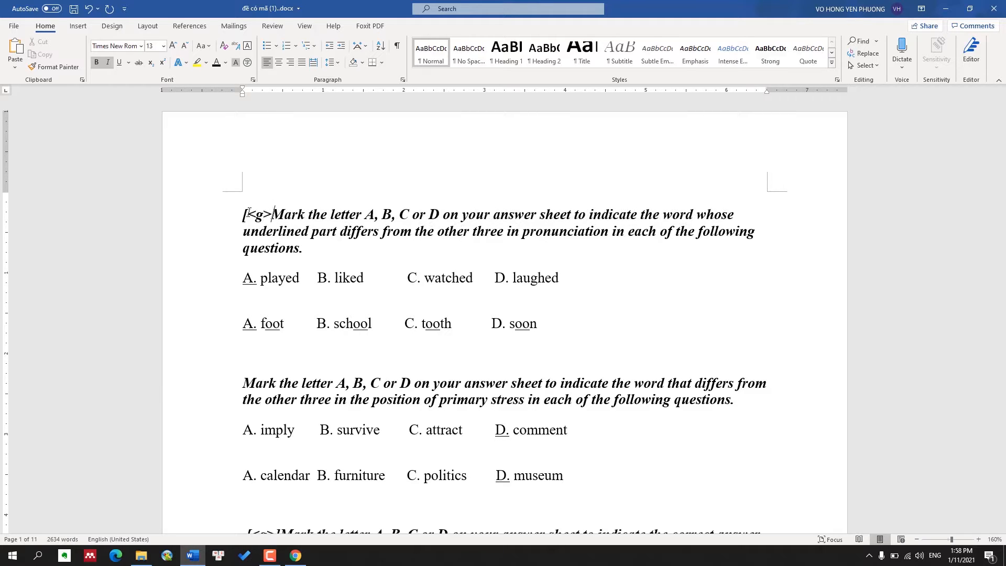
{"action": "type", "text": "u"}
{"action": "type", "text": "]"}
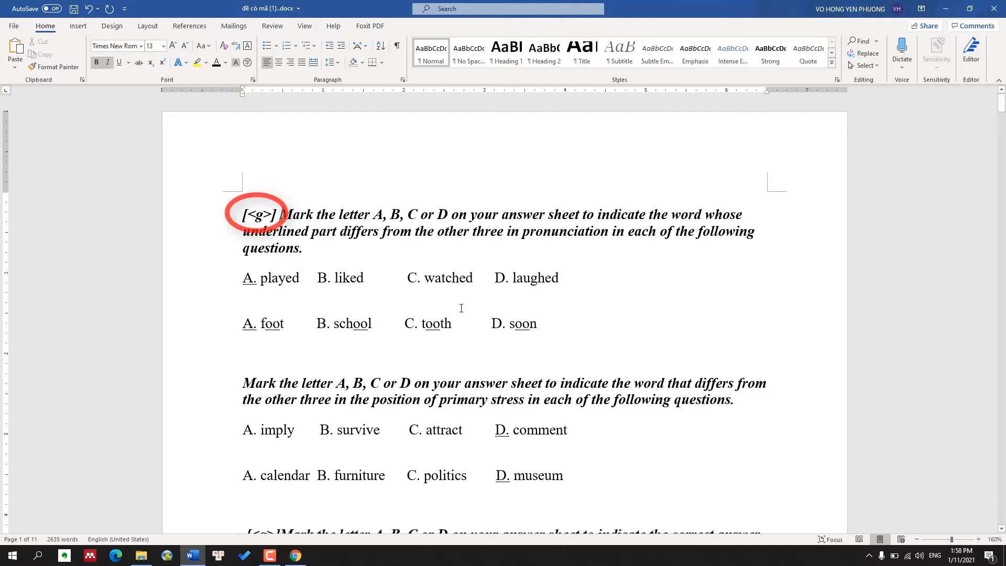
Add the group-closing code [</g>] at the end of the pronunciation instruction, after "questions."
{"action": "left_click", "coordinate": [370, 249]}
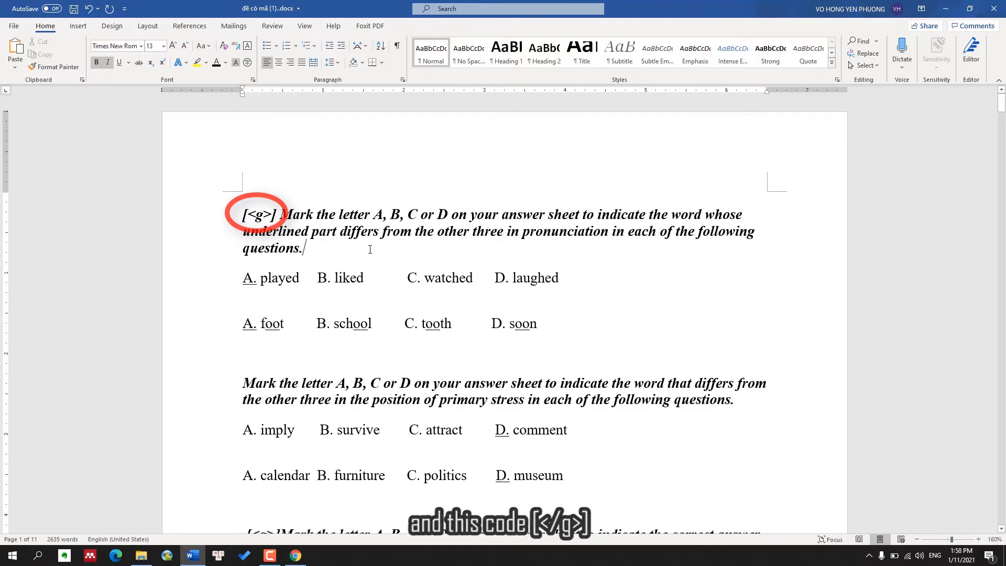
{"action": "type", "text": "["}
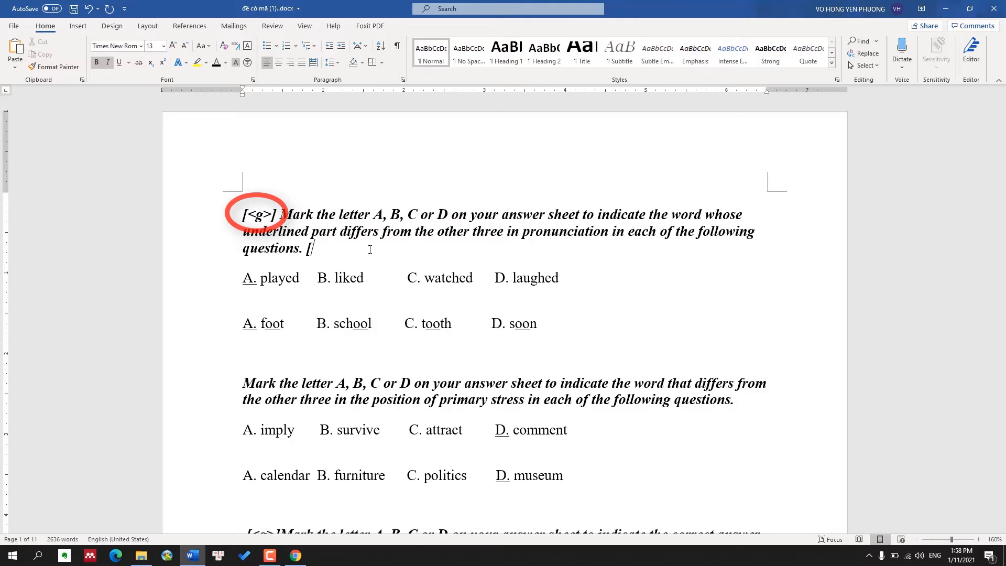
{"action": "type", "text": "</g>]"}
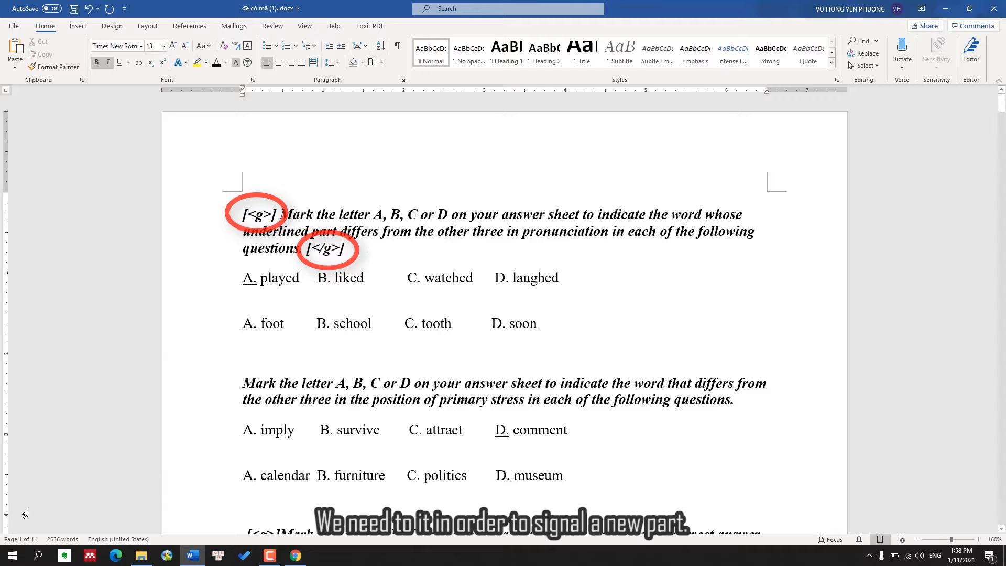
Enclose the primary stress instruction in the group codes, with [<g>] at its start and [</g>] at its end
{"action": "left_click", "coordinate": [246, 378]}
{"action": "type", "text": "["}
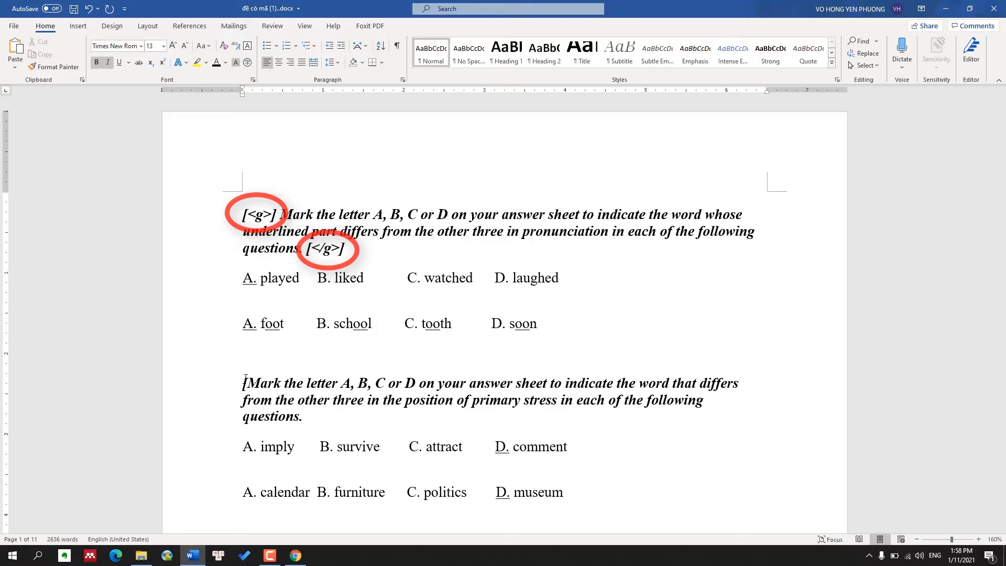
{"action": "type", "text": "<"}
{"action": "type", "text": "g>ư"}
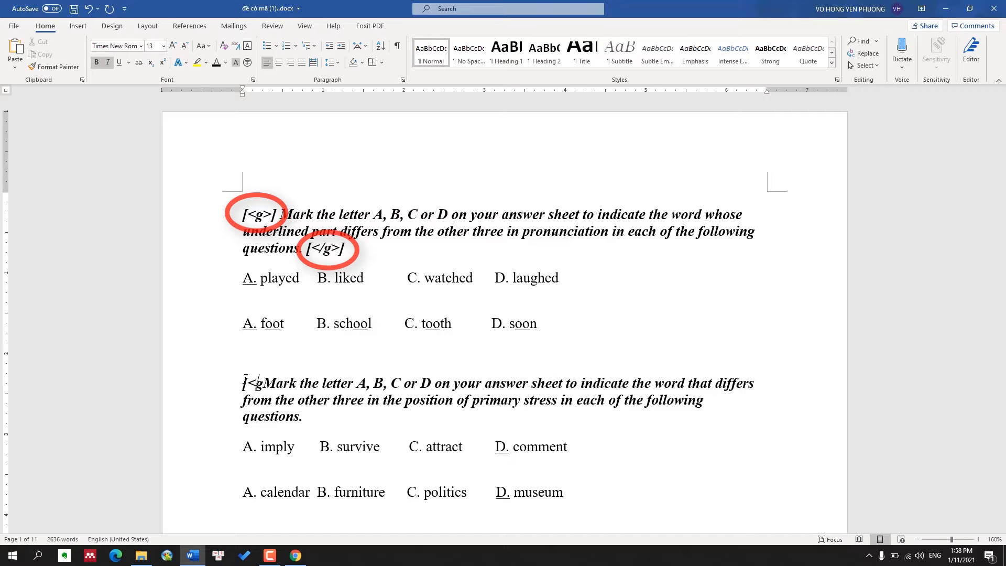
{"action": "type", "text": "]"}
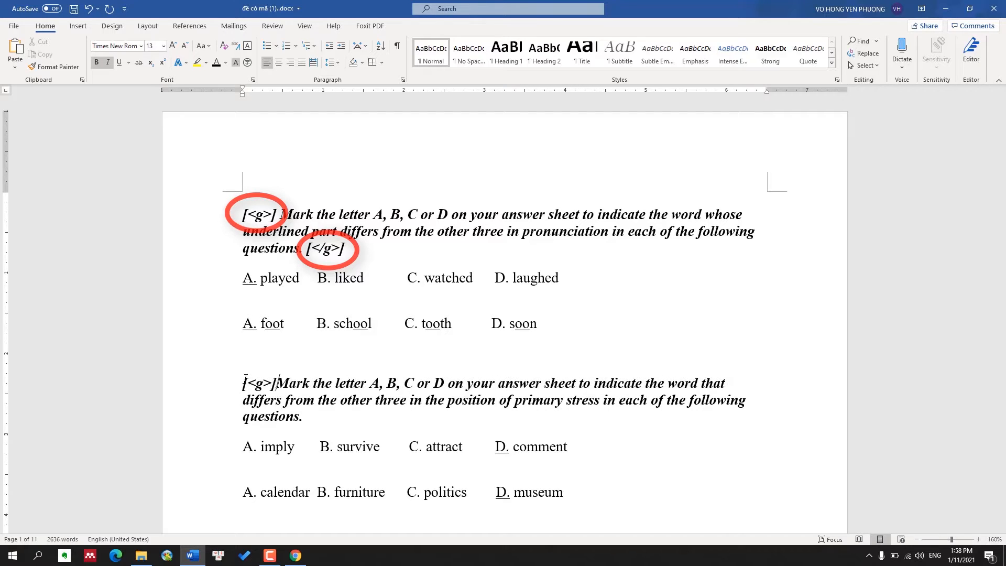
{"action": "left_click", "coordinate": [366, 415]}
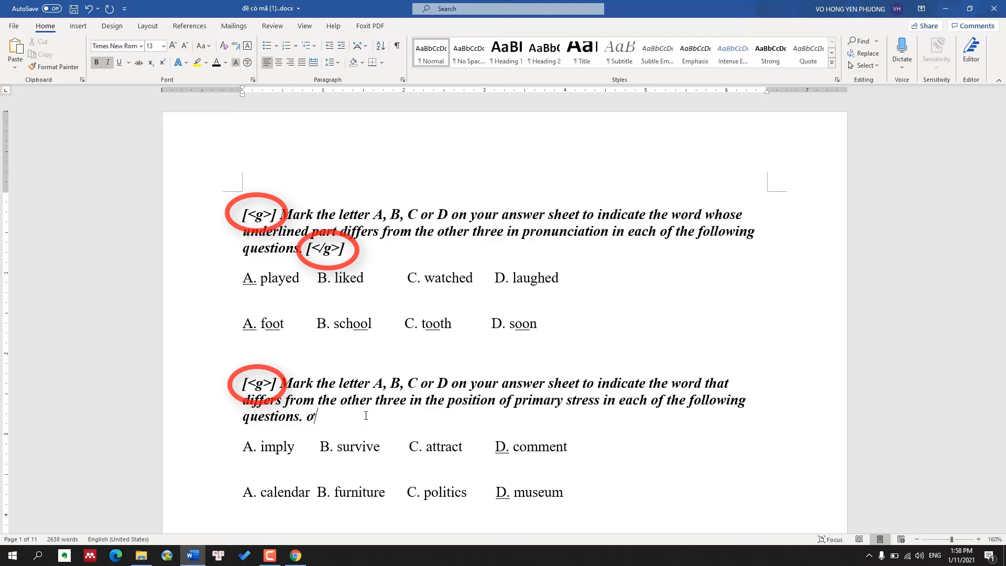
{"action": "type", "text": "[</g>]"}
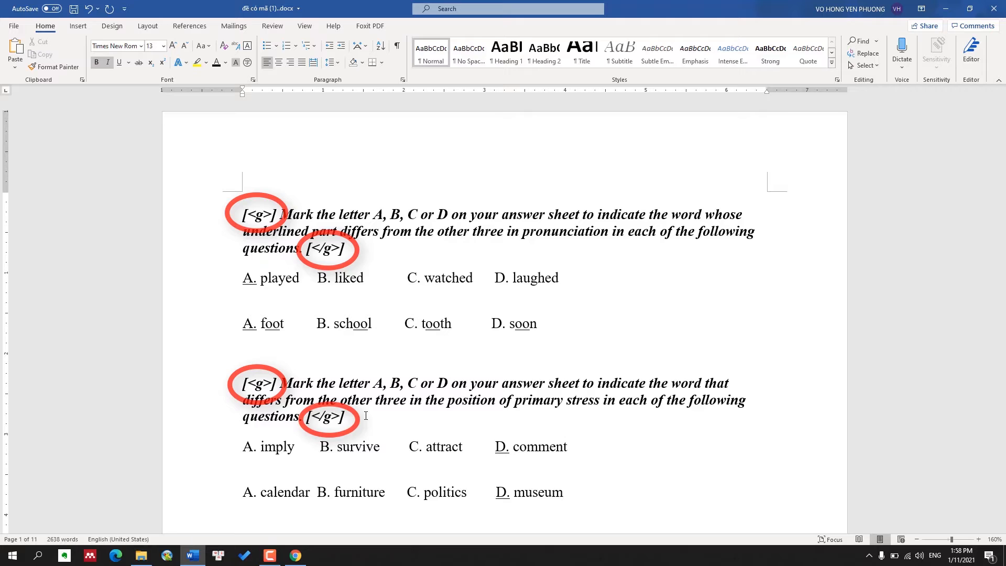
Enter the code [<br>] on the empty line below the first pronunciation question (played, liked, watched, laughed)
{"action": "scroll", "coordinate": [366, 416], "scroll_direction": "down", "scroll_amount": 4}
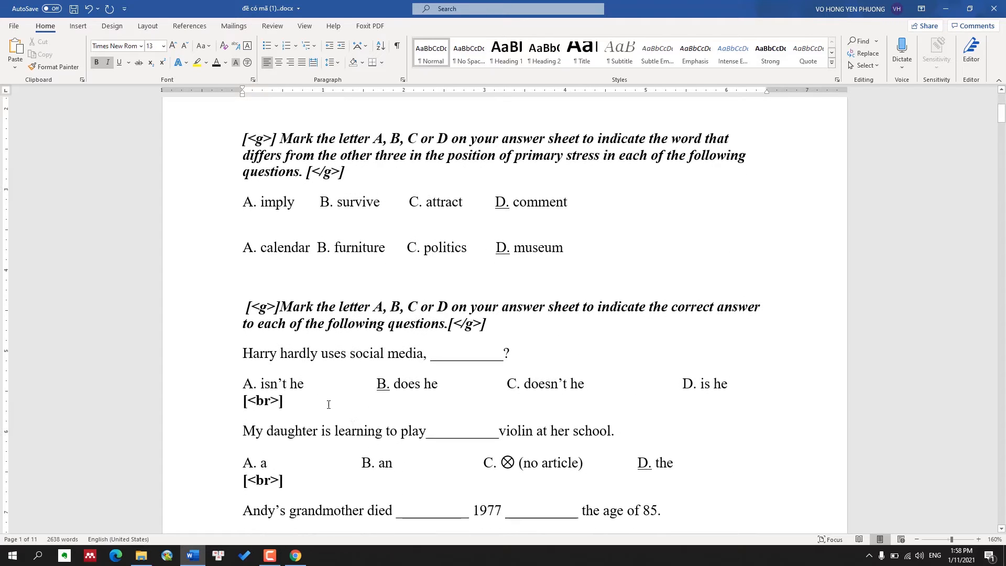
{"action": "scroll", "coordinate": [516, 318], "scroll_direction": "up", "scroll_amount": 4}
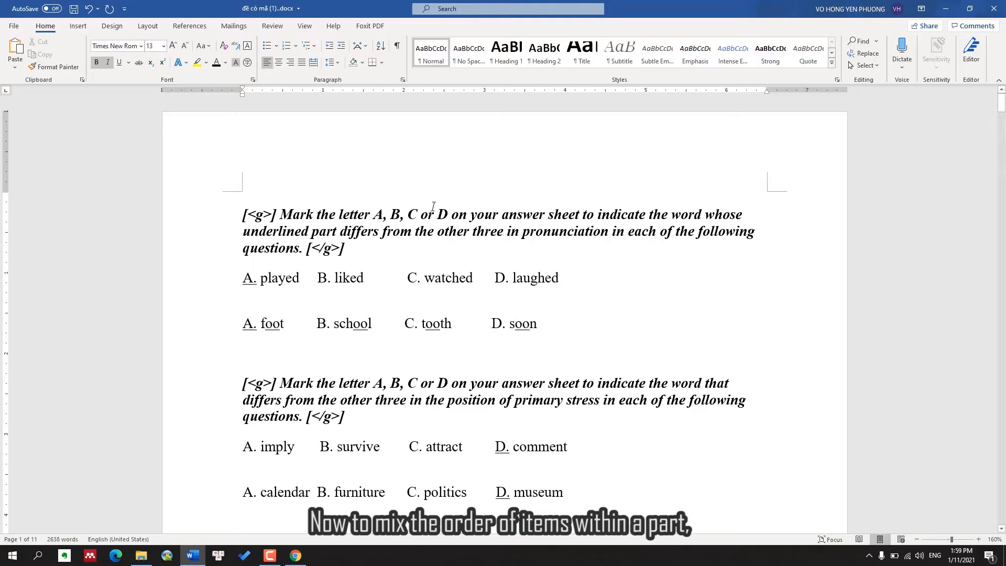
{"action": "left_click", "coordinate": [393, 293]}
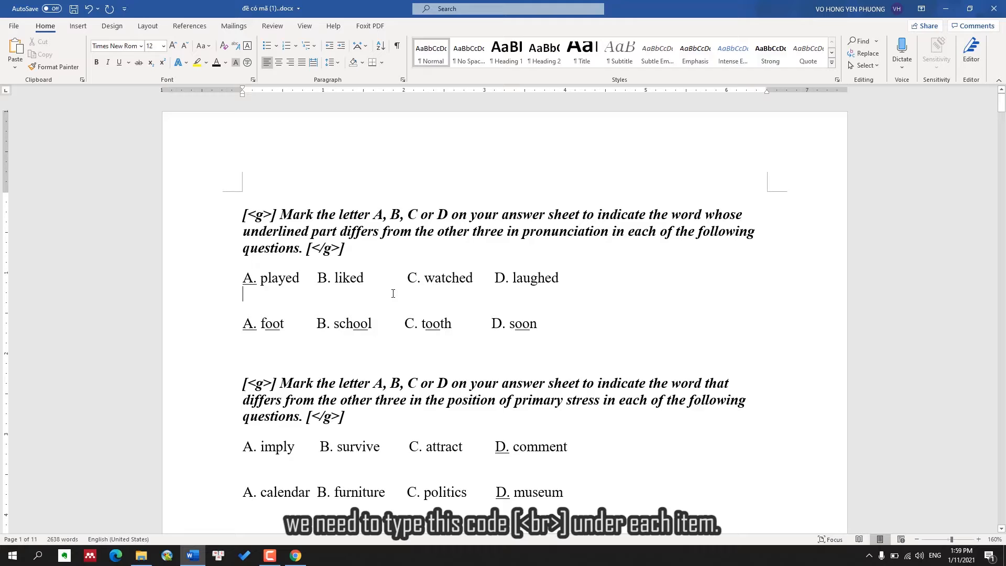
{"action": "type", "text": "[<b"}
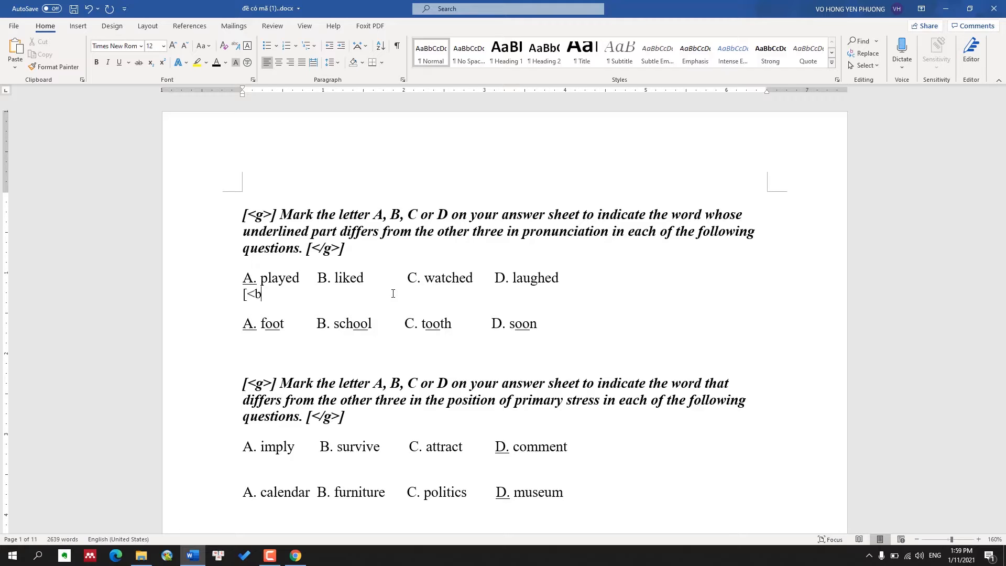
{"action": "type", "text": "r>]"}
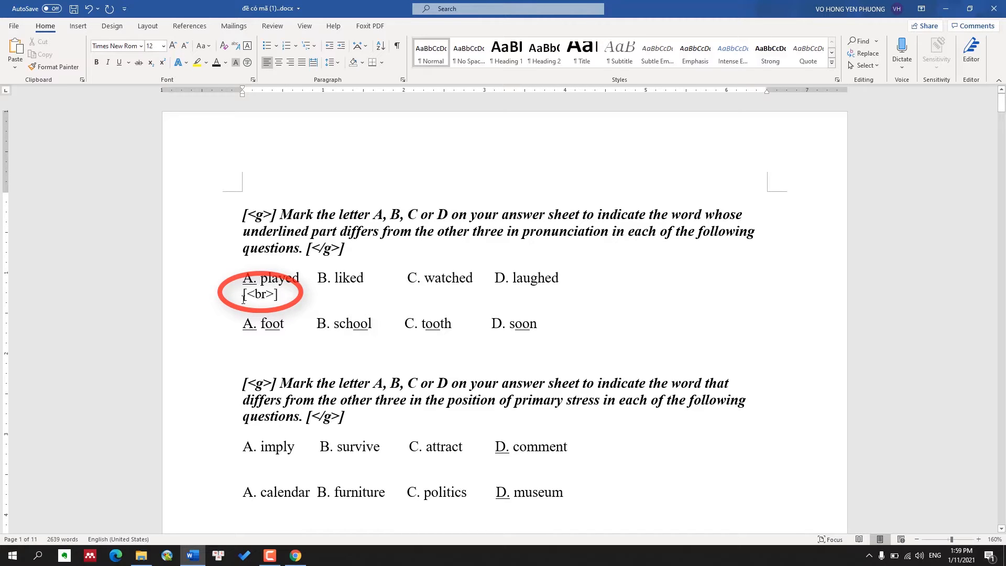
Copy the [<br>] code and paste it below the second pronunciation question (foot, school, tooth, soon)
{"action": "key", "text": "shift+Right"}
{"action": "key", "text": "shift+Right"}
{"action": "key", "text": "shift+Right"}
{"action": "key", "text": "shift+Right"}
{"action": "key", "text": "shift+Right"}
{"action": "key", "text": "shift+Right"}
{"action": "key", "text": "shift+Right"}
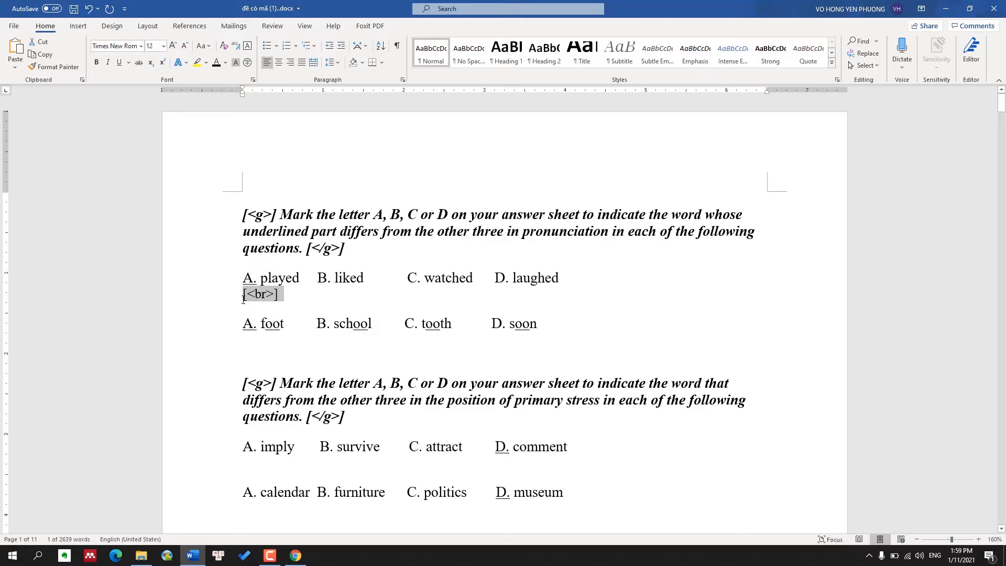
{"action": "key", "text": "shift+Left"}
{"action": "key", "text": "ctrl+c"}
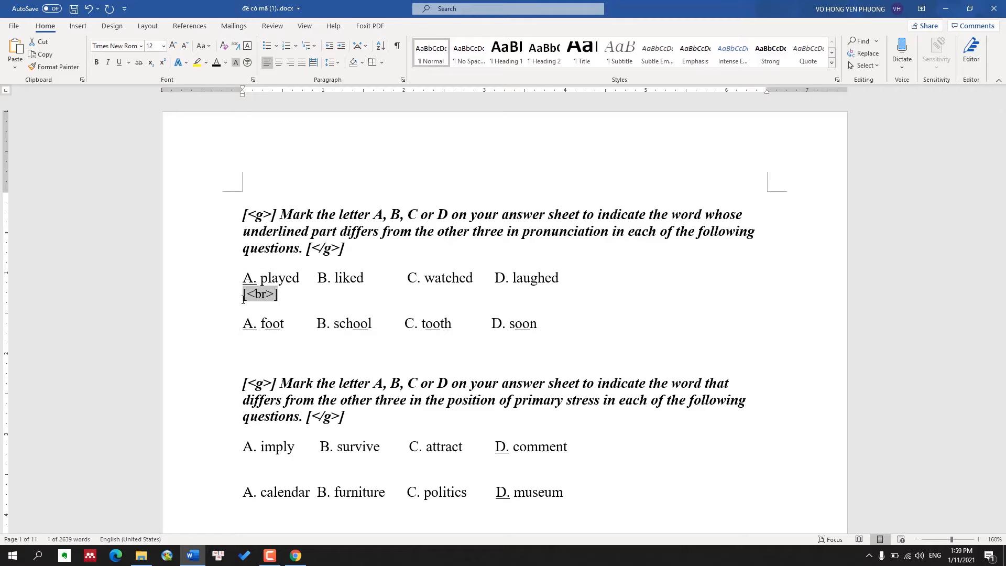
{"action": "left_click", "coordinate": [282, 341]}
{"action": "key", "text": "ctrl+v"}
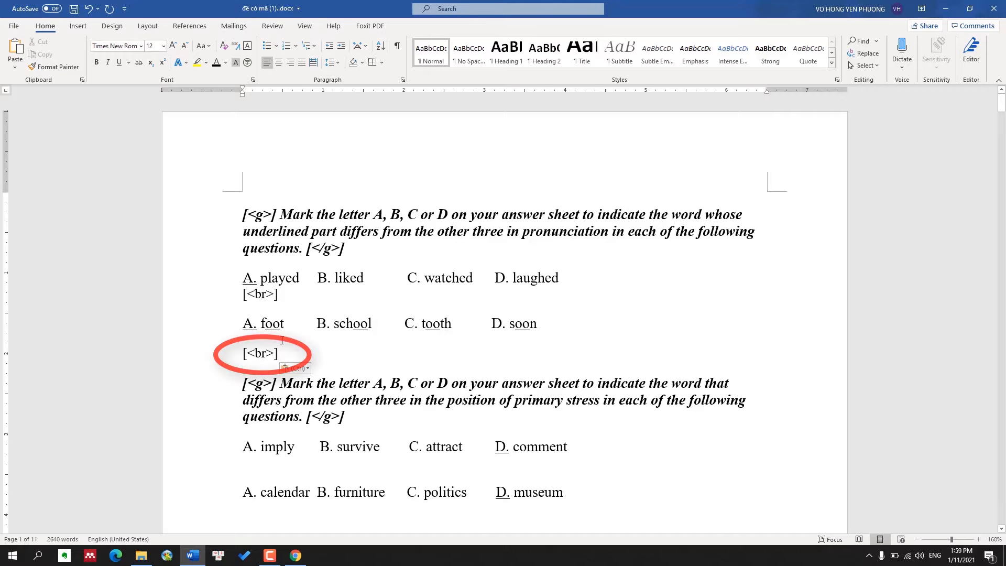
Paste the [<br>] code below each of the two stress questions, after the comment and museum items
{"action": "scroll", "coordinate": [282, 341], "scroll_direction": "down", "scroll_amount": 2}
{"action": "key", "text": "ctrl+v"}
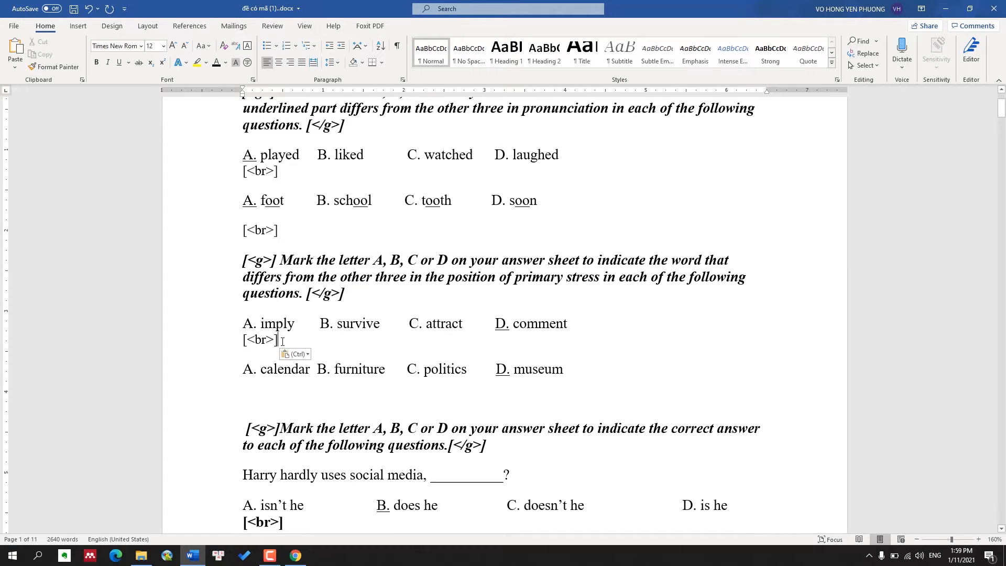
{"action": "key", "text": "ctrl+v"}
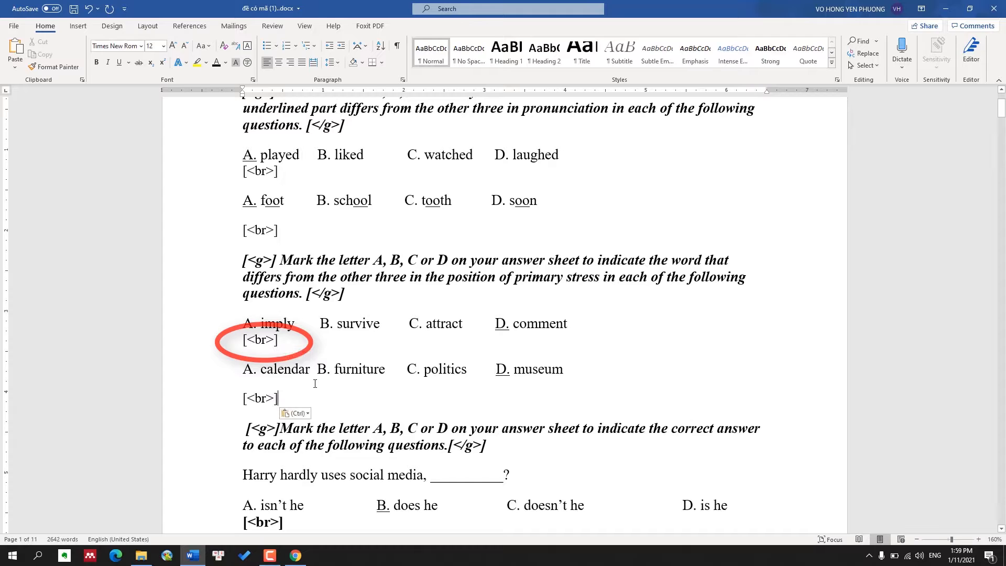
Check the [<br>] codes below the items of the pronunciation, stress and correct-answer parts
{"action": "scroll", "coordinate": [314, 385], "scroll_direction": "up", "scroll_amount": 1}
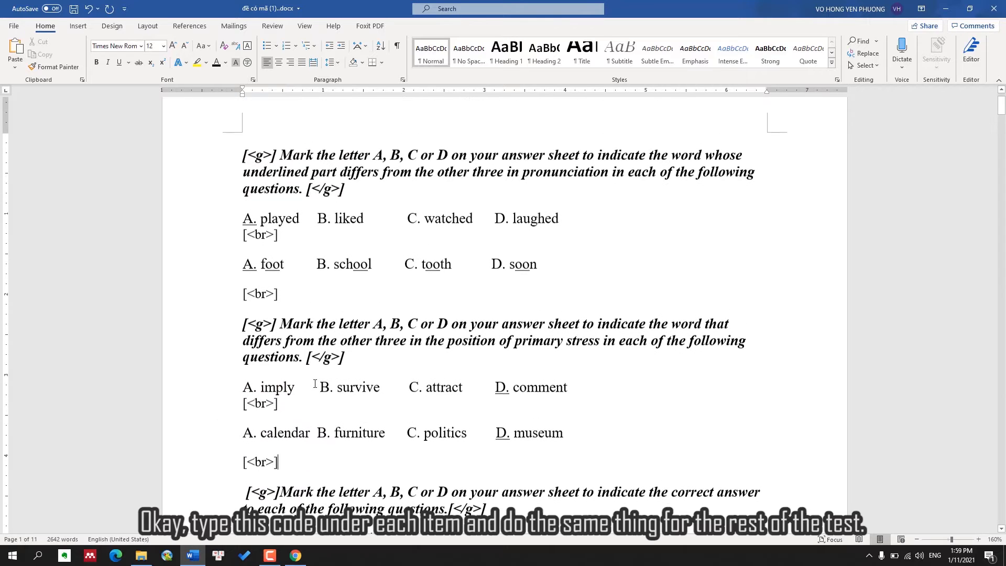
{"action": "left_click", "coordinate": [197, 239]}
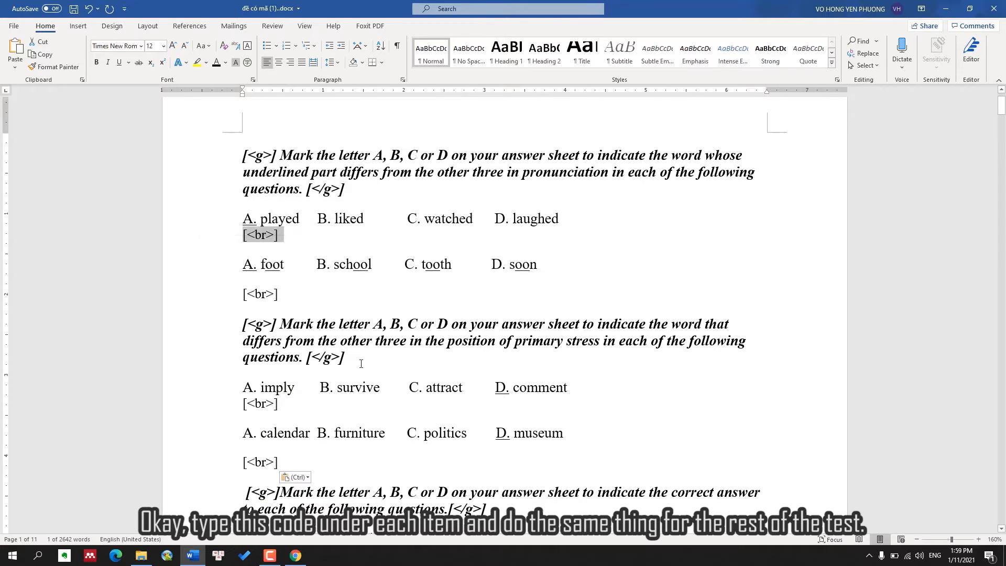
{"action": "scroll", "coordinate": [287, 347], "scroll_direction": "down", "scroll_amount": 5}
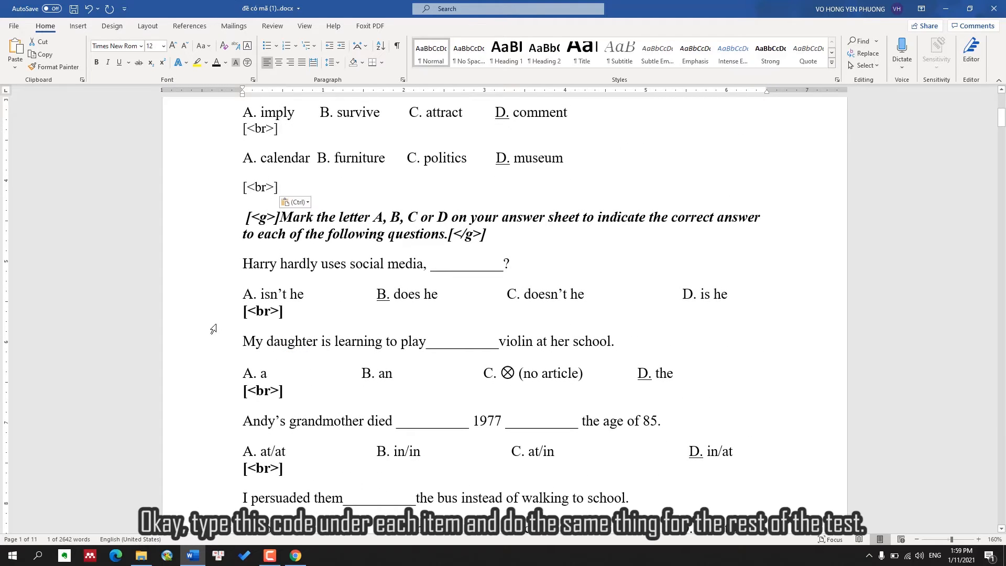
{"action": "left_click", "coordinate": [212, 328]}
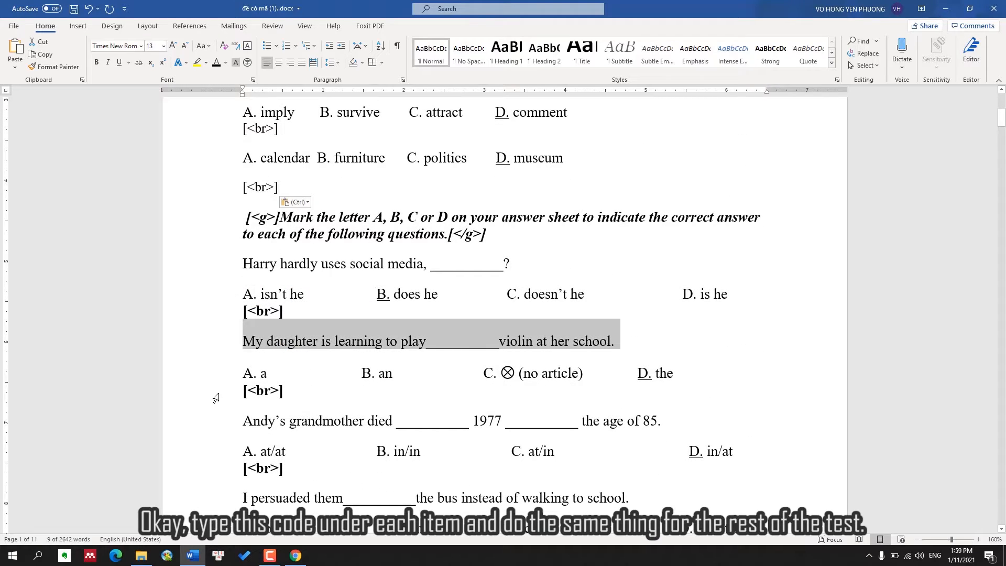
{"action": "left_click", "coordinate": [214, 392]}
{"action": "left_click", "coordinate": [217, 470]}
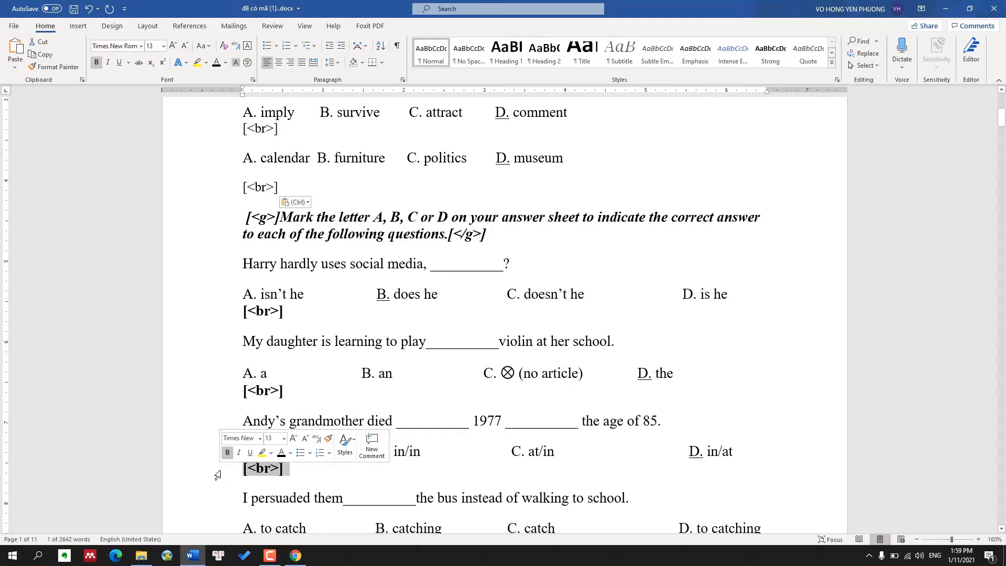
{"action": "scroll", "coordinate": [558, 258], "scroll_direction": "up", "scroll_amount": 4}
{"action": "scroll", "coordinate": [557, 259], "scroll_direction": "up", "scroll_amount": 2}
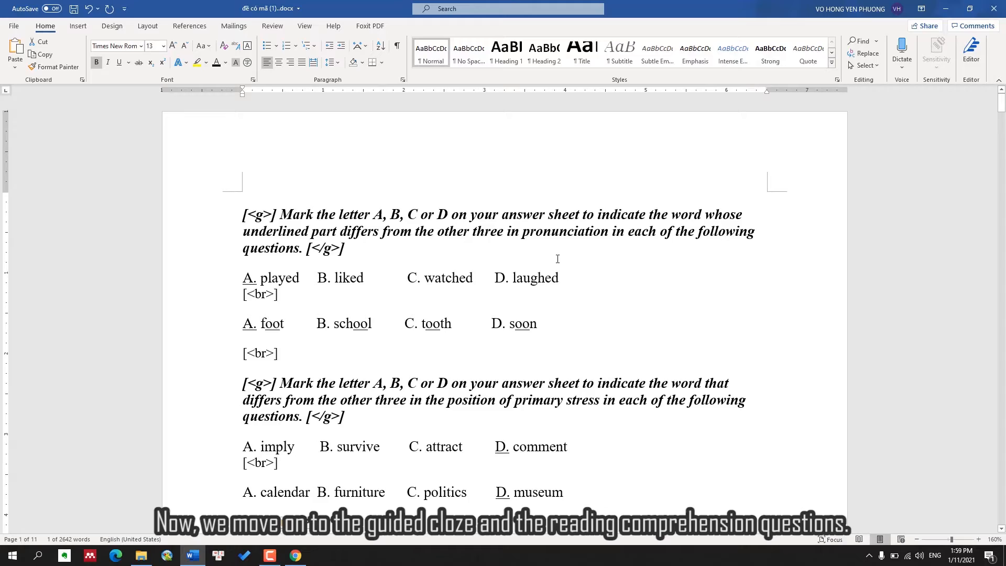
Insert the code ([<1>]) before the first blank of the CAMPING passage, after "began to grow in"
{"action": "scroll", "coordinate": [557, 259], "scroll_direction": "down", "scroll_amount": 20}
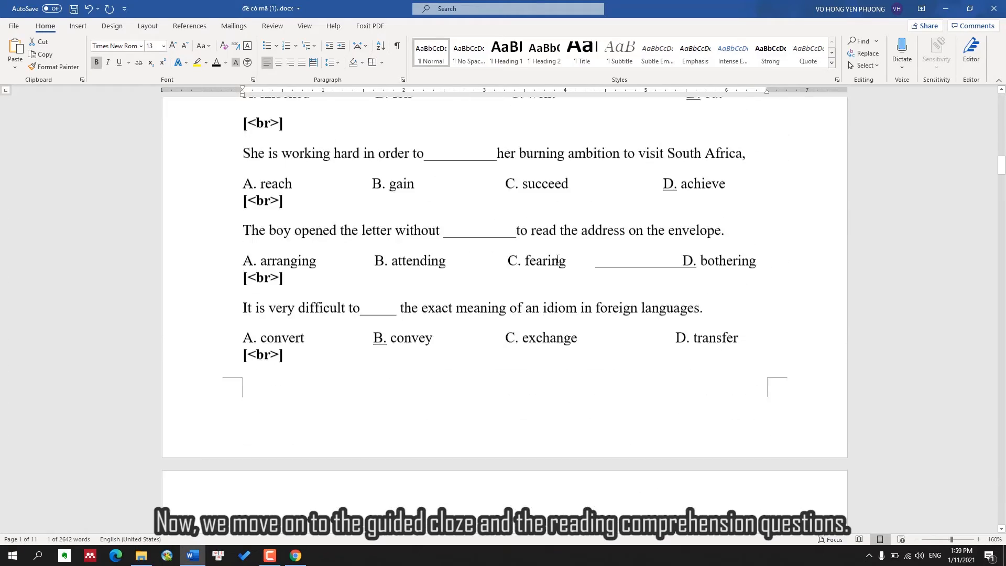
{"action": "scroll", "coordinate": [557, 259], "scroll_direction": "down", "scroll_amount": 20}
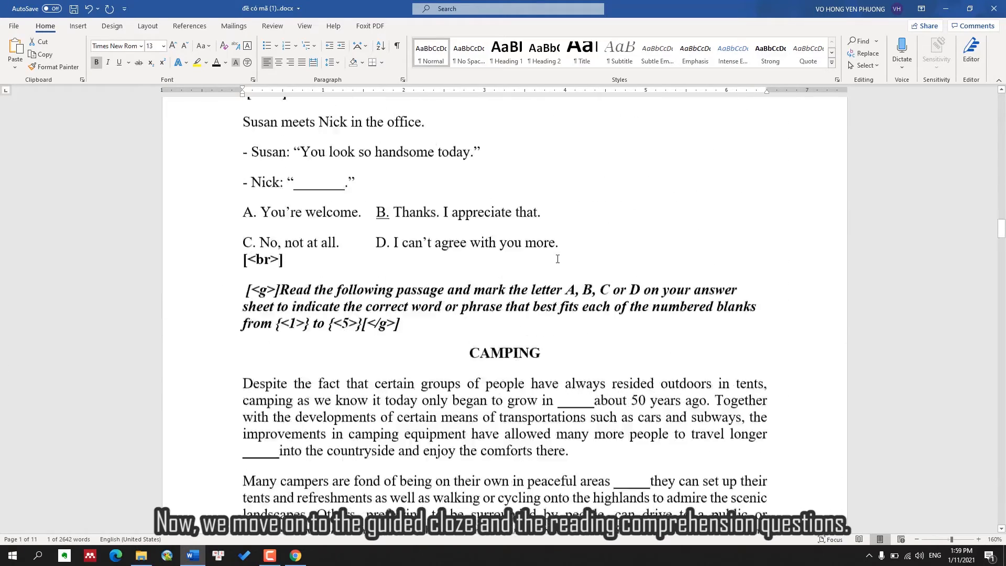
{"action": "scroll", "coordinate": [558, 259], "scroll_direction": "down", "scroll_amount": 5}
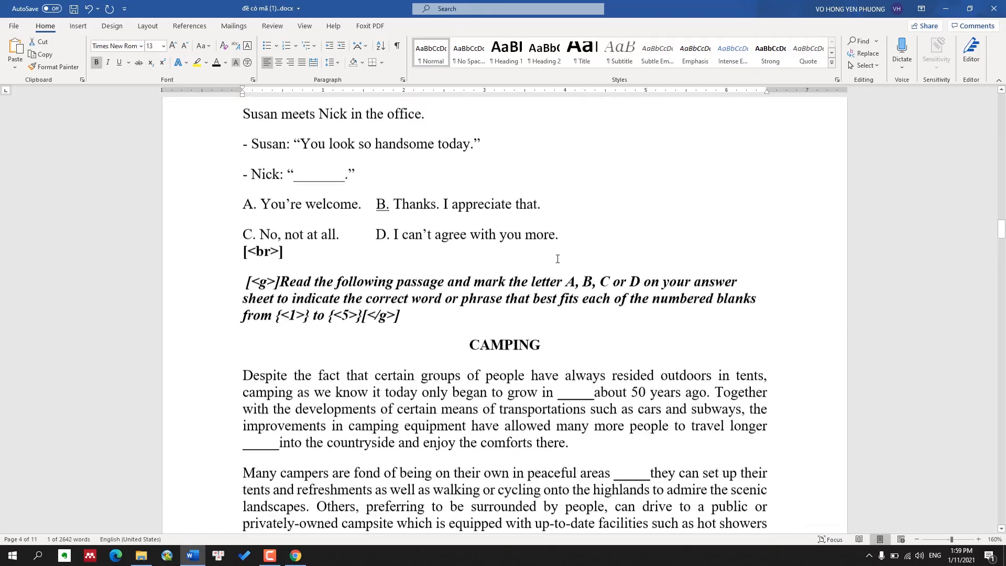
{"action": "scroll", "coordinate": [558, 259], "scroll_direction": "down", "scroll_amount": 8}
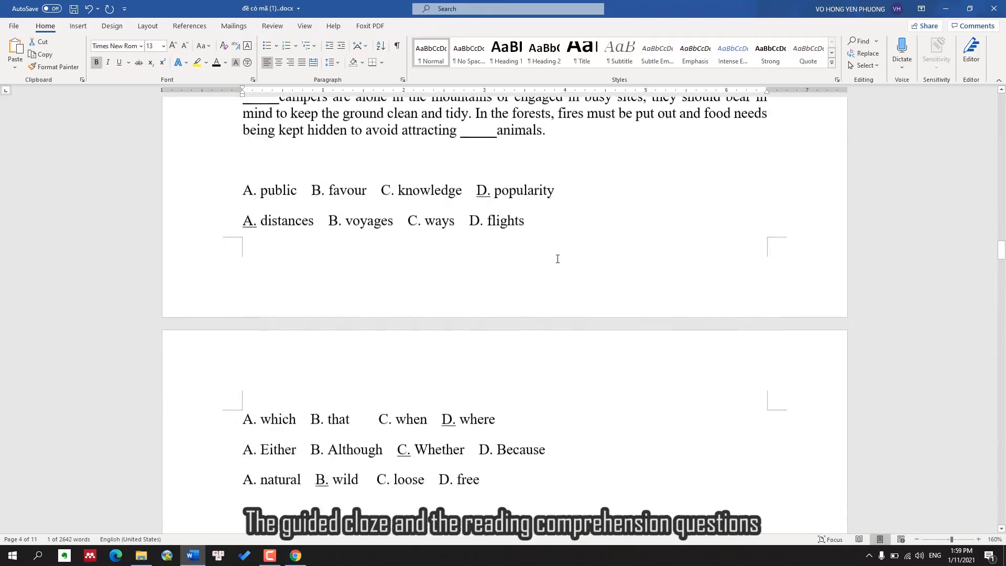
{"action": "scroll", "coordinate": [558, 259], "scroll_direction": "down", "scroll_amount": 5}
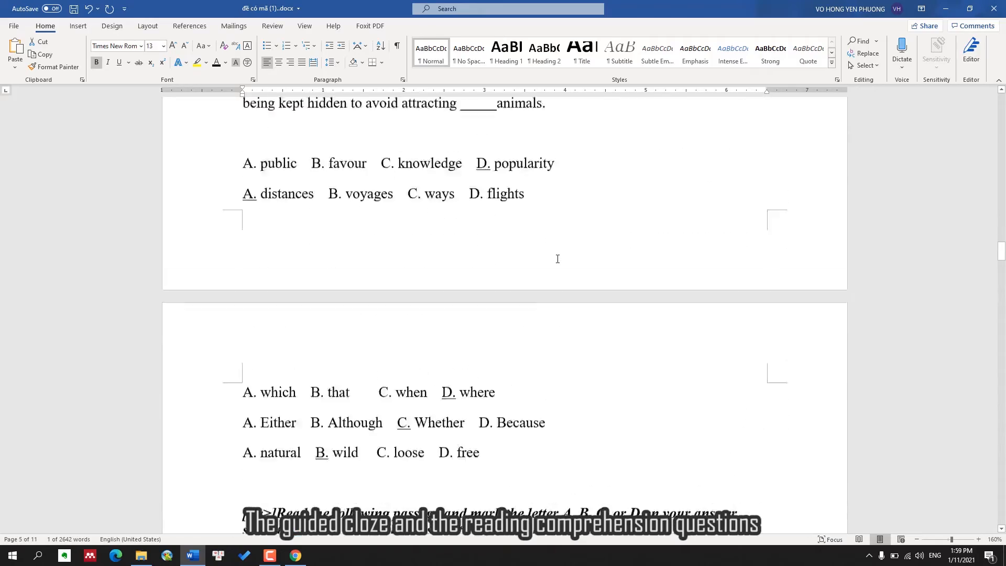
{"action": "scroll", "coordinate": [557, 258], "scroll_direction": "up", "scroll_amount": 8}
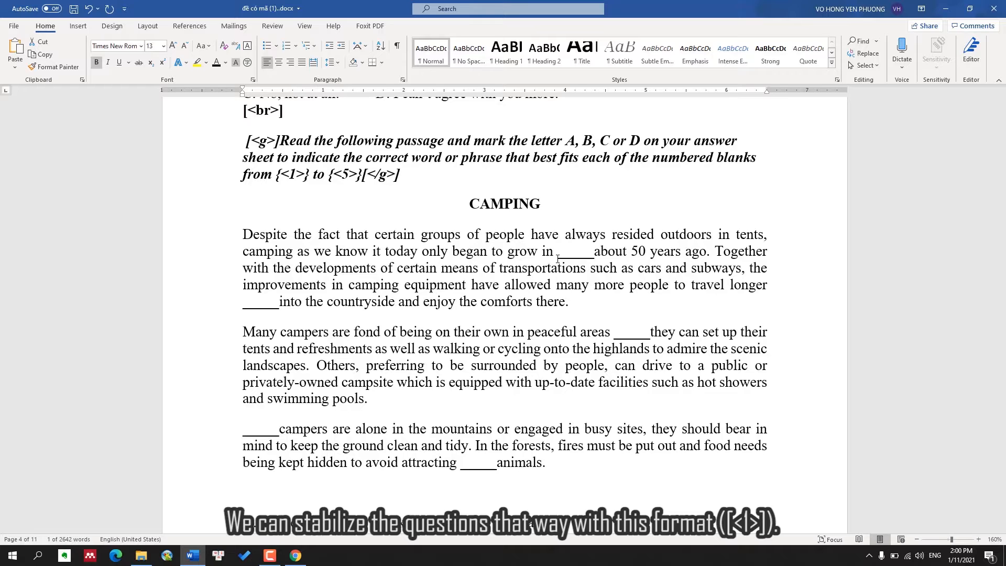
{"action": "left_click", "coordinate": [558, 259]}
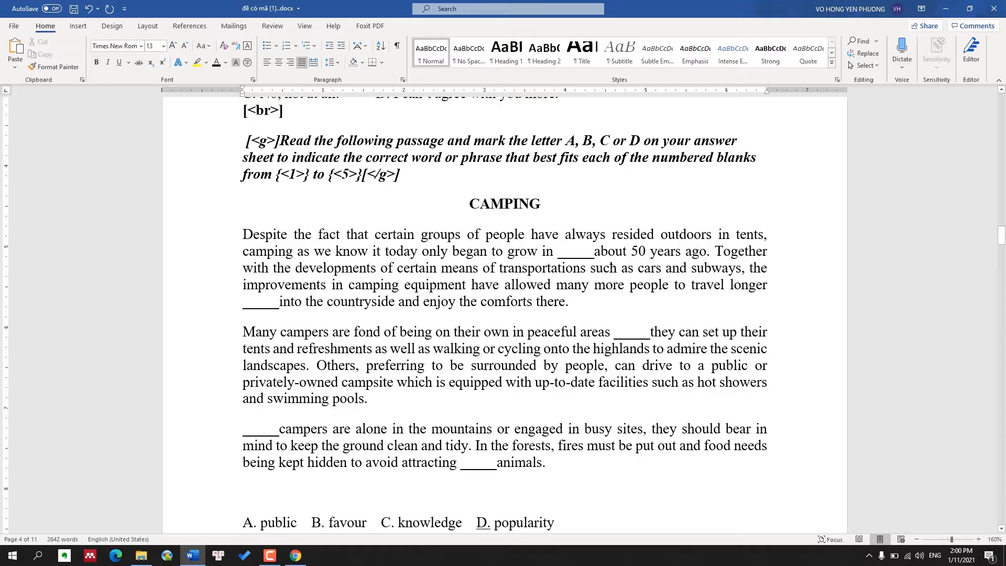
{"action": "type", "text": "("}
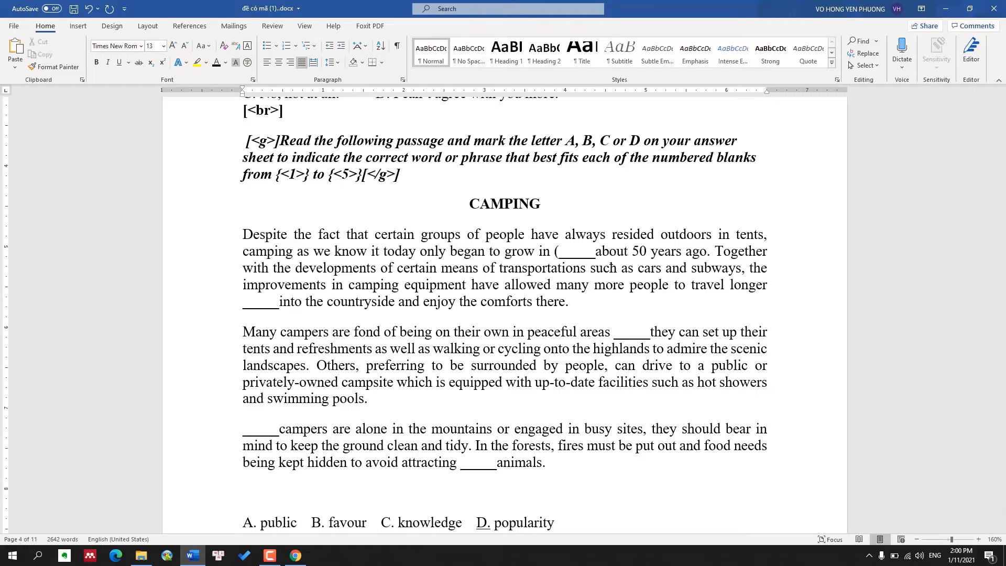
{"action": "type", "text": "["}
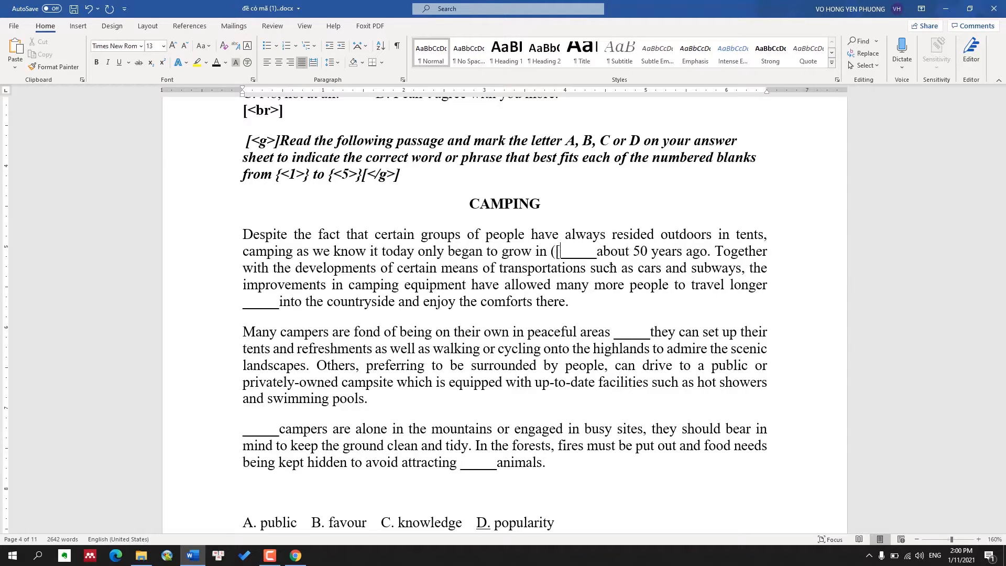
{"action": "type", "text": "<1>ư"}
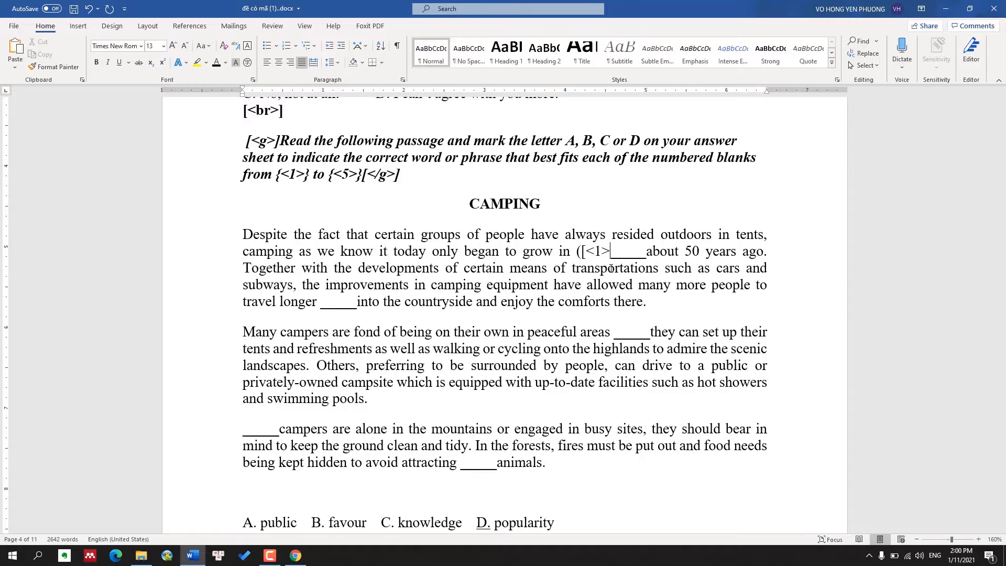
{"action": "type", "text": "])"}
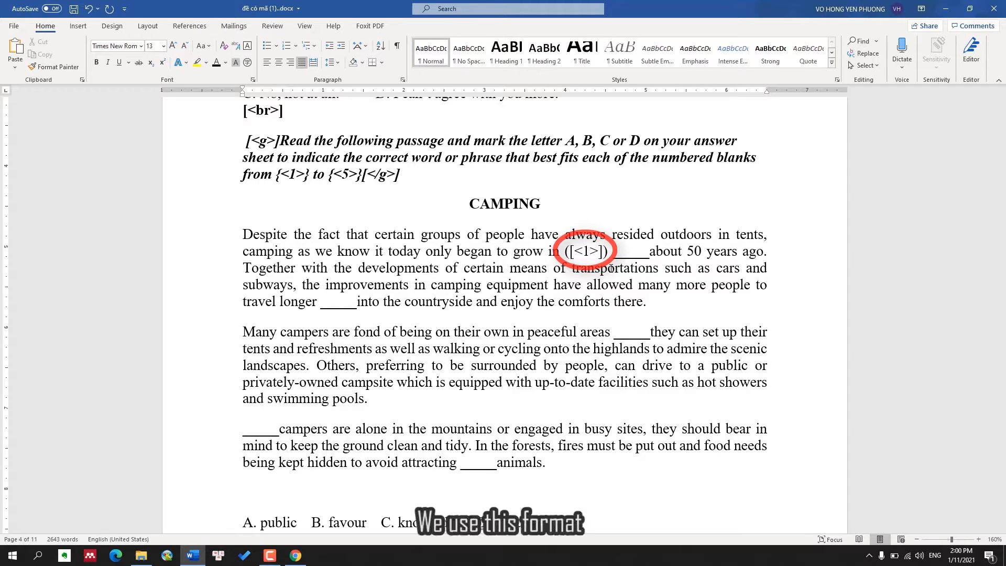
Select the ([<1>]) code in front of the first blank to point out its format
{"action": "key", "text": "shift+Left"}
{"action": "key", "text": "shift+Left"}
{"action": "key", "text": "shift+Left"}
{"action": "key", "text": "shift+Left"}
{"action": "key", "text": "shift+Left"}
{"action": "key", "text": "shift+Left"}
{"action": "key", "text": "shift+Left"}
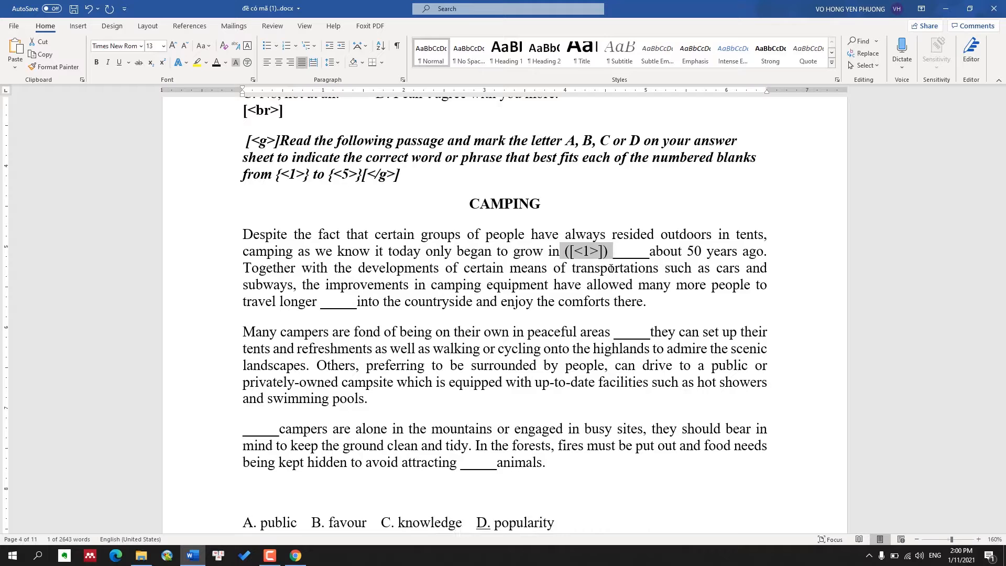
Insert the code (<1>) before the first set of cloze options (public, favour, knowledge, popularity)
{"action": "scroll", "coordinate": [611, 269], "scroll_direction": "down", "scroll_amount": 3}
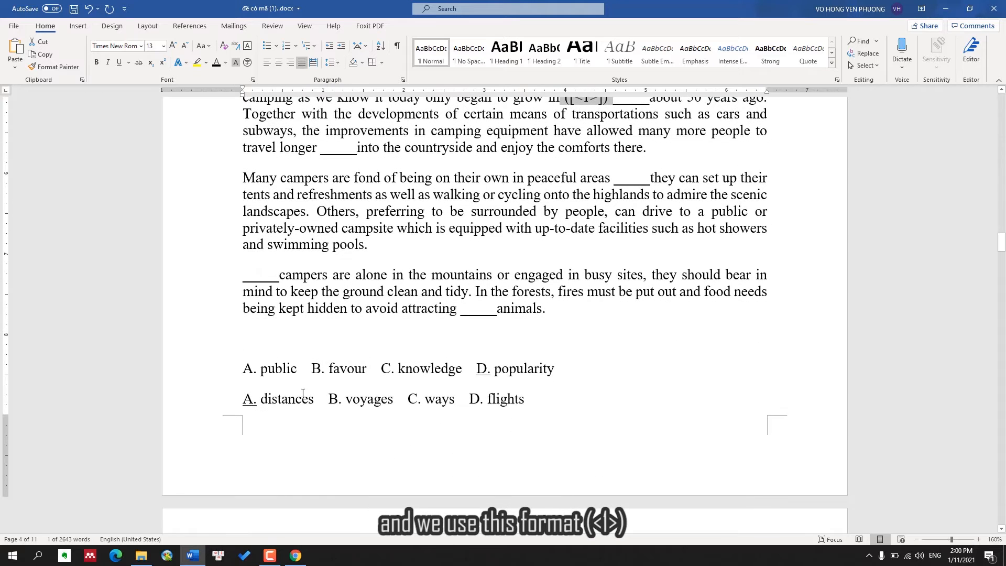
{"action": "left_click", "coordinate": [242, 370]}
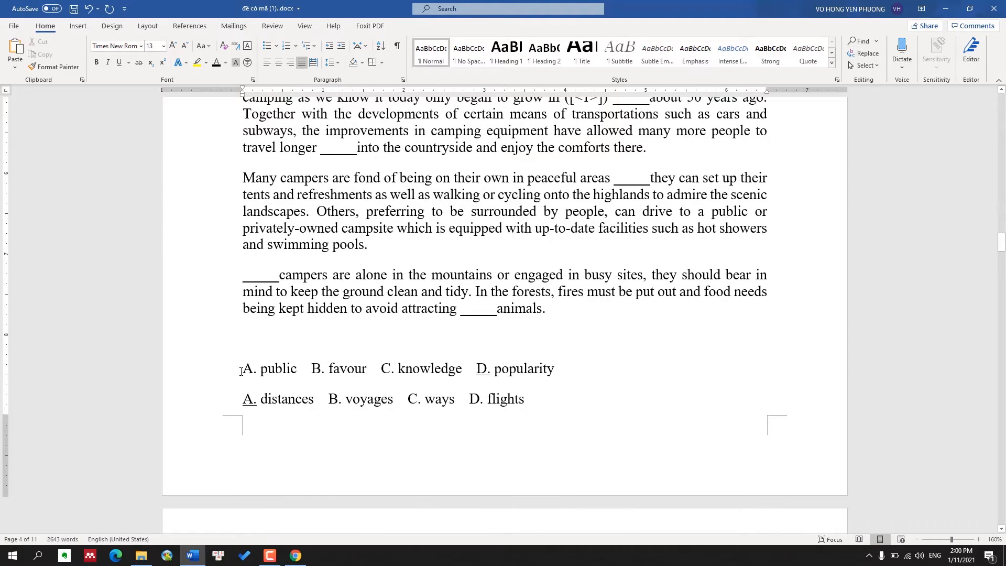
{"action": "type", "text": "("}
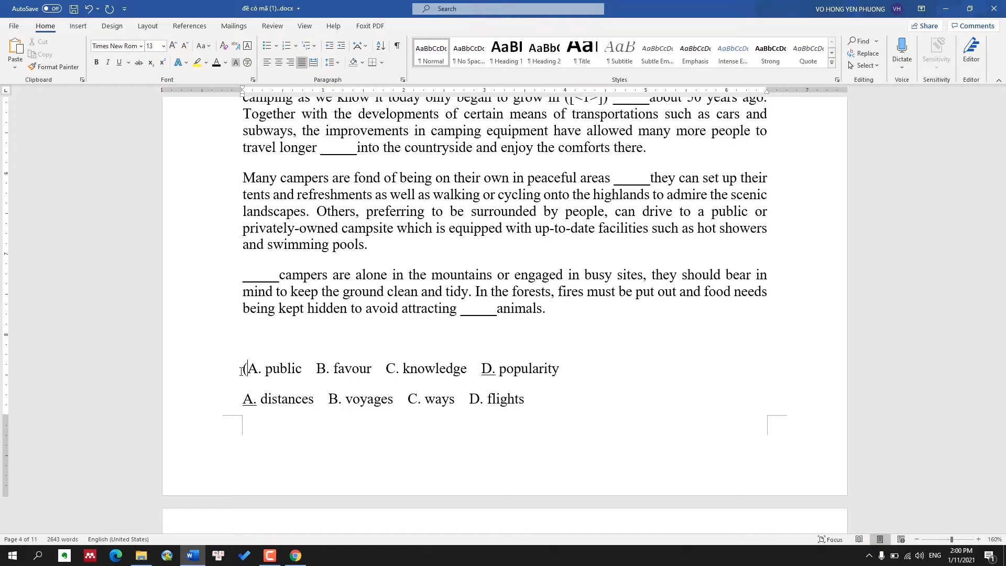
{"action": "type", "text": "<1>"}
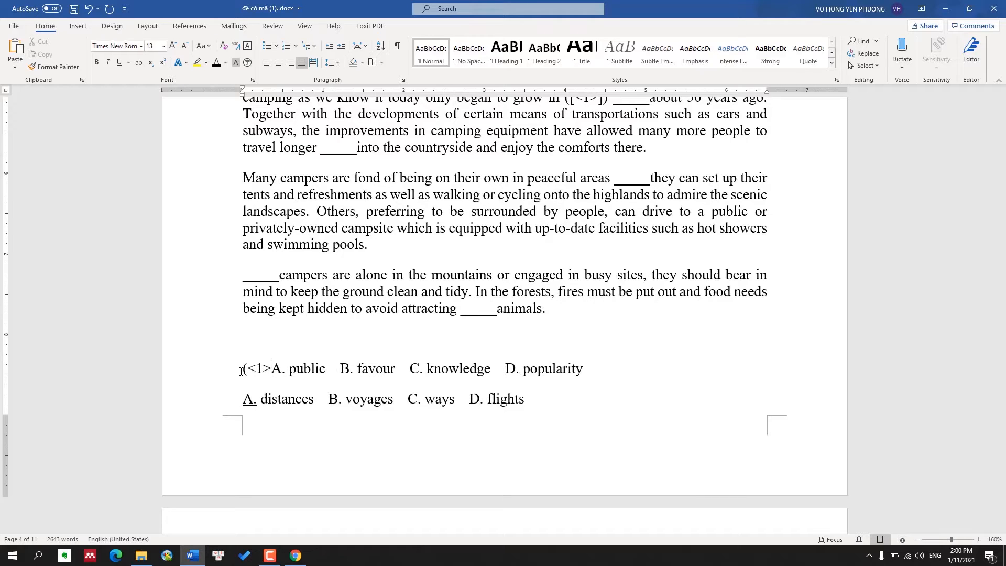
{"action": "type", "text": ")"}
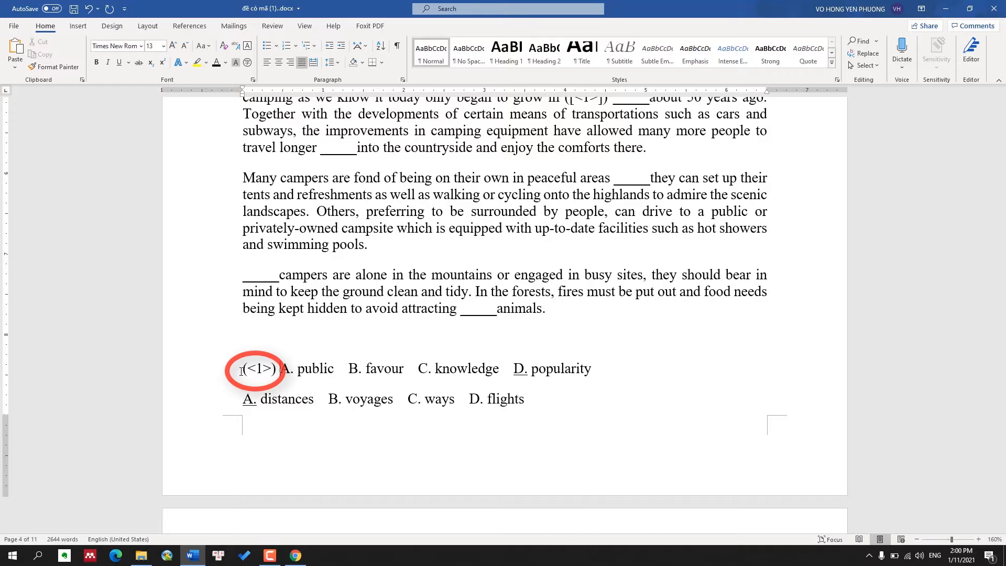
Insert the code ([<2>]) before the second blank of the CAMPING passage, after "travel longer"
{"action": "scroll", "coordinate": [283, 335], "scroll_direction": "up", "scroll_amount": 5}
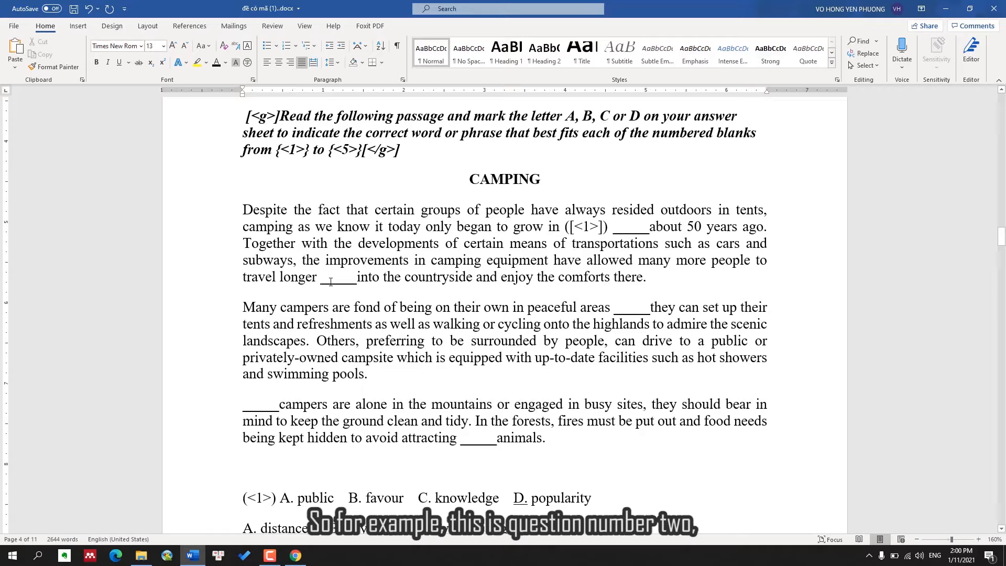
{"action": "left_click", "coordinate": [331, 281]}
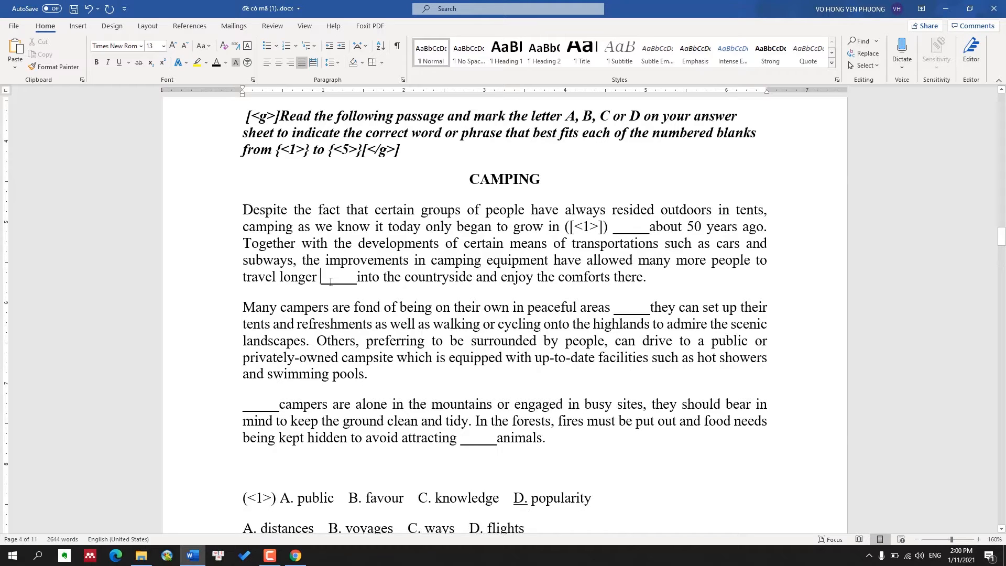
{"action": "type", "text": "("}
{"action": "type", "text": "["}
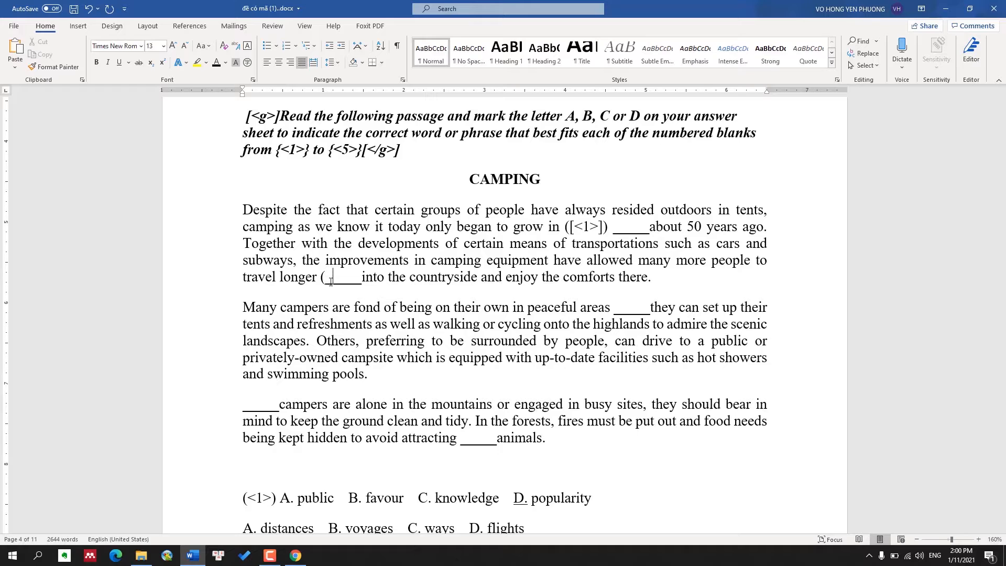
{"action": "type", "text": "<2>"}
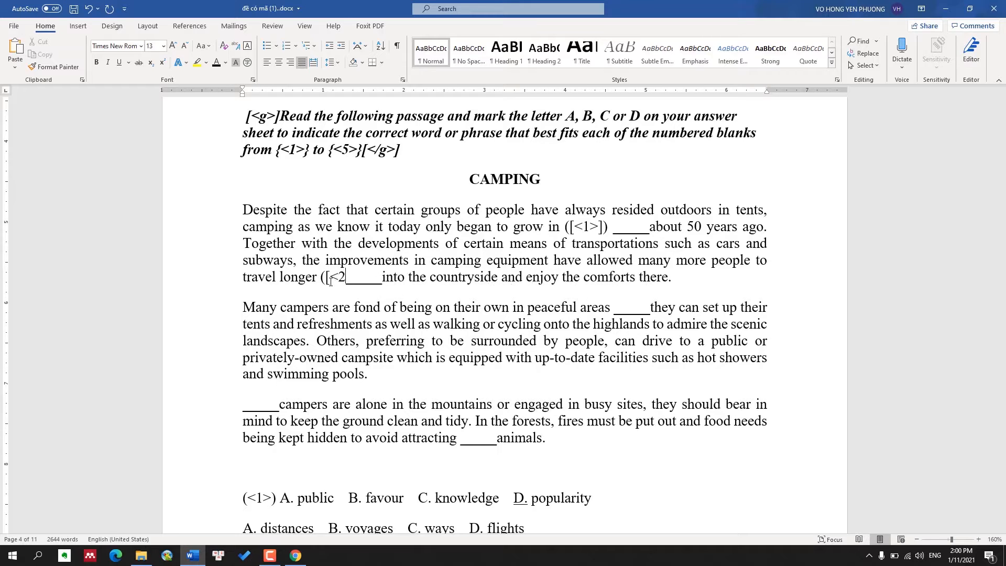
{"action": "type", "text": "]"}
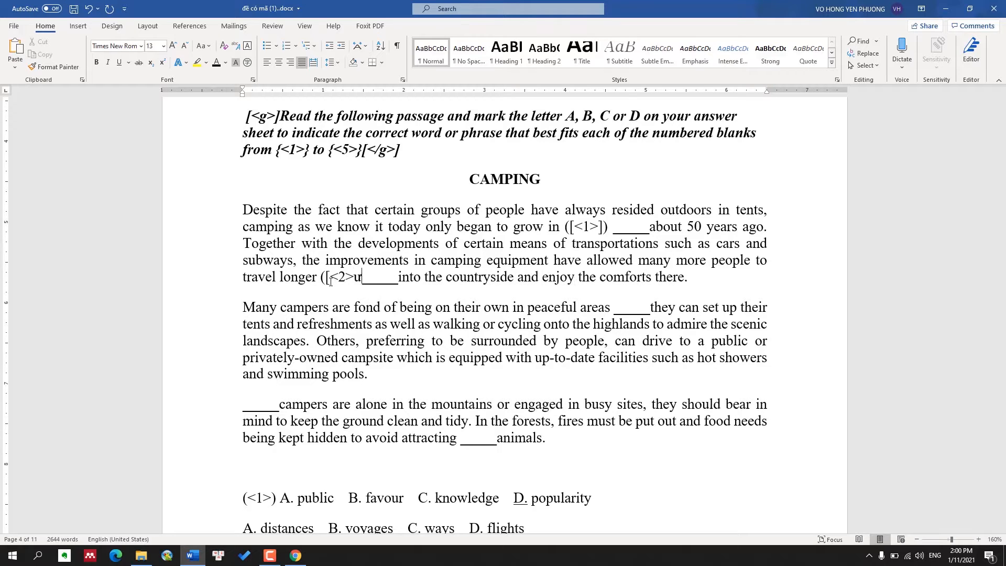
{"action": "type", "text": ")"}
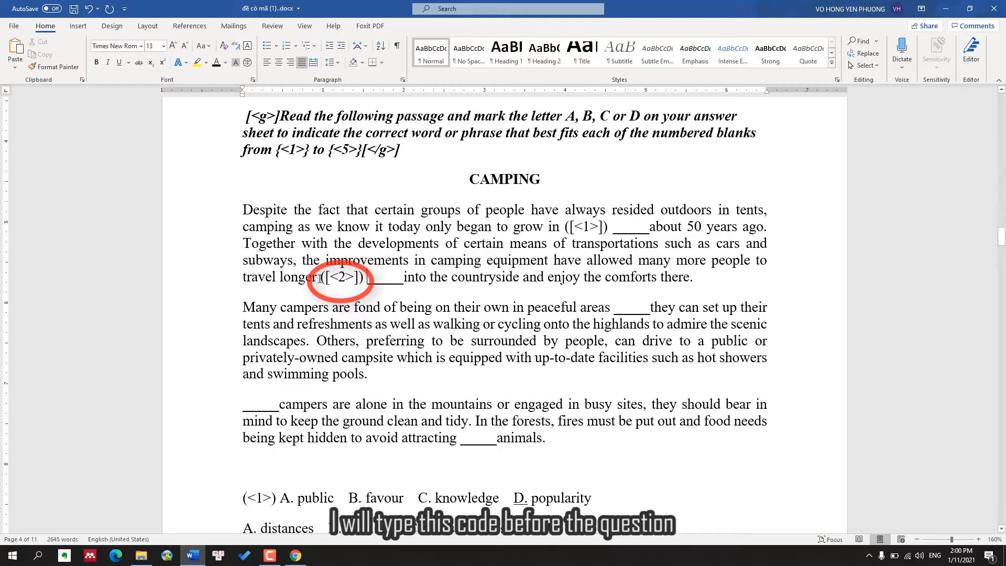
Insert the code (<2>) without underlining before the second set of cloze options (distances, voyages, ways, flights)
{"action": "scroll", "coordinate": [321, 278], "scroll_direction": "down", "scroll_amount": 3}
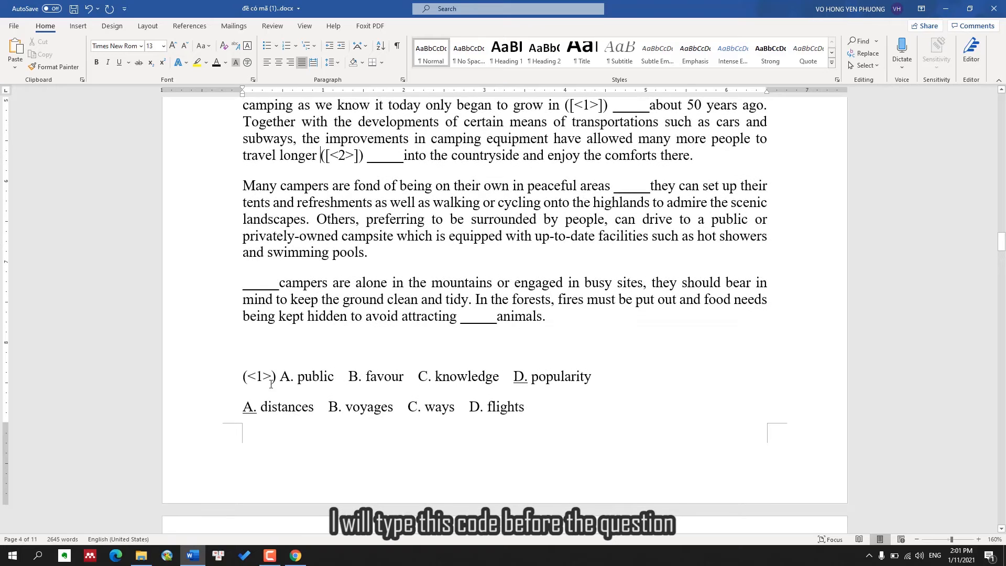
{"action": "left_click", "coordinate": [242, 408]}
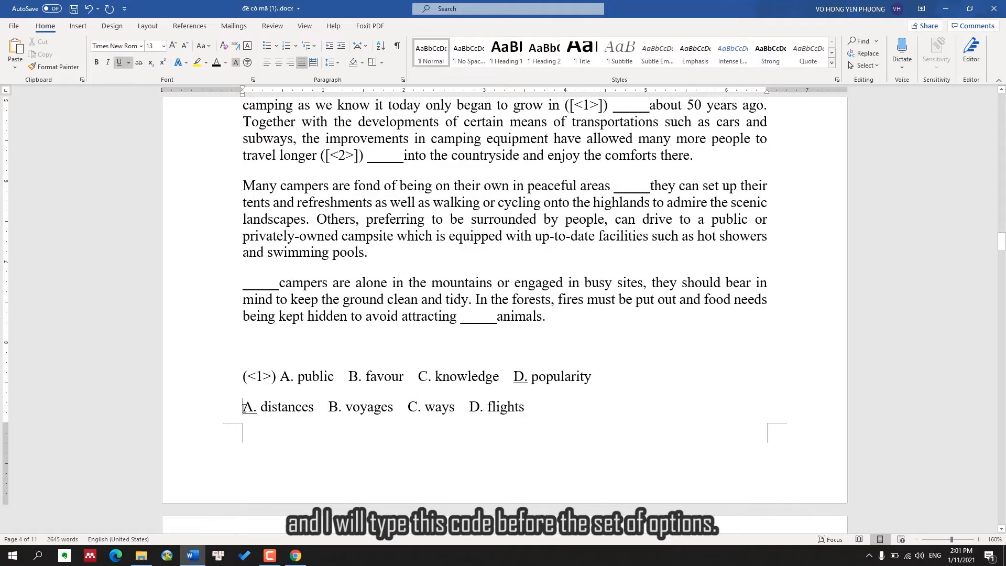
{"action": "left_click", "coordinate": [122, 62]}
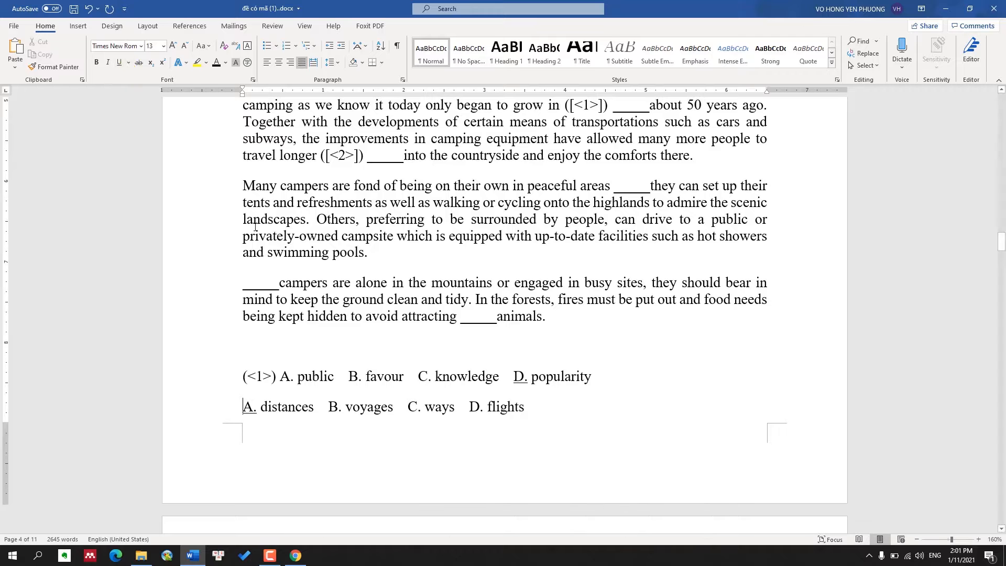
{"action": "type", "text": "(<2>"}
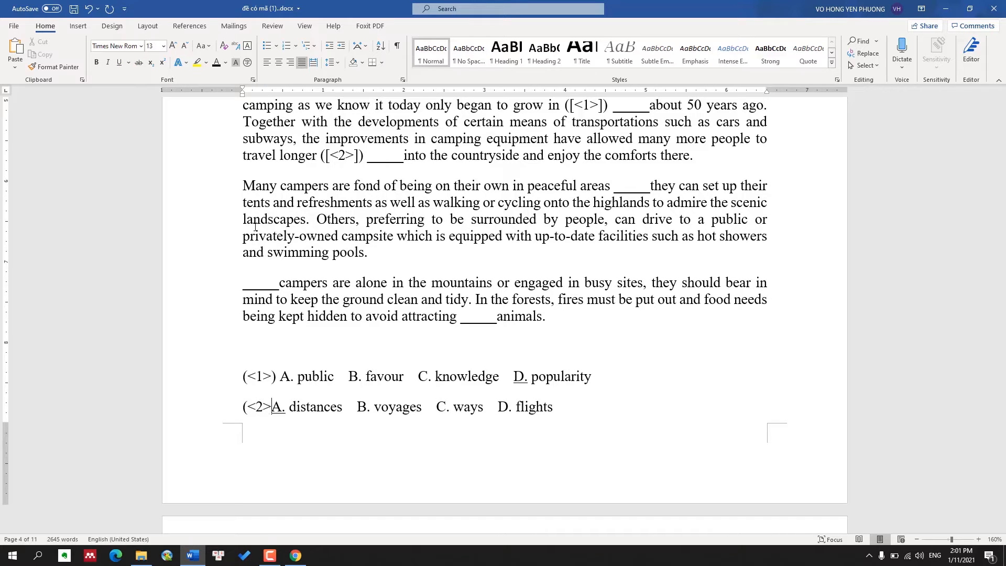
{"action": "type", "text": ")"}
Insert the code ([<3>]) before the third blank of the CAMPING passage, after "peaceful areas"
{"action": "scroll", "coordinate": [602, 267], "scroll_direction": "up", "scroll_amount": 3}
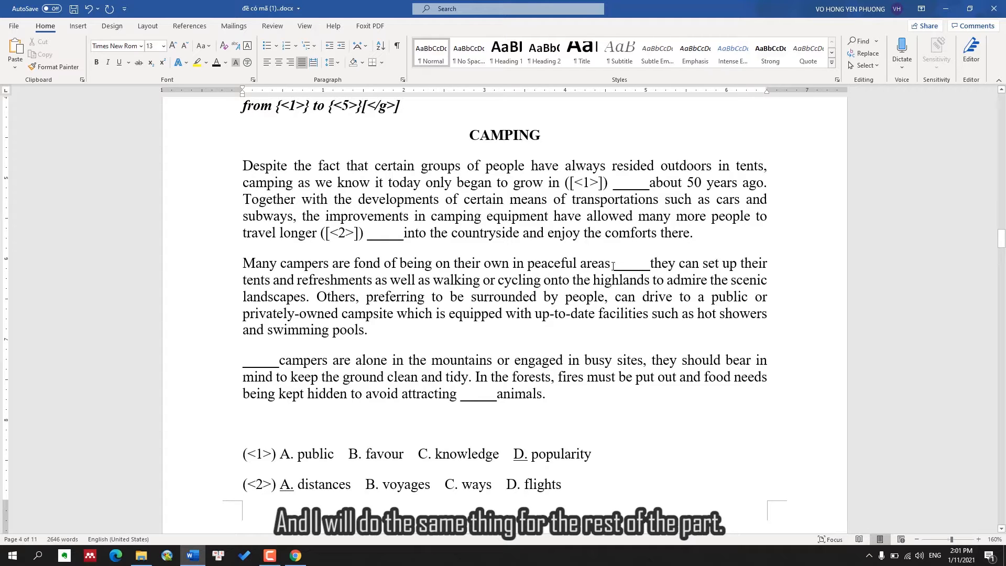
{"action": "type", "text": "("}
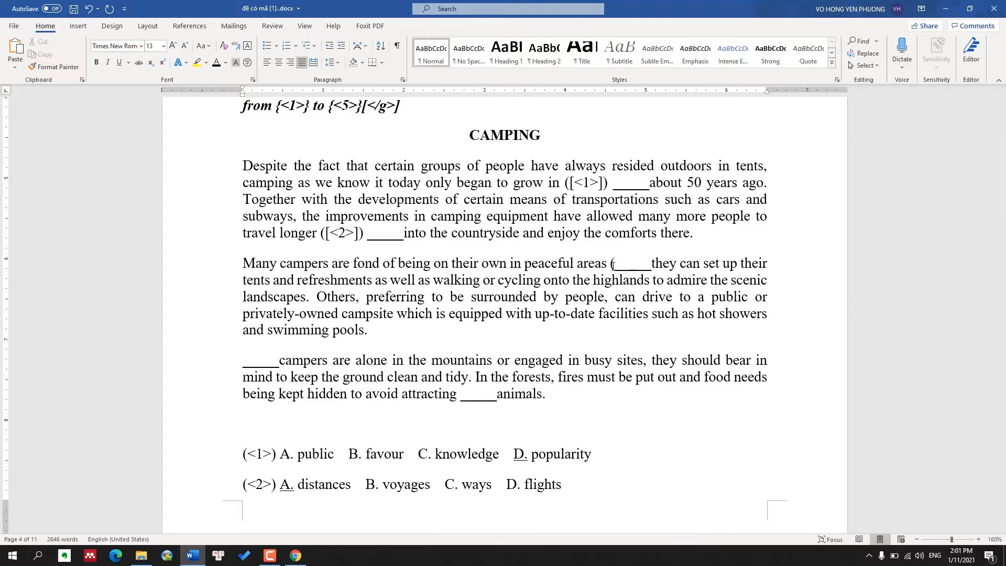
{"action": "type", "text": "[<3>"}
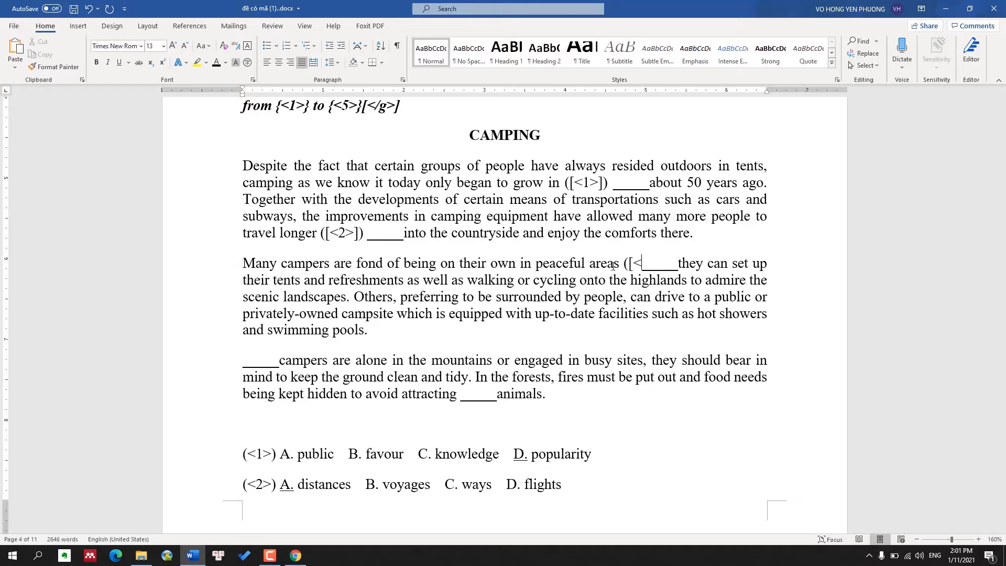
{"action": "type", "text": "])"}
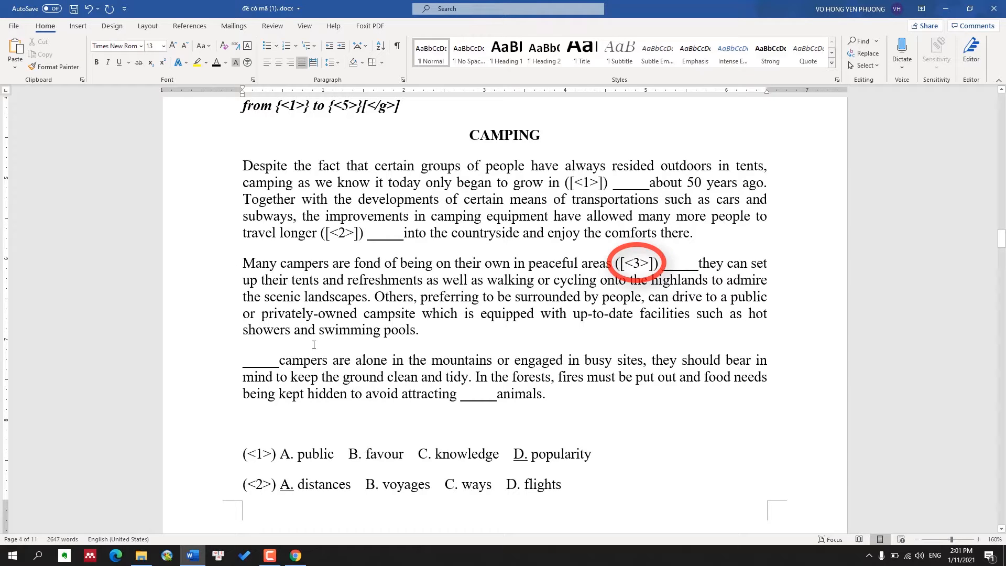
Insert the code ([<4>]) before the fourth blank, at the start of the passage's last paragraph
{"action": "left_click", "coordinate": [244, 363]}
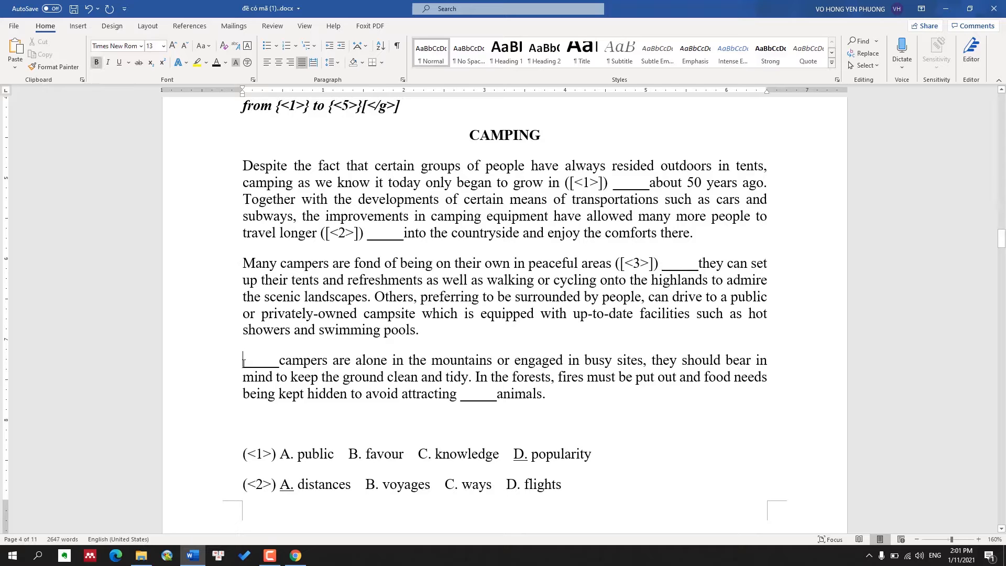
{"action": "type", "text": "(["}
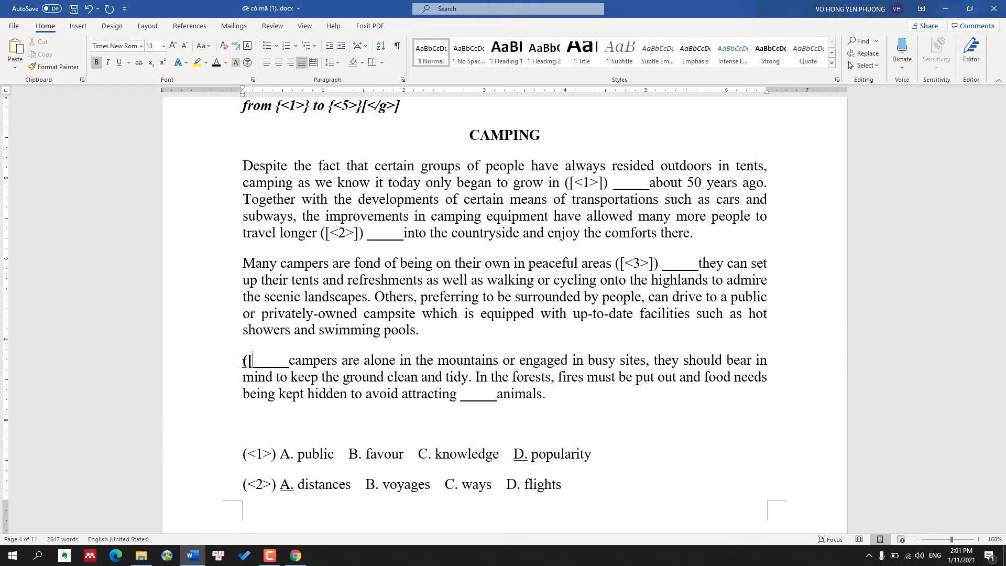
{"action": "type", "text": "<4>]"}
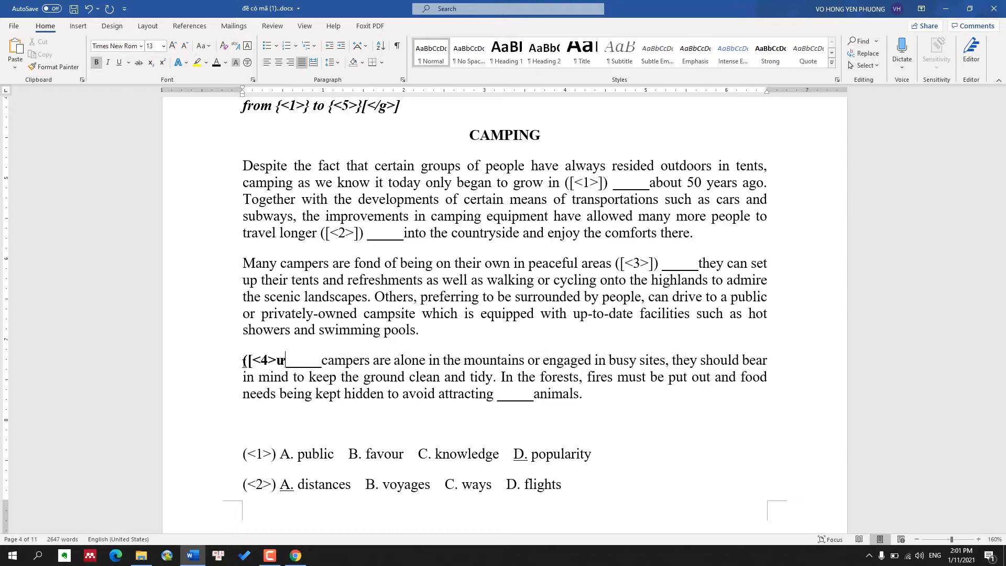
{"action": "type", "text": ")"}
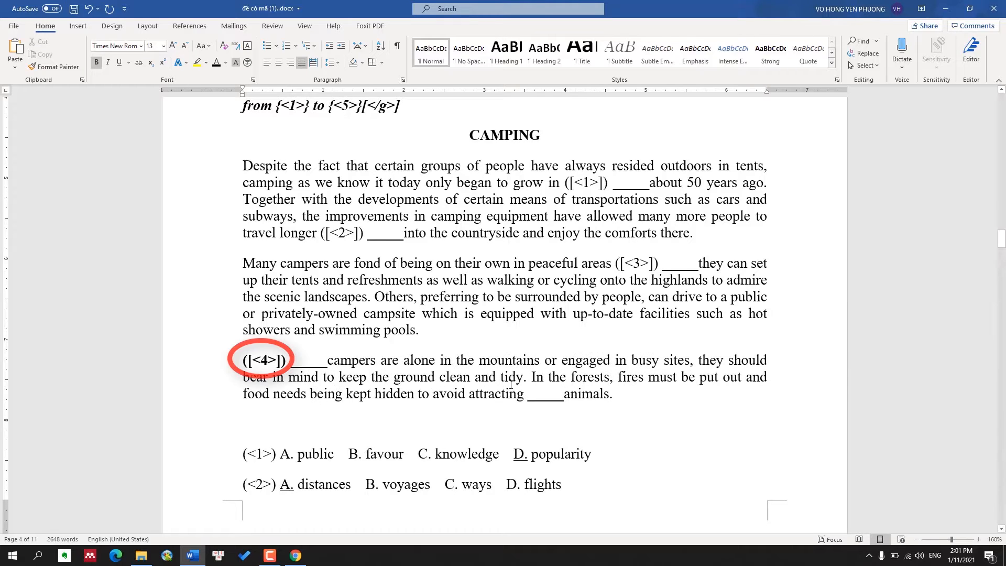
Insert the code ([<5>]) before the fifth blank of the CAMPING passage, after "avoid attracting"
{"action": "left_click", "coordinate": [528, 394]}
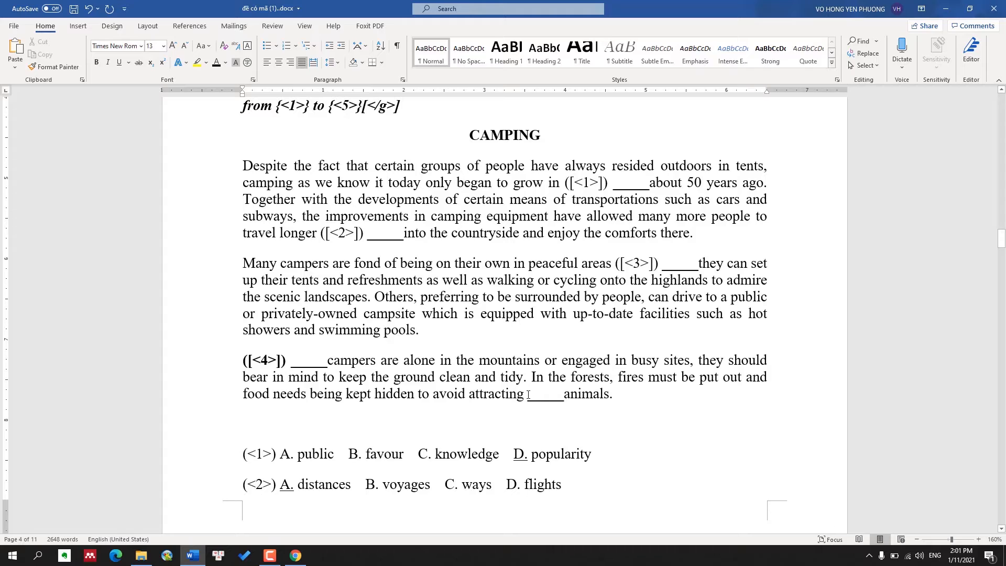
{"action": "type", "text": "("}
{"action": "type", "text": "[<5>"}
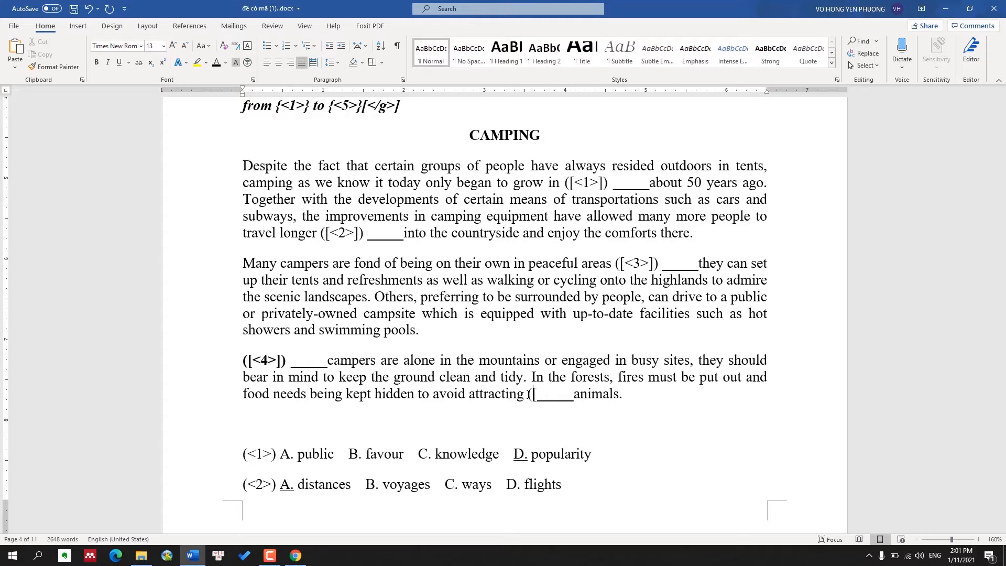
{"action": "type", "text": "])"}
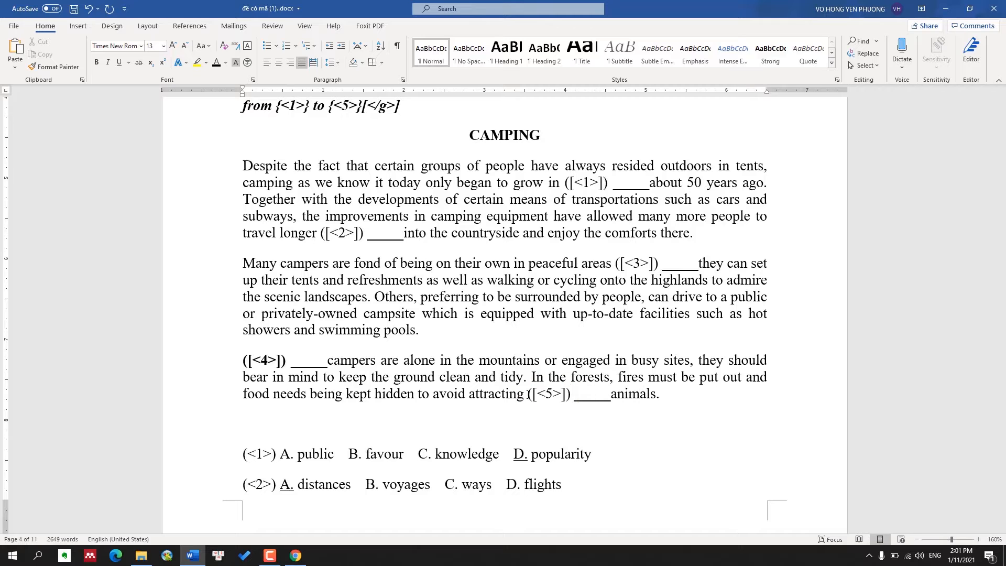
Insert the codes (<3>), (<4>) and (<5>) before the remaining three sets of cloze options, beginning with which, Either and natural
{"action": "scroll", "coordinate": [505, 314], "scroll_direction": "down", "scroll_amount": 5}
{"action": "scroll", "coordinate": [505, 315], "scroll_direction": "down", "scroll_amount": 1}
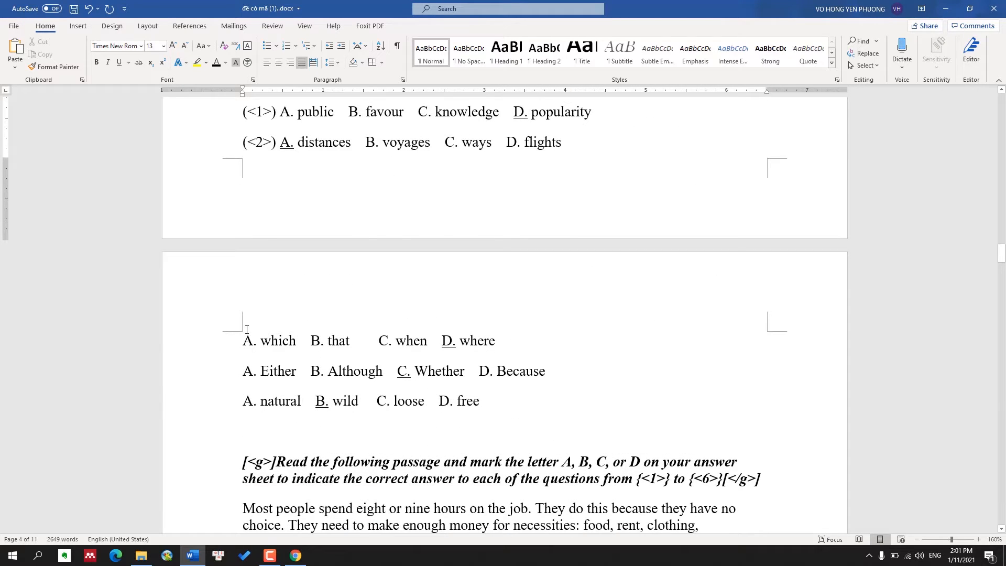
{"action": "left_click", "coordinate": [246, 346]}
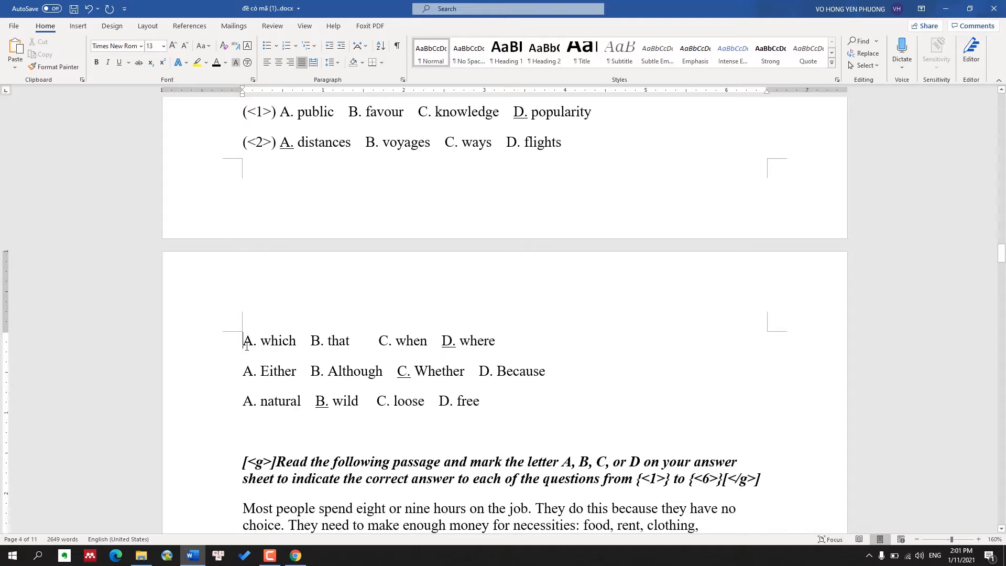
{"action": "type", "text": "(<3>)"}
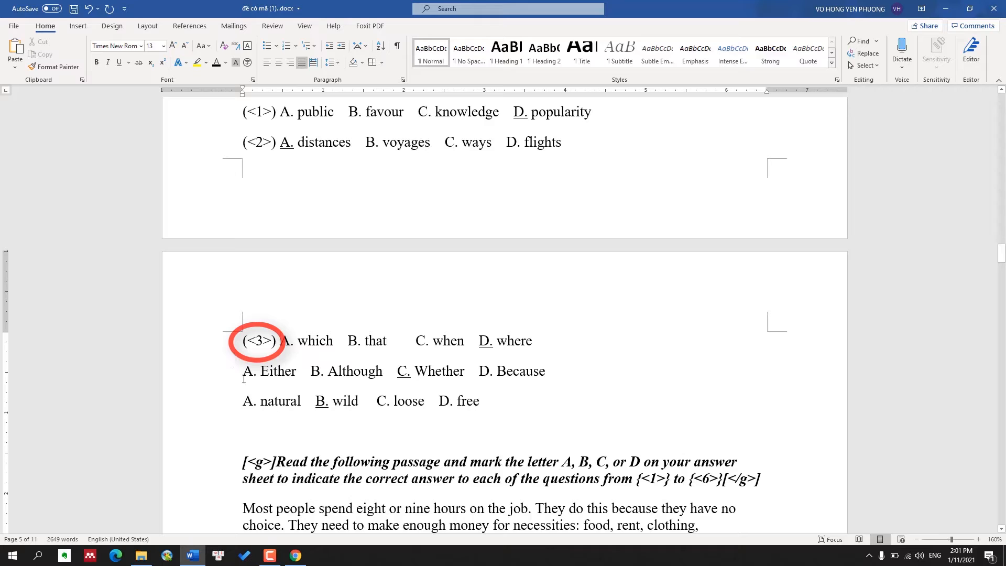
{"action": "left_click", "coordinate": [243, 374]}
{"action": "type", "text": "(<4>"}
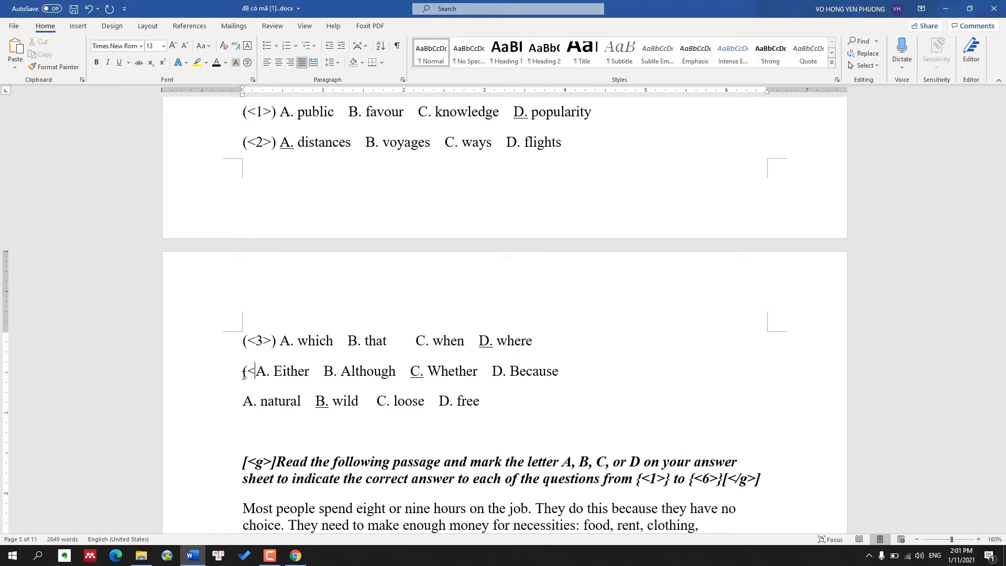
{"action": "type", "text": ")"}
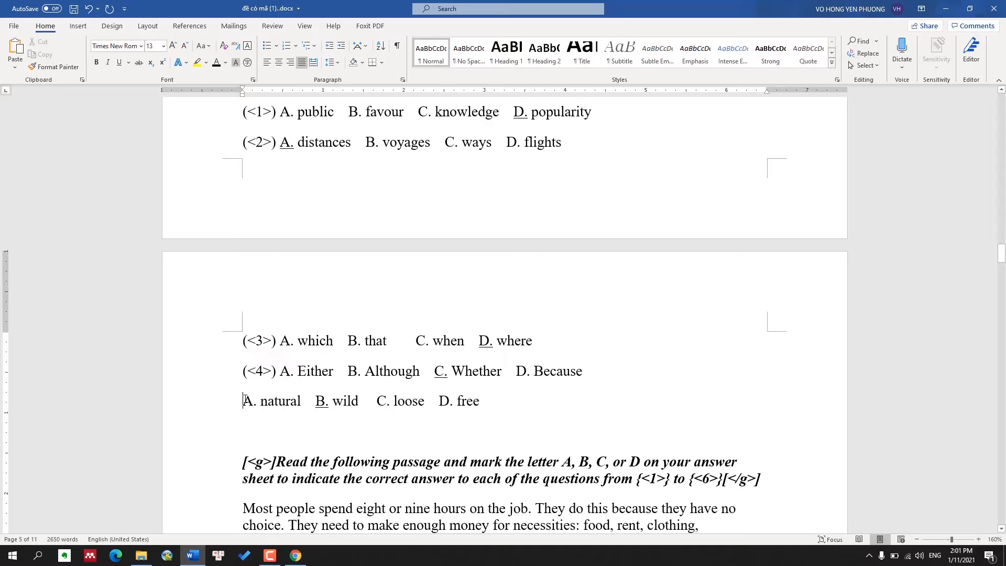
{"action": "left_click", "coordinate": [244, 401]}
{"action": "type", "text": "(<5>)"}
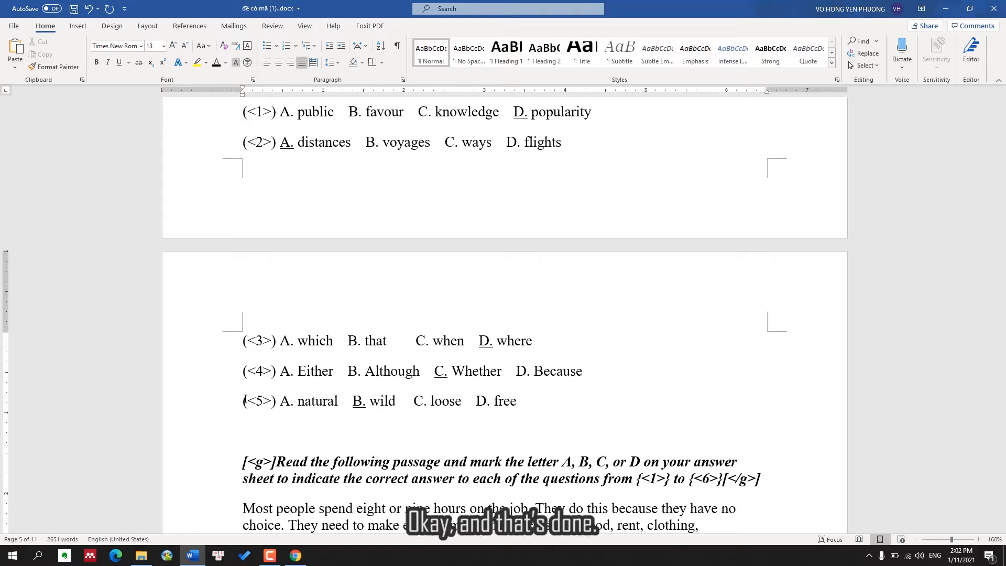
Examine the numbered codes before the reading comprehension questions, continuing down to the error correction part
{"action": "scroll", "coordinate": [225, 397], "scroll_direction": "down", "scroll_amount": 10}
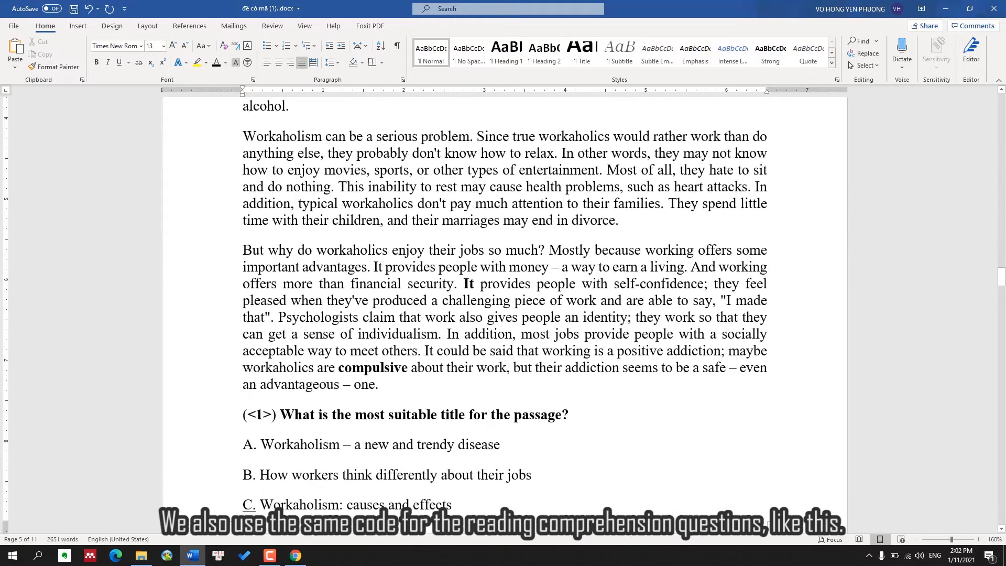
{"action": "left_click_drag", "start_coordinate": [244, 267], "coordinate": [276, 268]}
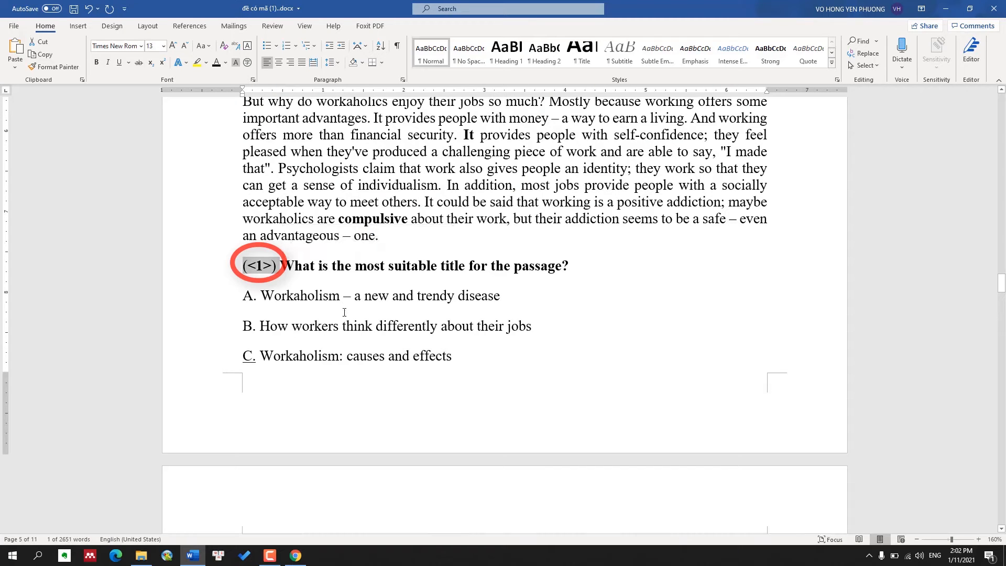
{"action": "scroll", "coordinate": [344, 313], "scroll_direction": "down", "scroll_amount": 15}
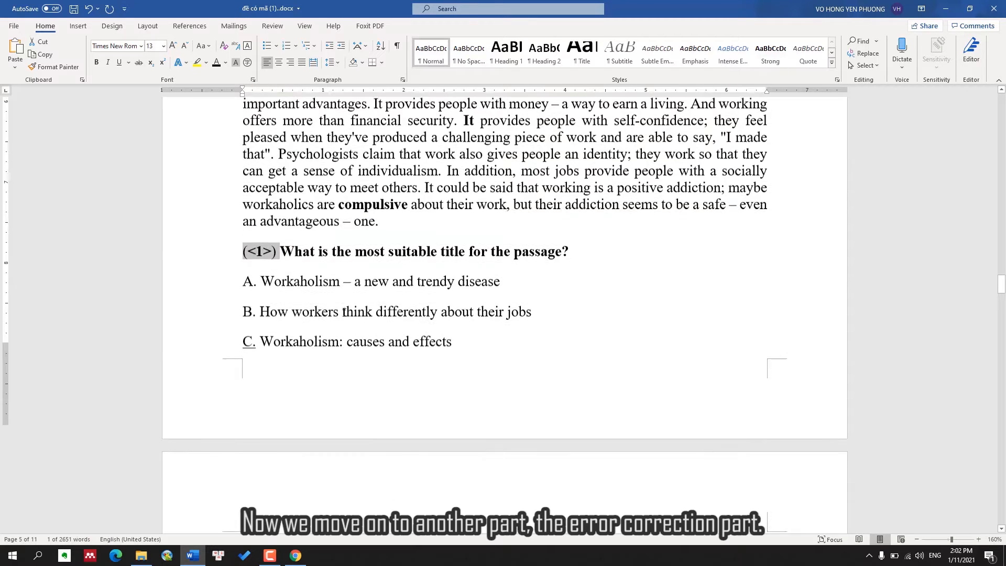
{"action": "scroll", "coordinate": [345, 312], "scroll_direction": "down", "scroll_amount": 20}
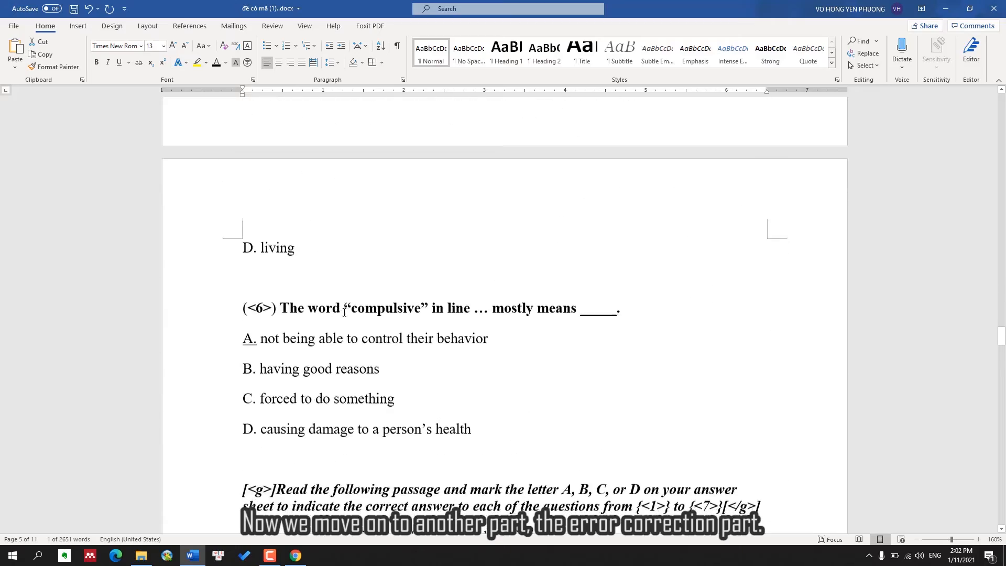
{"action": "scroll", "coordinate": [344, 313], "scroll_direction": "down", "scroll_amount": 20}
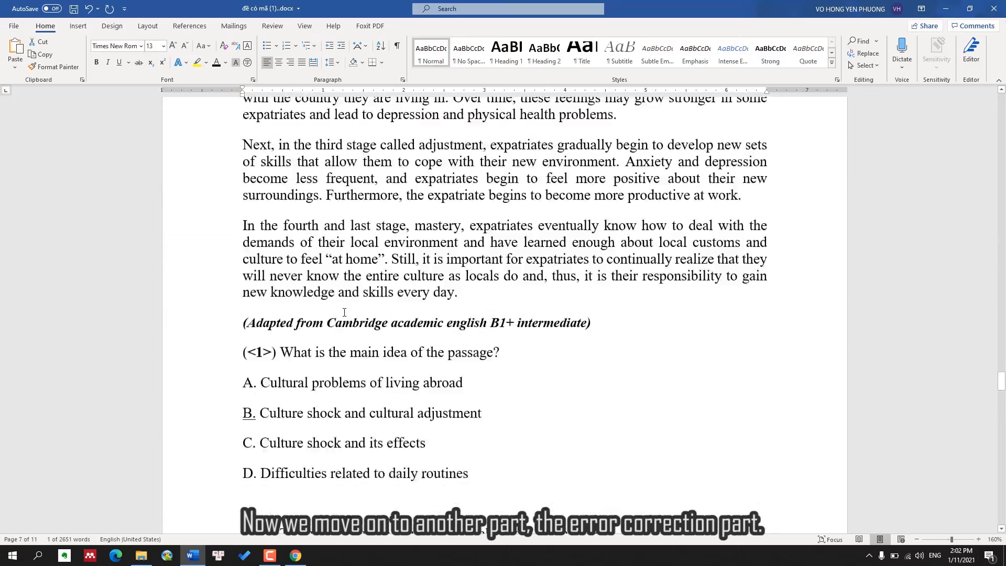
{"action": "scroll", "coordinate": [344, 312], "scroll_direction": "down", "scroll_amount": 20}
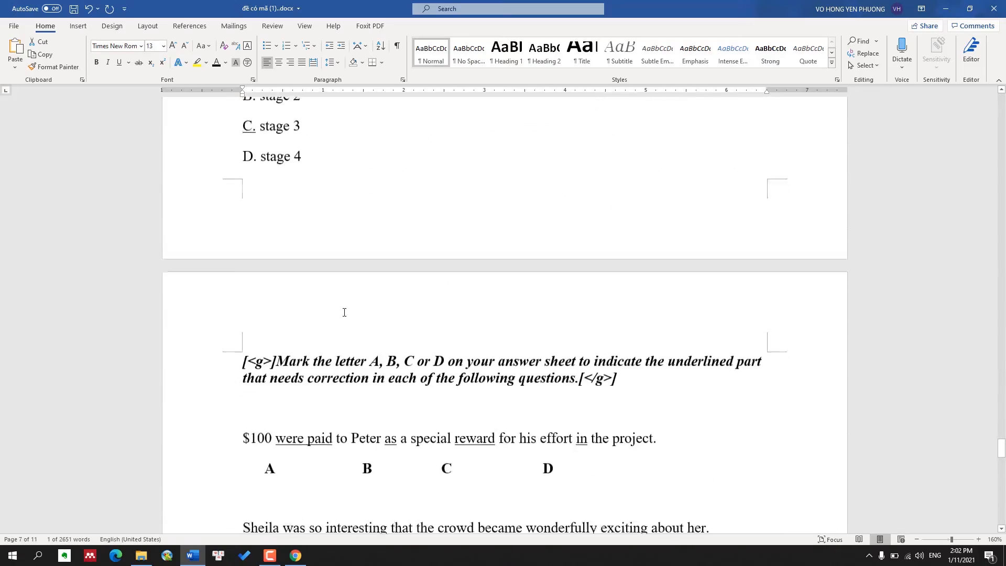
{"action": "scroll", "coordinate": [344, 313], "scroll_direction": "down", "scroll_amount": 3}
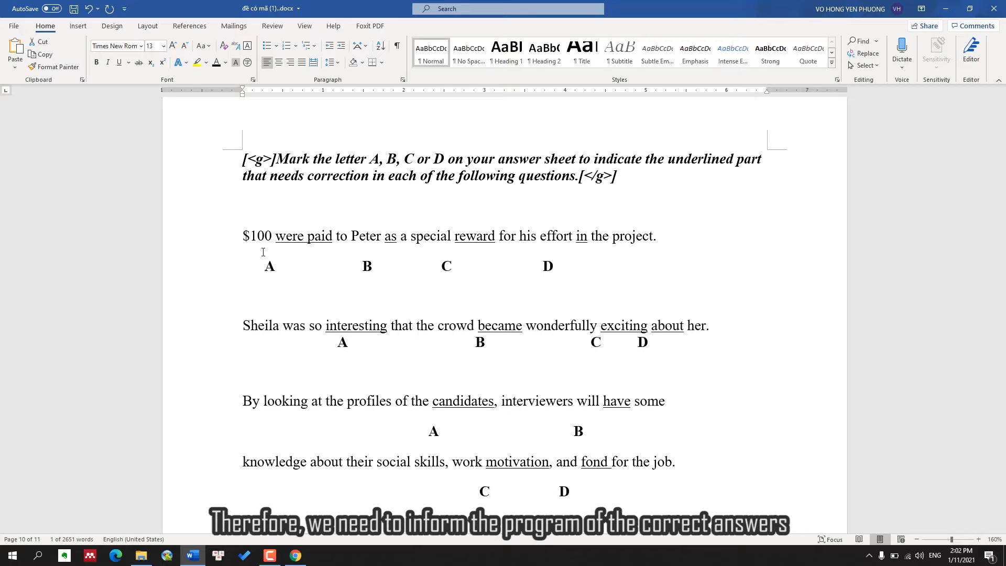
Insert the answer code [<o A=`X`>] on the empty line beneath the first error correction question
{"action": "left_click", "coordinate": [304, 289]}
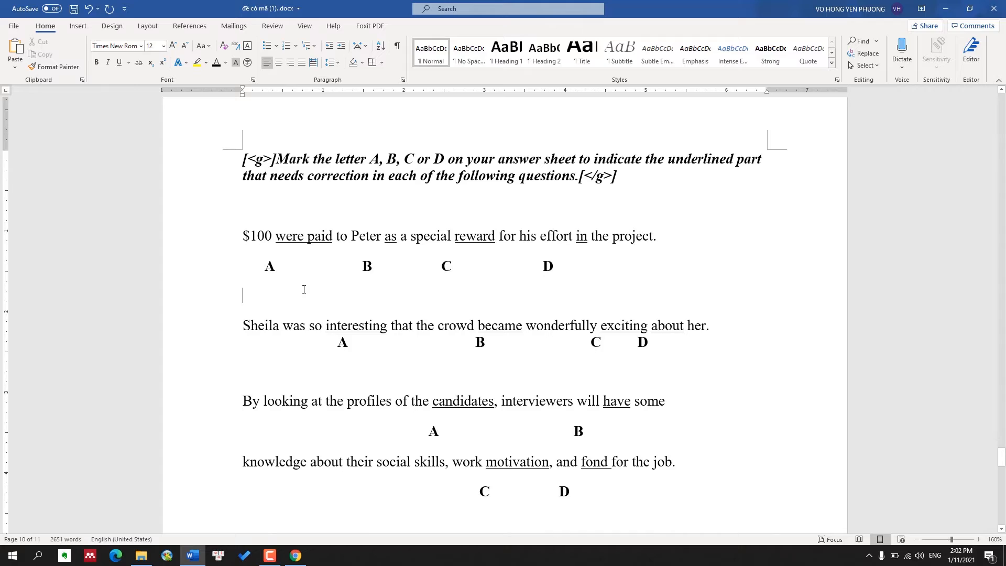
{"action": "type", "text": "[<o"}
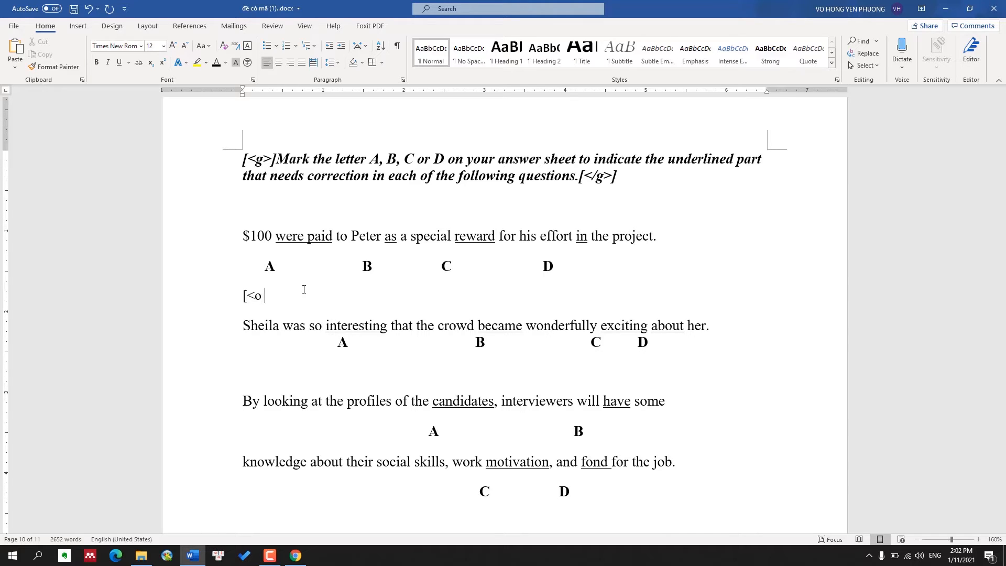
{"action": "type", "text": " A=`X`>]"}
{"action": "left_click", "coordinate": [217, 303]}
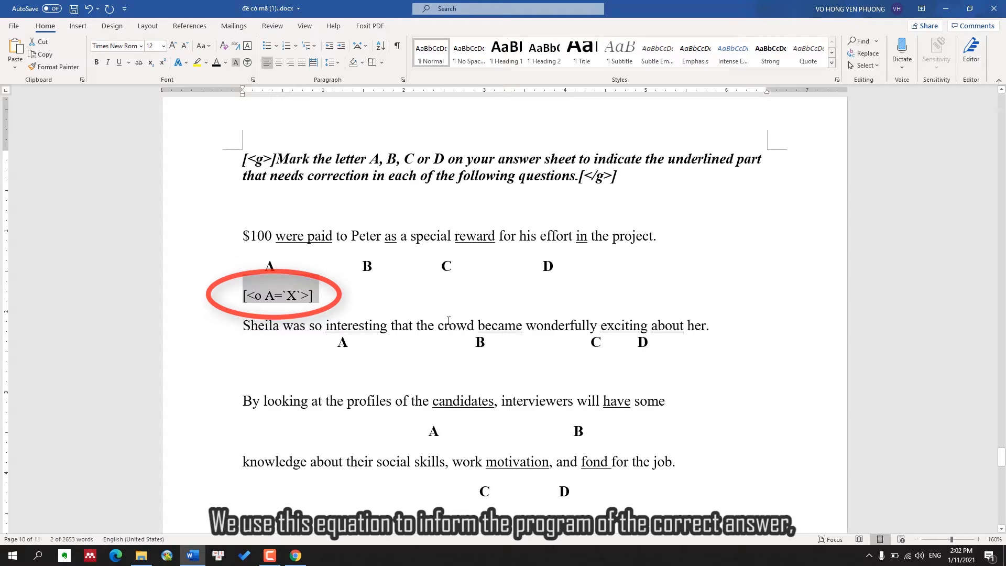
{"action": "left_click", "coordinate": [341, 324]}
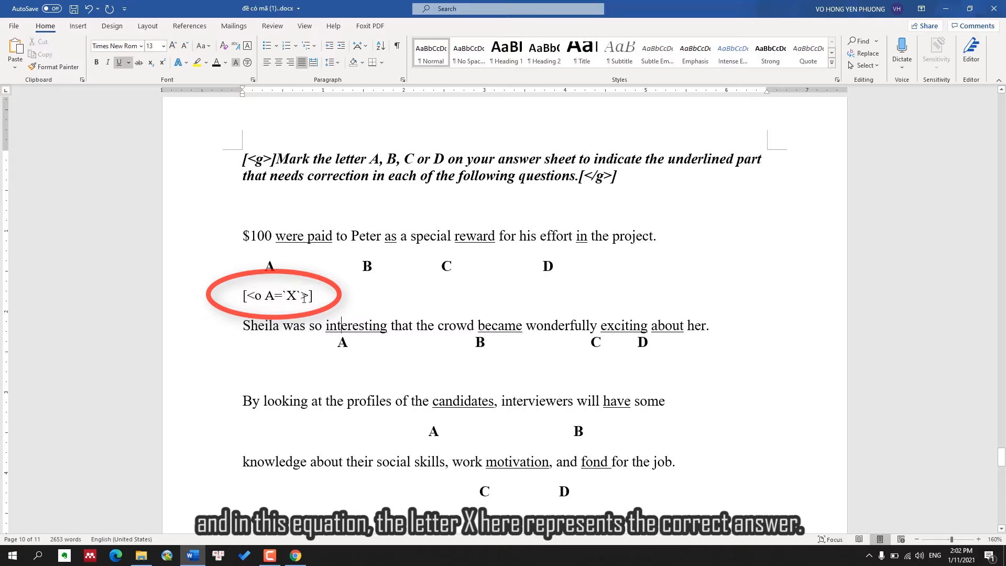
Replace the X in the first error correction question's answer code with A
{"action": "left_click", "coordinate": [294, 297]}
{"action": "double_click", "coordinate": [292, 296]}
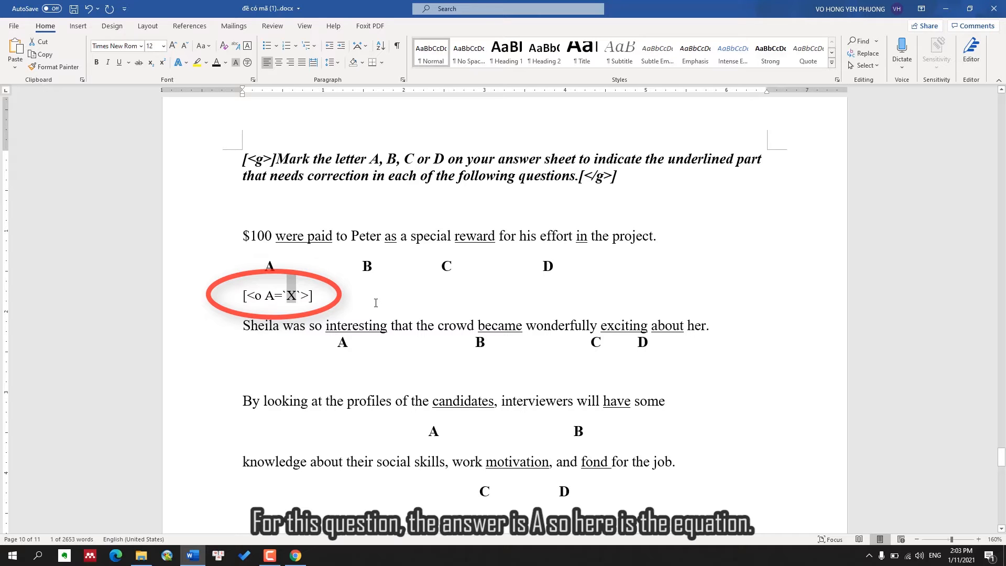
{"action": "type", "text": "A"}
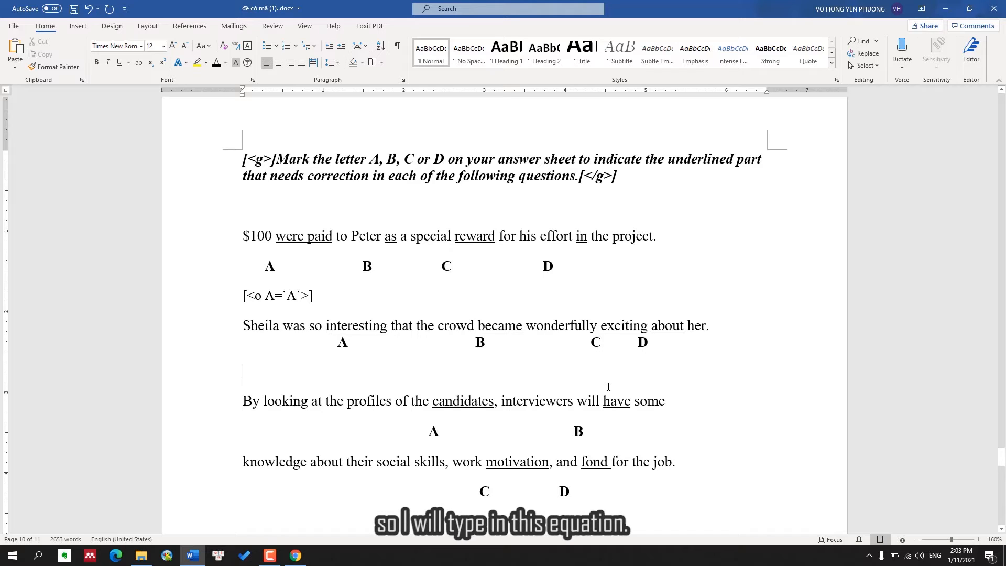
Insert the answer code [<o A=`C`>] on the empty line beneath the second error correction question
{"action": "type", "text": "["}
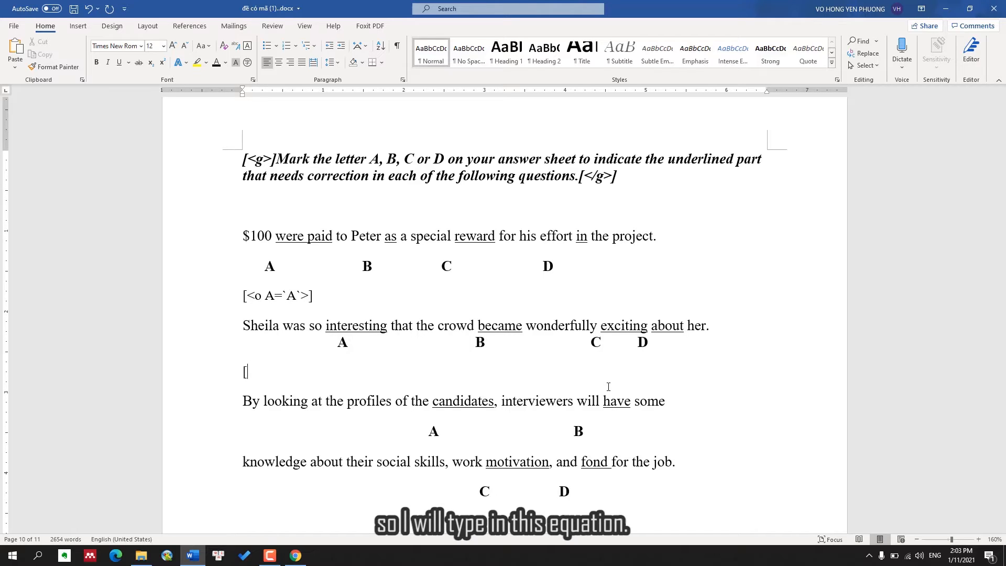
{"action": "type", "text": "<o A"}
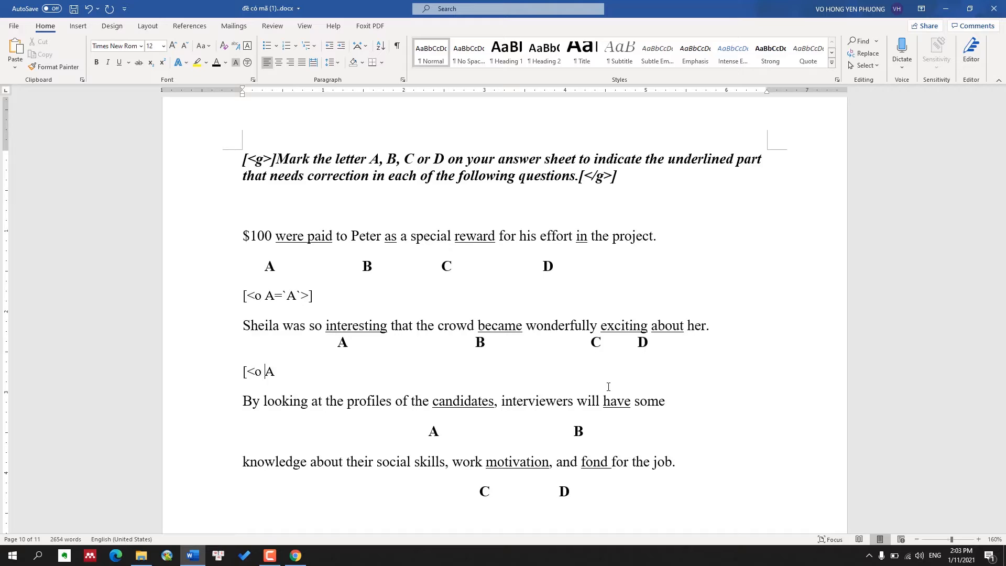
{"action": "type", "text": "=`C"}
{"action": "type", "text": "`"}
{"action": "type", "text": ">ư"}
{"action": "type", "text": "]"}
Insert the answer code [<o A=`D`>] on the empty line beneath the third error correction question
{"action": "scroll", "coordinate": [524, 398], "scroll_direction": "down", "scroll_amount": 4}
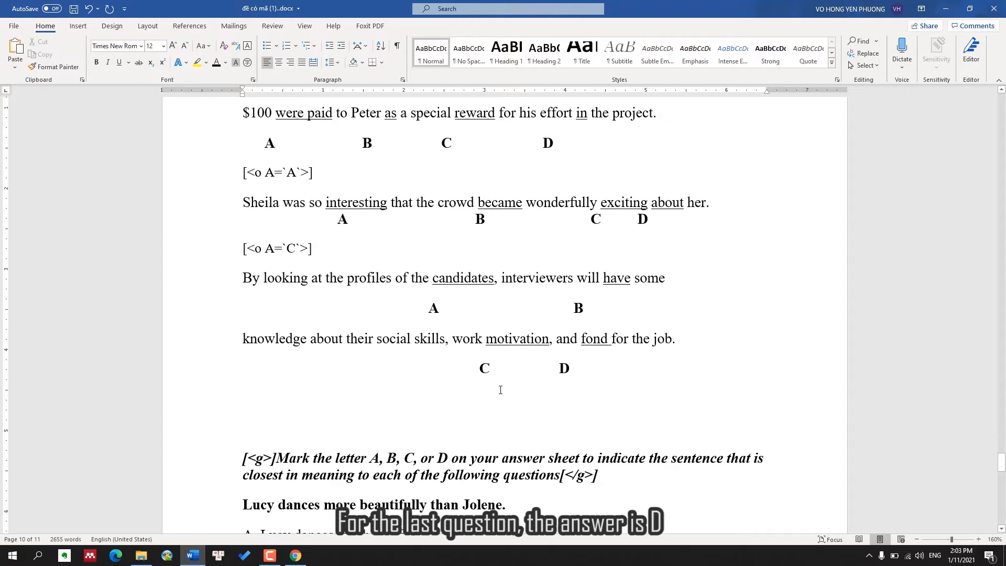
{"action": "left_click", "coordinate": [501, 390]}
{"action": "type", "text": "["}
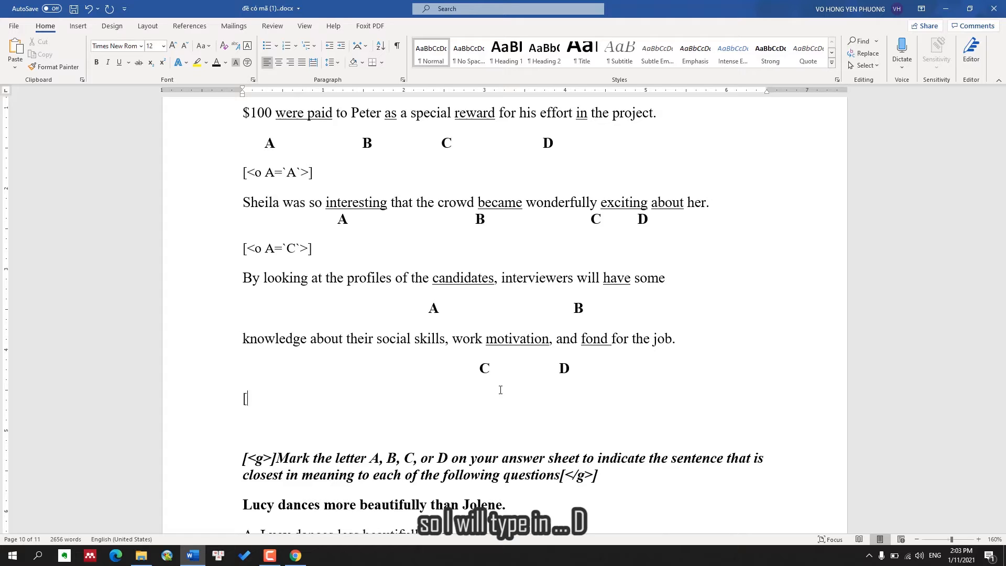
{"action": "type", "text": "<o "}
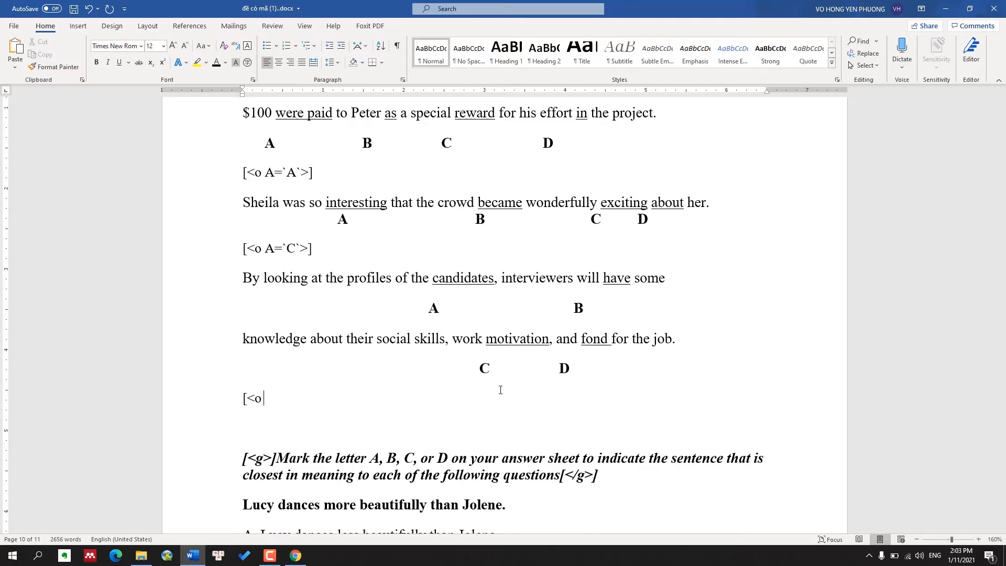
{"action": "type", "text": "A=`D`]"}
{"action": "key", "text": "BackSpace"}
{"action": "type", "text": ">u"}
{"action": "type", "text": "]"}
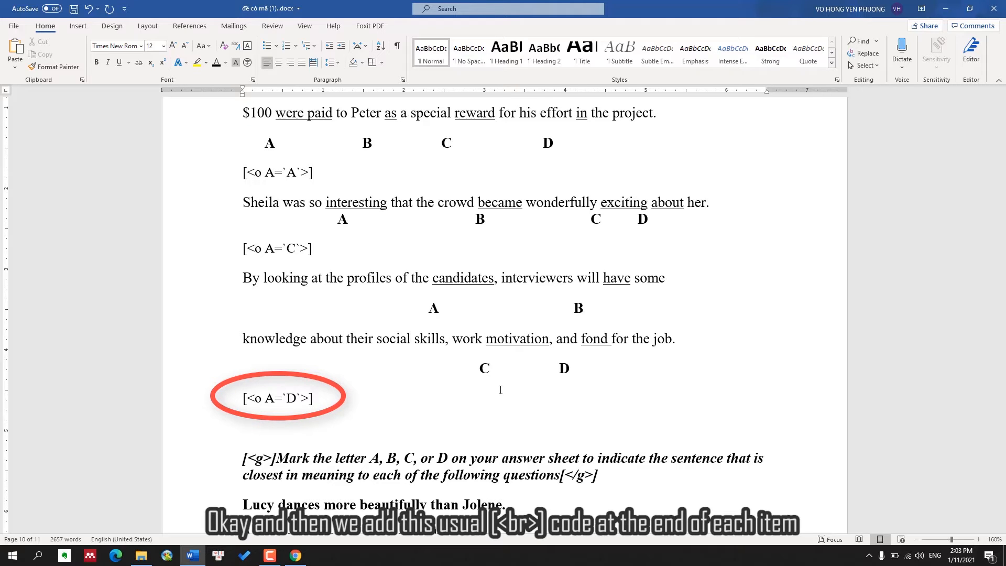
Add the code [<br>] on a new line below the first error correction question's answer code
{"action": "scroll", "coordinate": [501, 390], "scroll_direction": "up", "scroll_amount": 3}
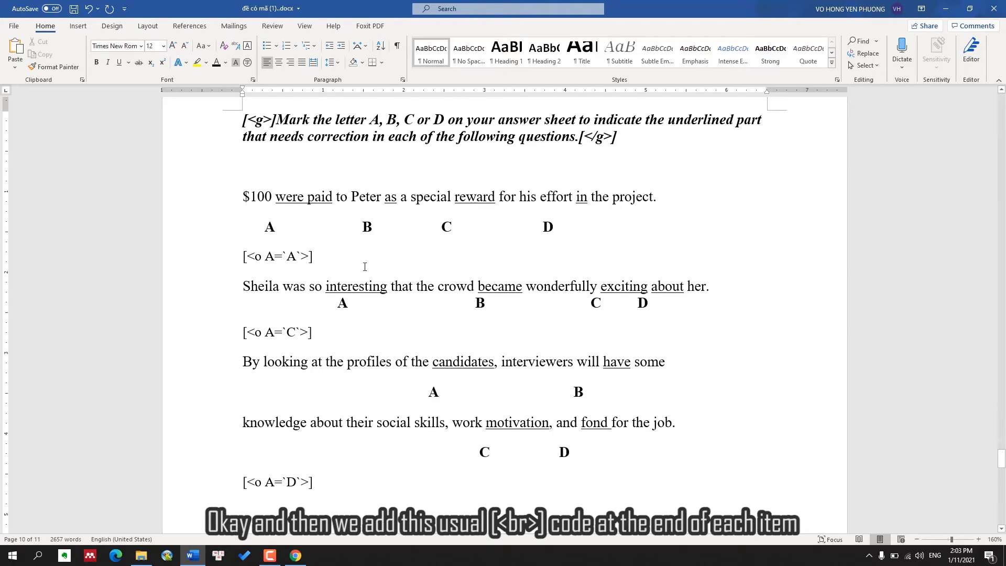
{"action": "left_click", "coordinate": [364, 264]}
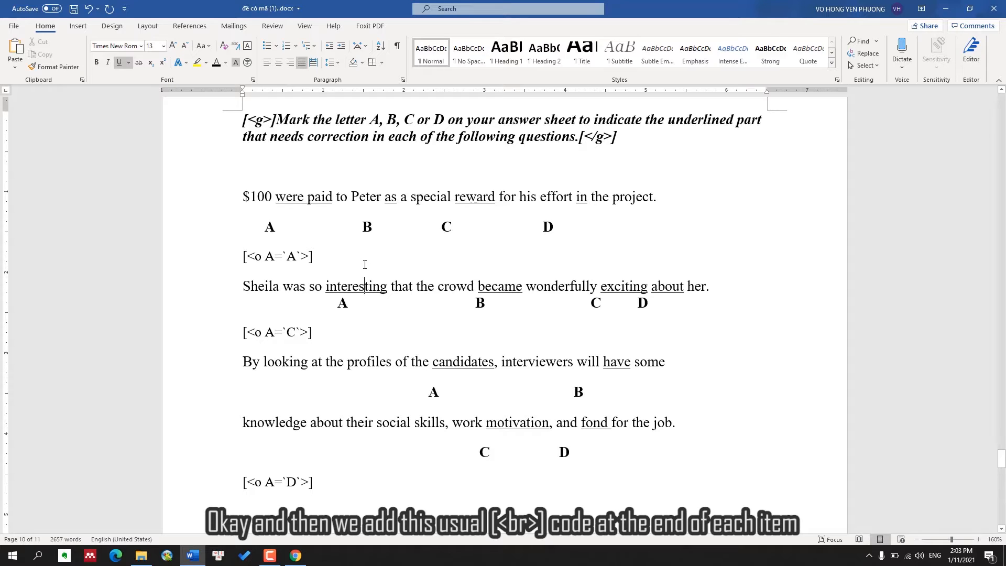
{"action": "left_click", "coordinate": [365, 264]}
{"action": "key", "text": "Return"}
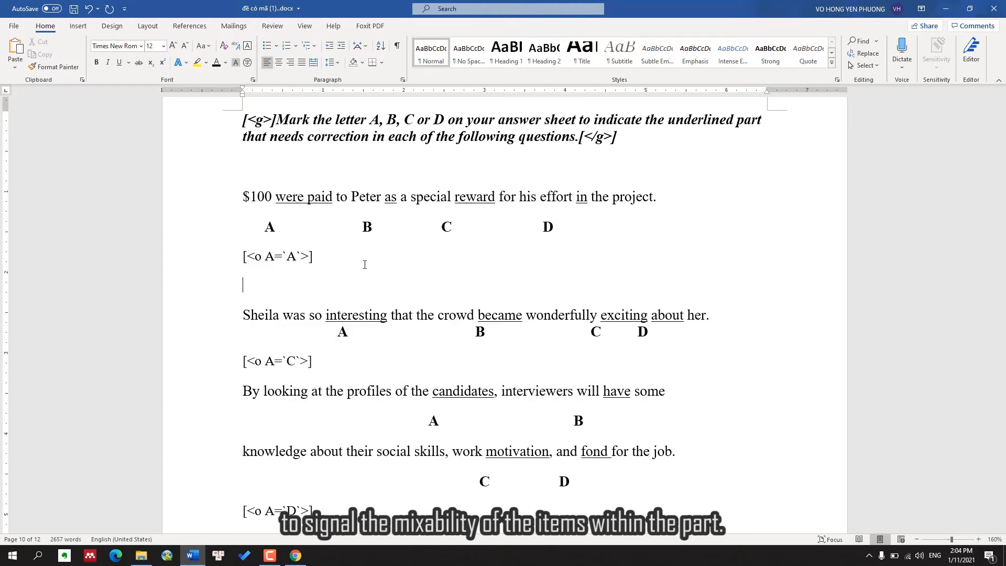
{"action": "type", "text": "[<br"}
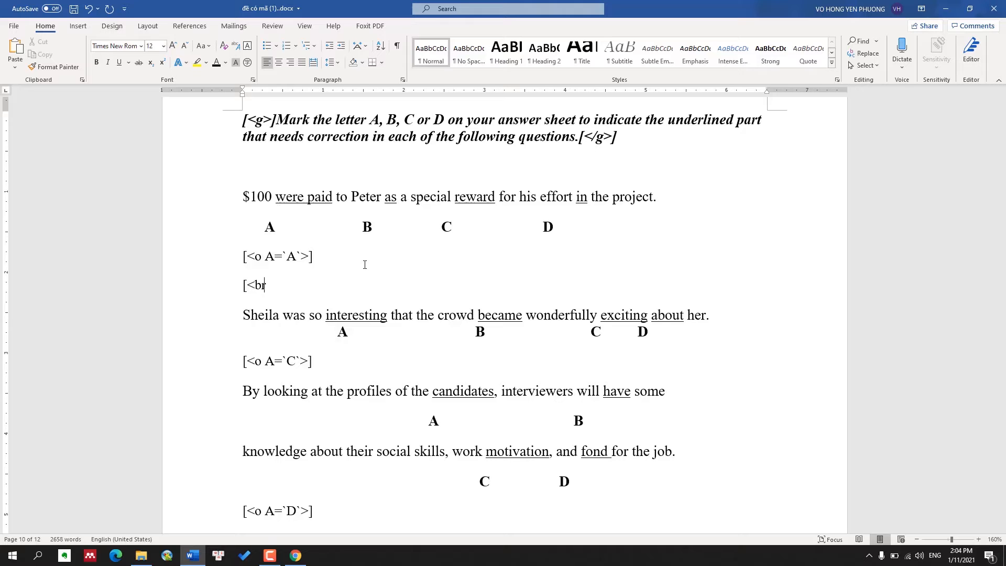
{"action": "type", "text": ">"}
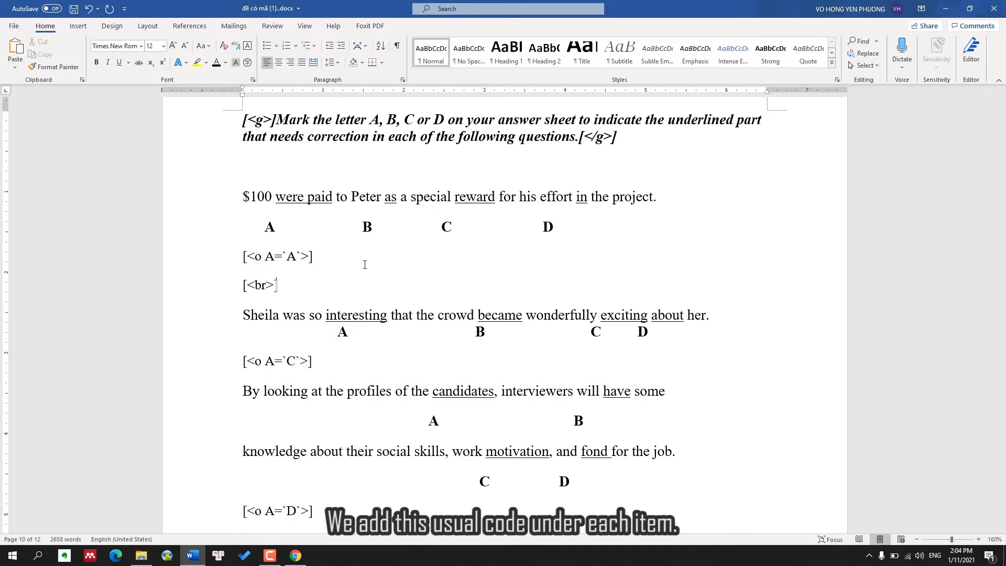
{"action": "type", "text": "]"}
Copy the [<br>] code onto new lines beneath the answer codes of the second and third error correction questions
{"action": "left_click", "coordinate": [203, 298]}
{"action": "key", "text": "ctrl+c"}
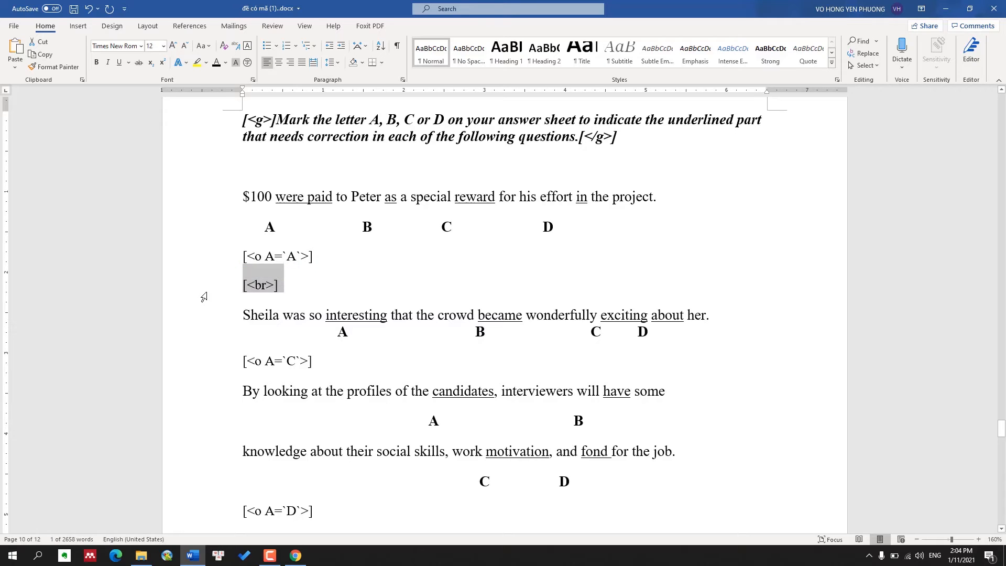
{"action": "scroll", "coordinate": [202, 296], "scroll_direction": "down", "scroll_amount": 2}
{"action": "left_click", "coordinate": [243, 334]}
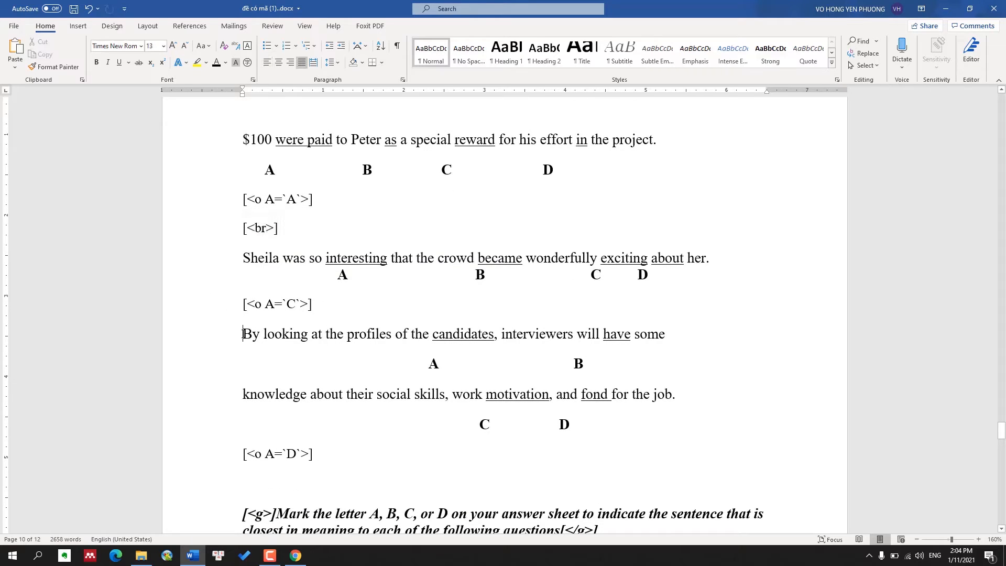
{"action": "key", "text": "Return"}
{"action": "key", "text": "Up"}
{"action": "key", "text": "ctrl+v"}
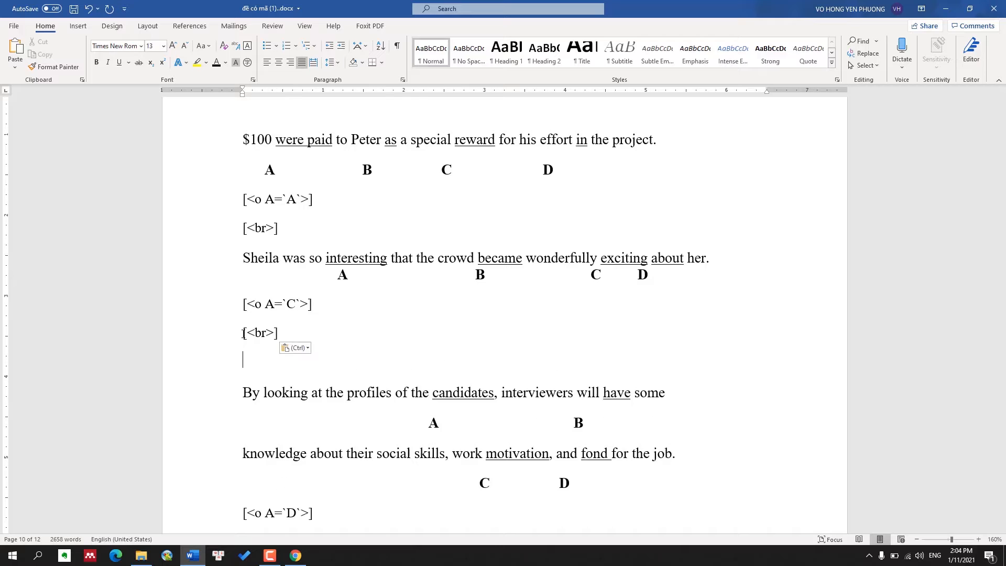
{"action": "key", "text": "BackSpace"}
{"action": "scroll", "coordinate": [262, 346], "scroll_direction": "down", "scroll_amount": 5}
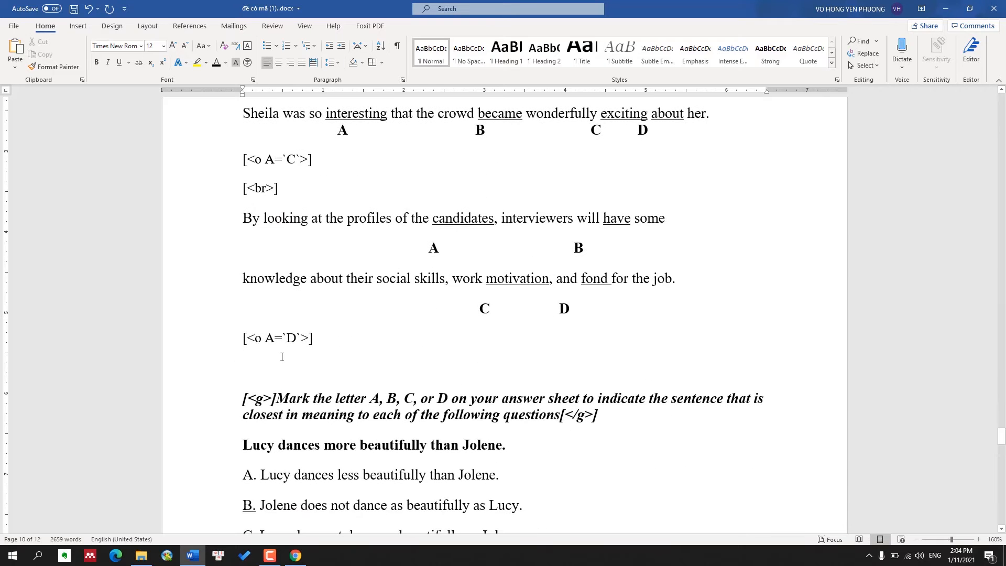
{"action": "key", "text": "ctrl+v"}
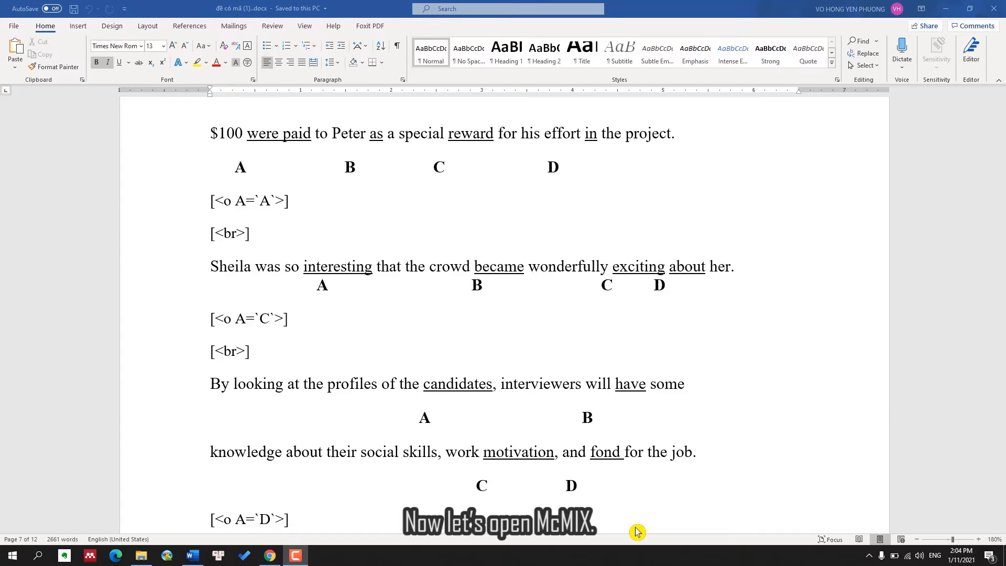
Close the Word document, minimize the Downloads folder window, and open McMIX
{"action": "left_click", "coordinate": [994, 16]}
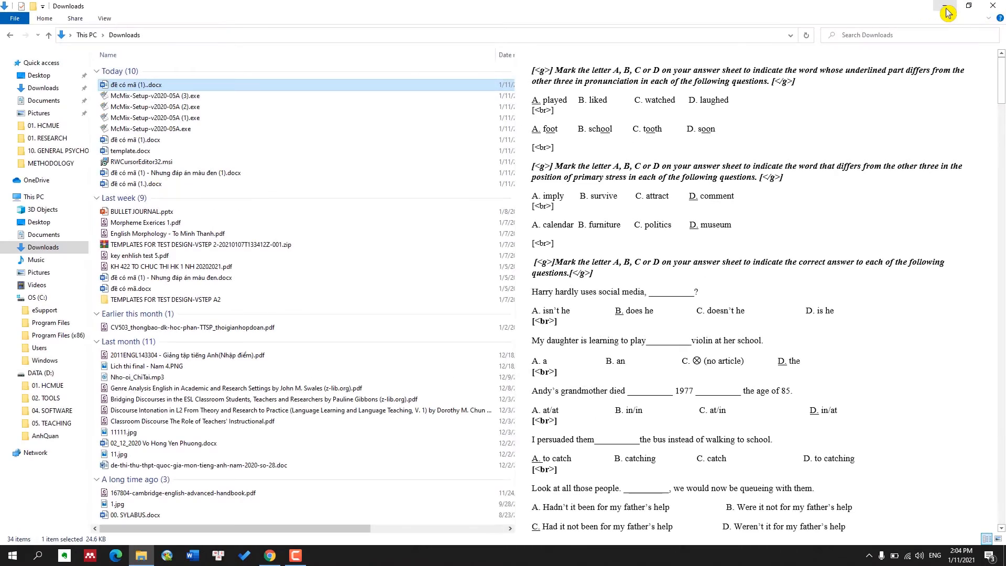
{"action": "left_click", "coordinate": [949, 14]}
{"action": "left_click", "coordinate": [24, 447]}
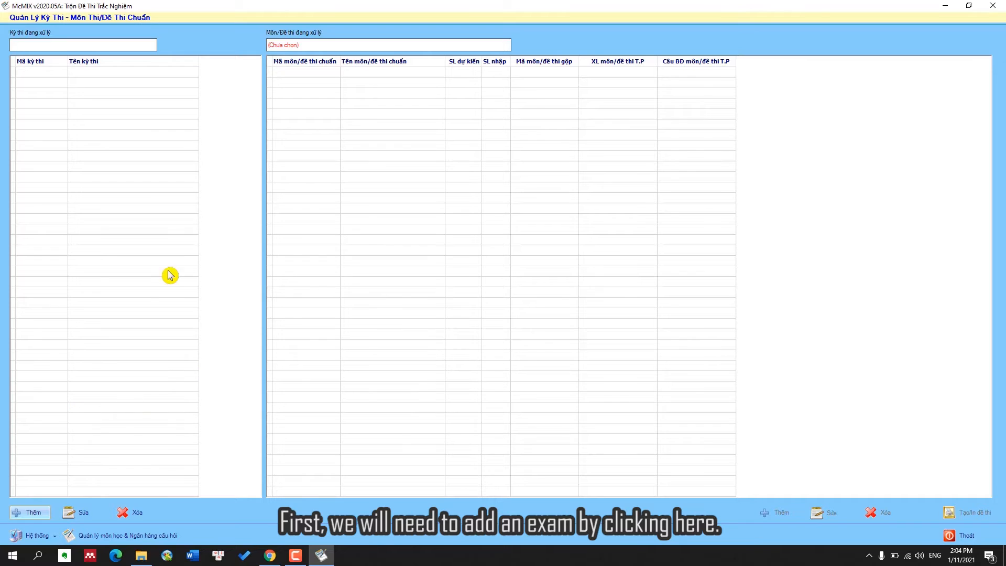
Add an exam with code 124 and name THPTQG 2021, and save it
{"action": "left_click", "coordinate": [29, 517]}
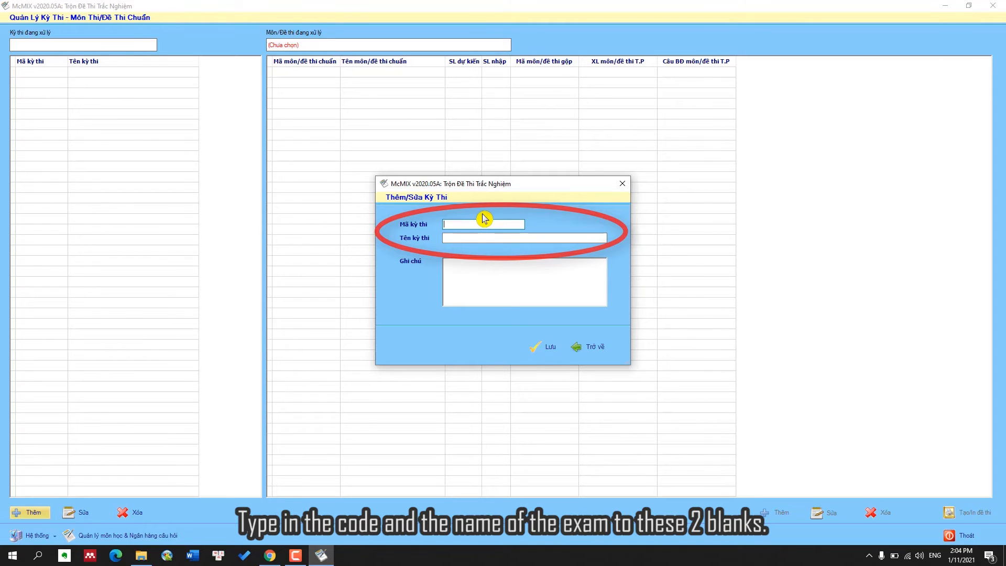
{"action": "type", "text": "3546"}
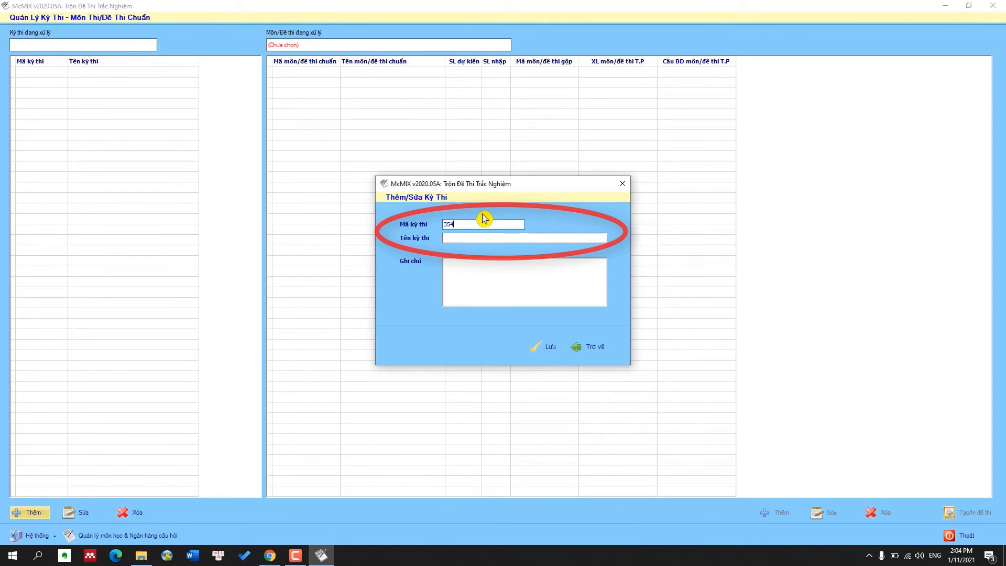
{"action": "key", "text": "Tab"}
{"action": "type", "text": "TH"}
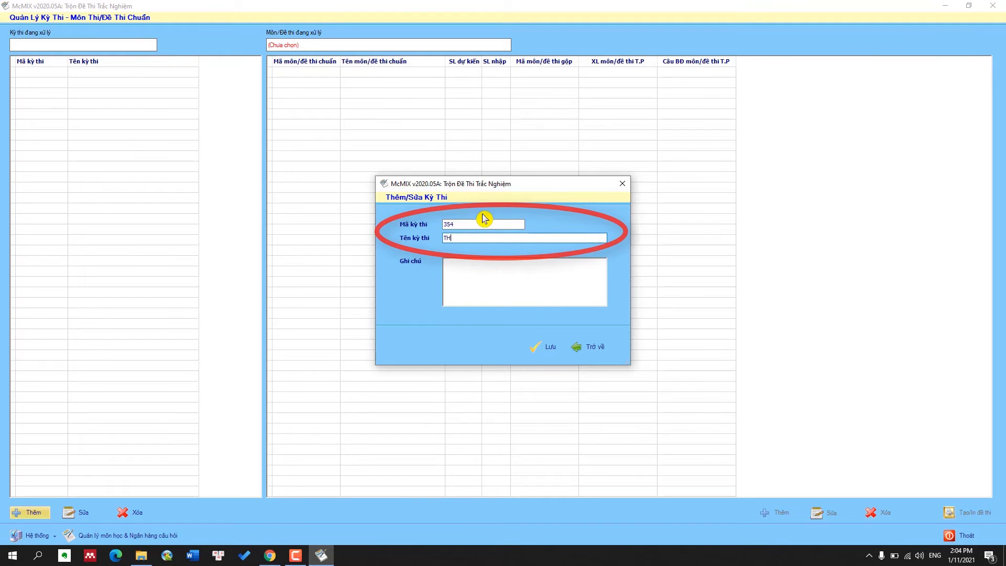
{"action": "type", "text": "PTQG 2021"}
{"action": "left_click", "coordinate": [469, 226]}
{"action": "key", "text": "BackSpace"}
{"action": "key", "text": "BackSpace"}
{"action": "key", "text": "BackSpace"}
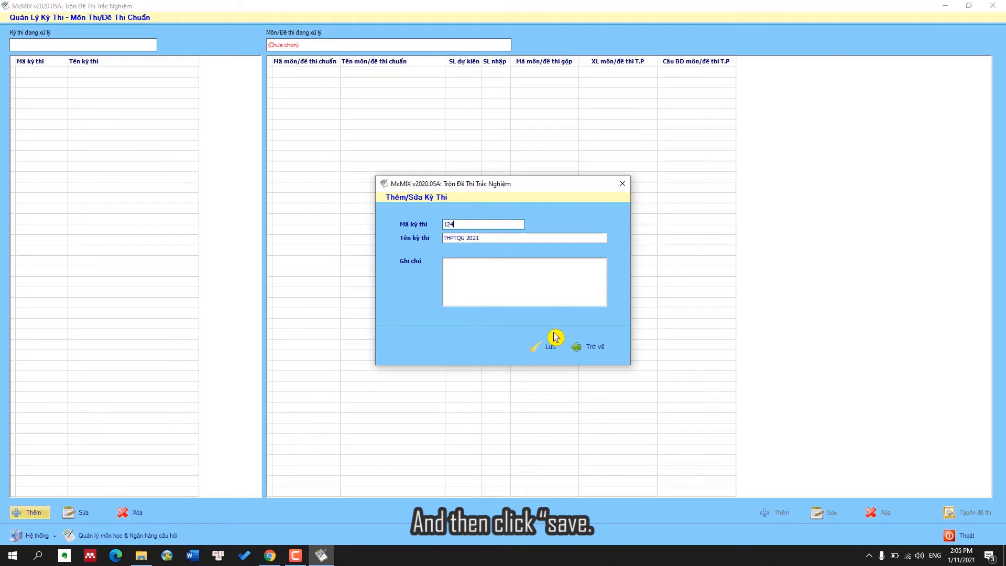
{"action": "left_click", "coordinate": [548, 354]}
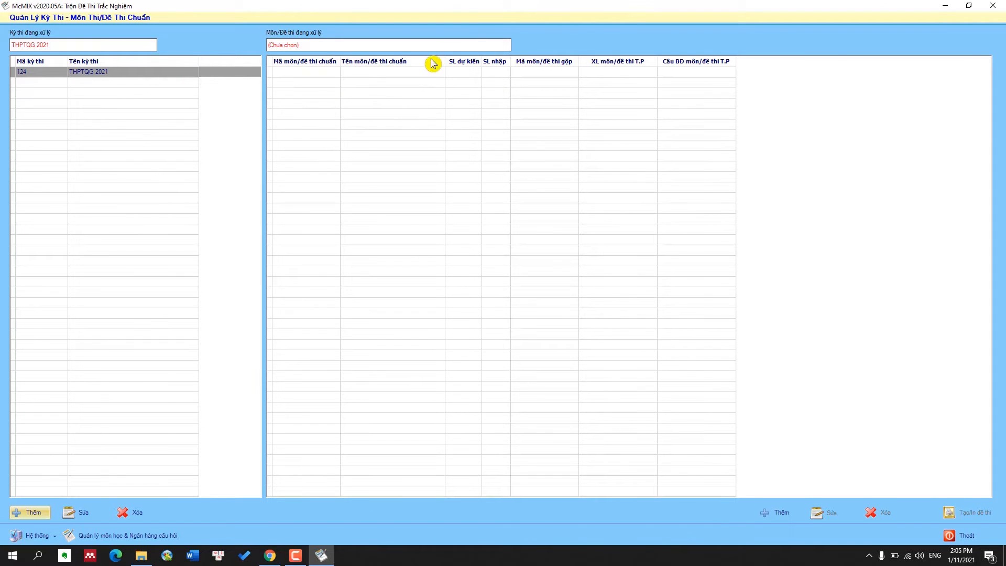
Start a new standard test for the THPTQG 2021 exam with code 124 and name TIẾNG ANH
{"action": "left_click", "coordinate": [786, 511]}
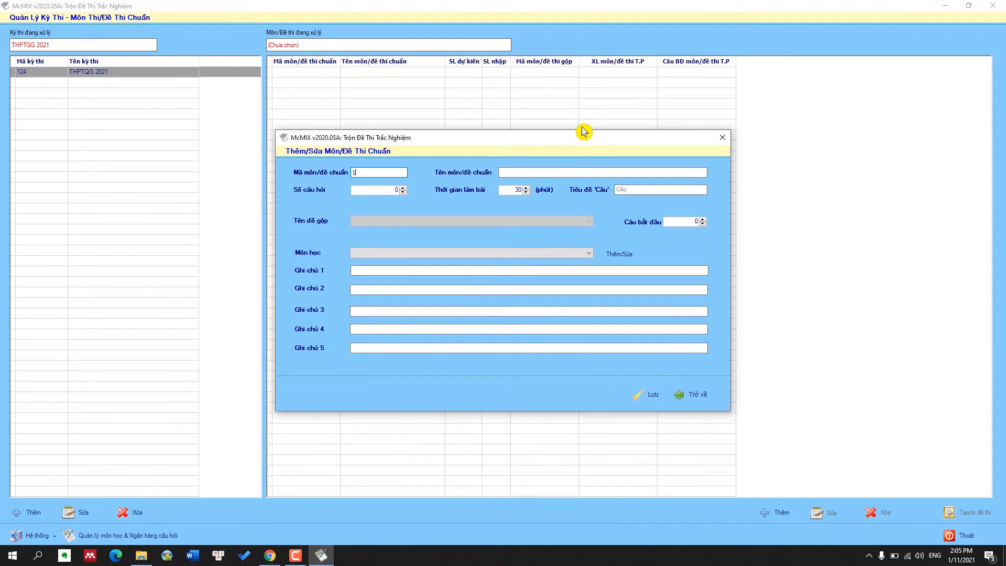
{"action": "type", "text": "24"}
{"action": "key", "text": "Tab"}
{"action": "type", "text": "TIÊ"}
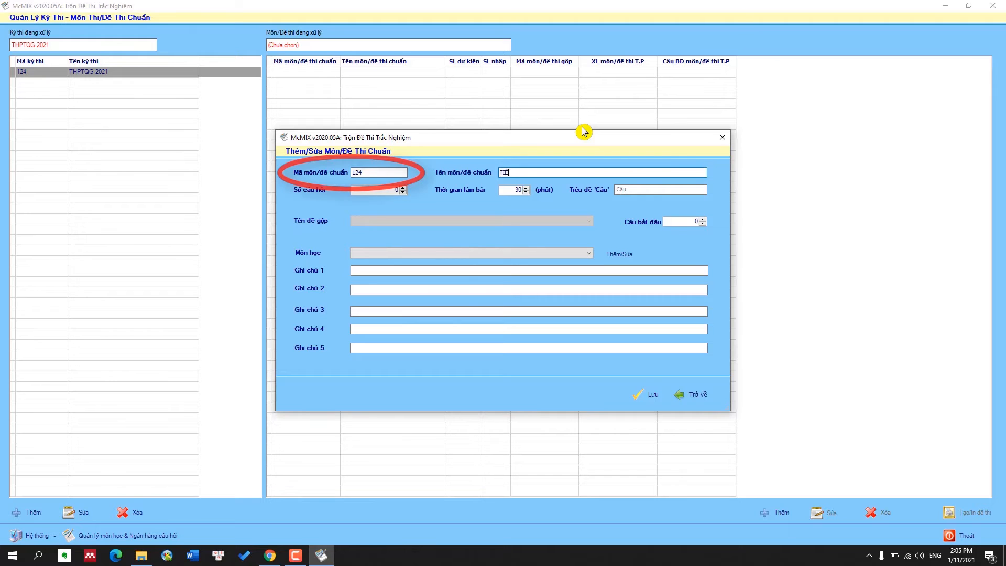
{"action": "type", "text": "NGS ANH"}
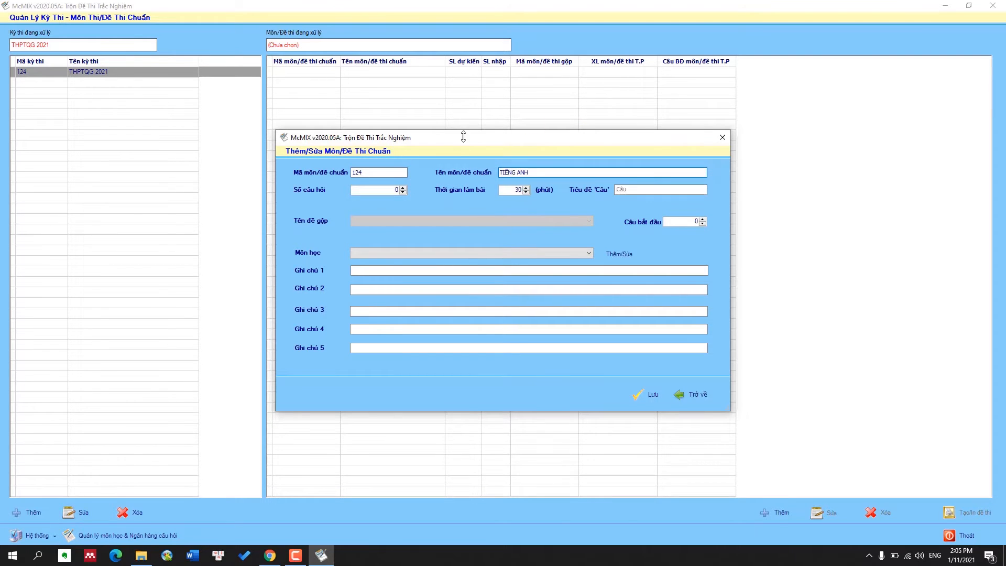
Set the test's number of questions to 50 and its duration to 60 minutes
{"action": "left_click", "coordinate": [387, 187]}
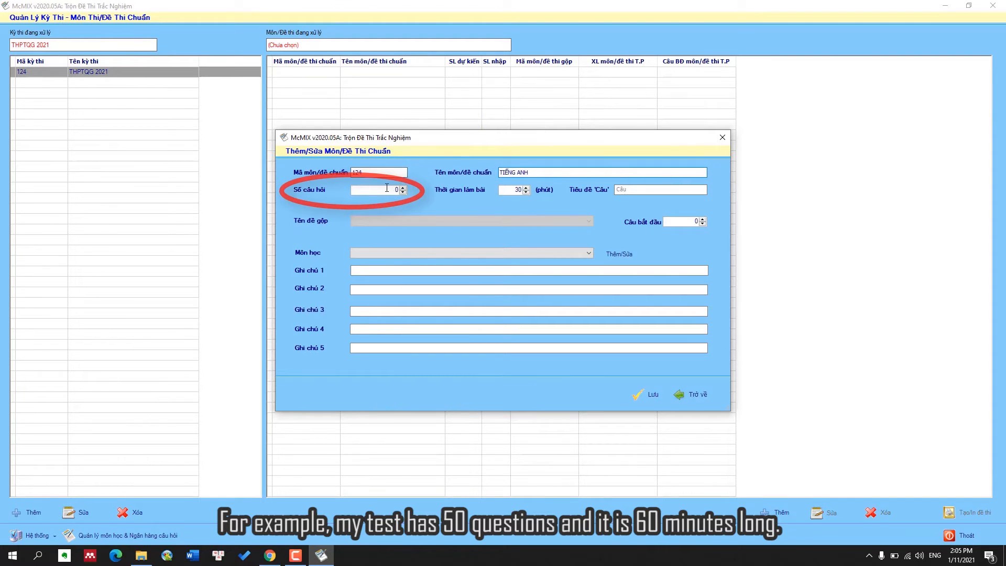
{"action": "type", "text": "5"}
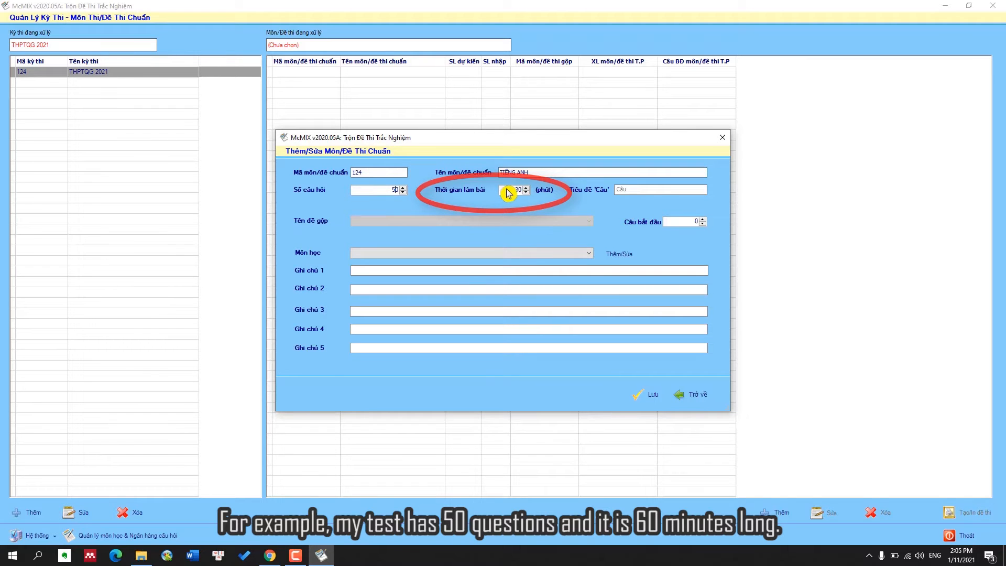
{"action": "left_click", "coordinate": [517, 190]}
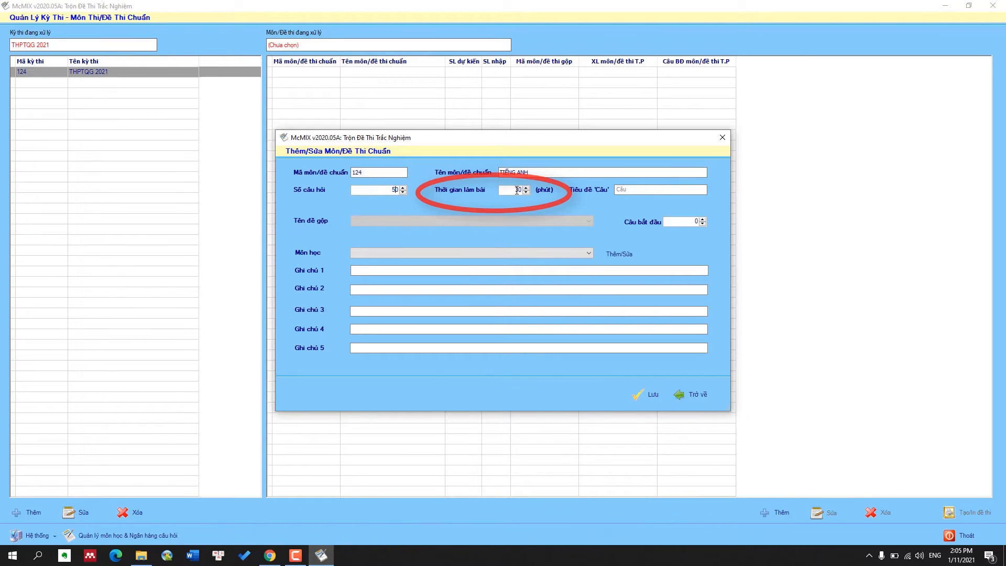
{"action": "type", "text": "6"}
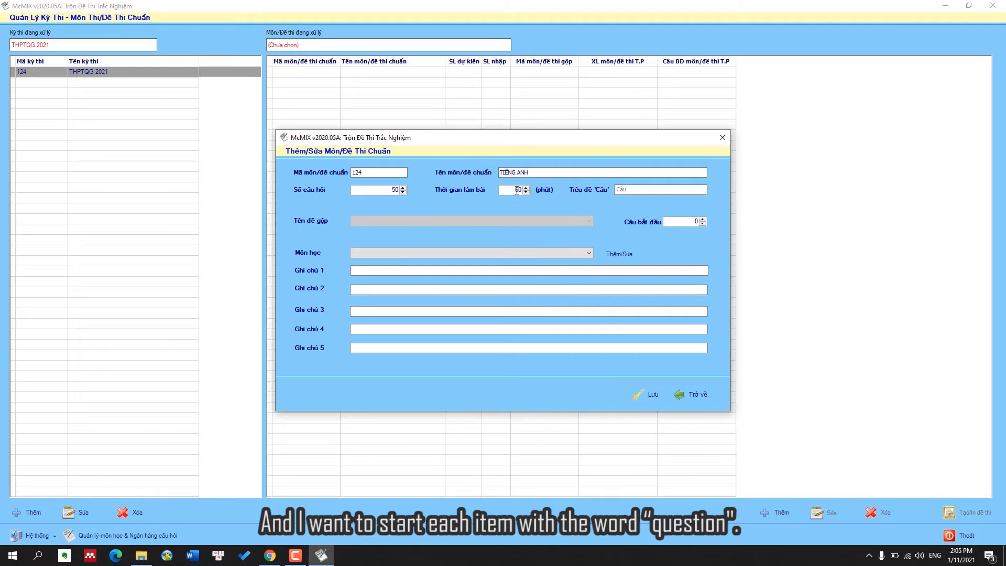
Set the item heading to Question and the starting question number to 1, and save the test
{"action": "left_click", "coordinate": [651, 187]}
{"action": "type", "text": "Ques"}
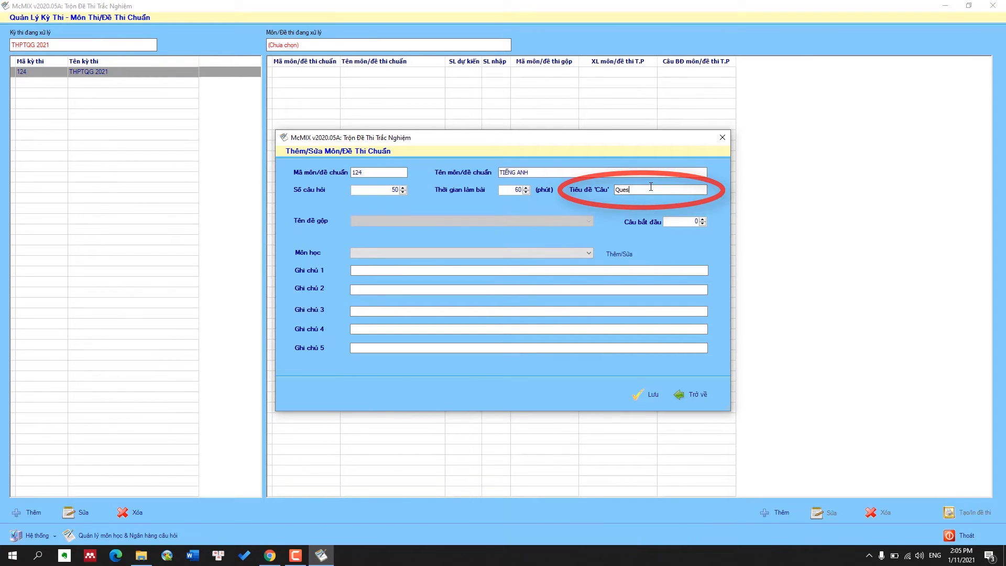
{"action": "type", "text": "tion"}
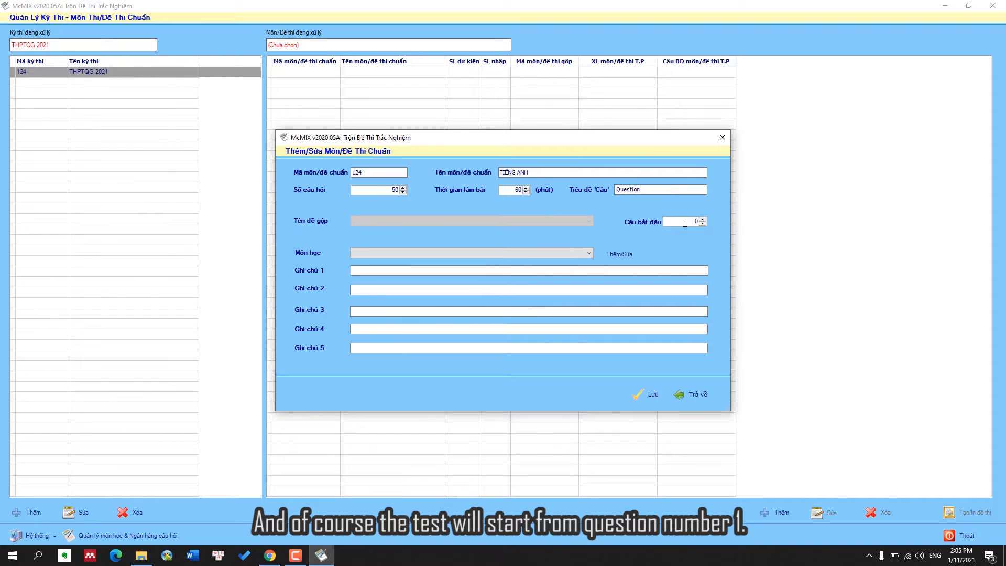
{"action": "left_click", "coordinate": [685, 223]}
{"action": "key", "text": "BackSpace"}
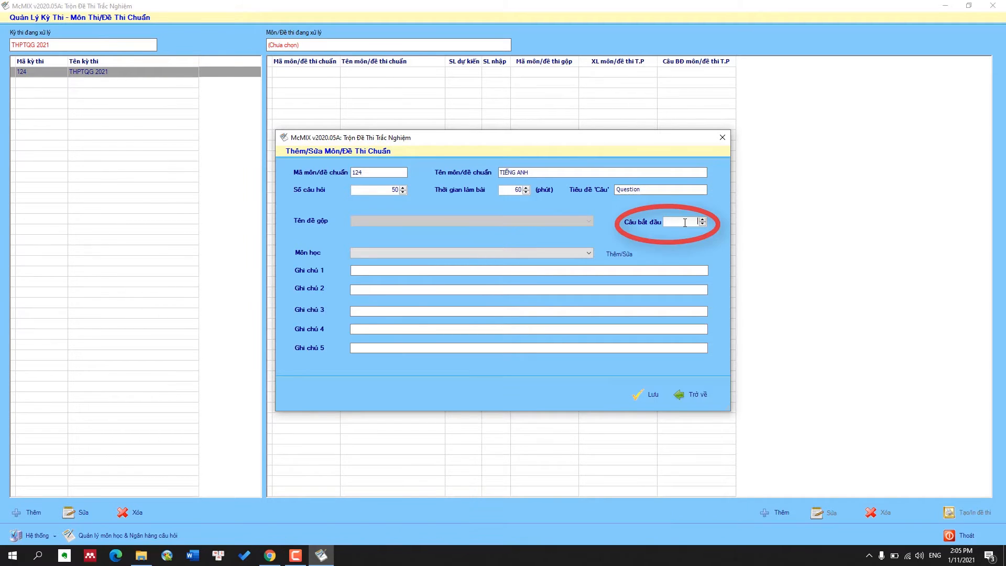
{"action": "left_click", "coordinate": [658, 398]}
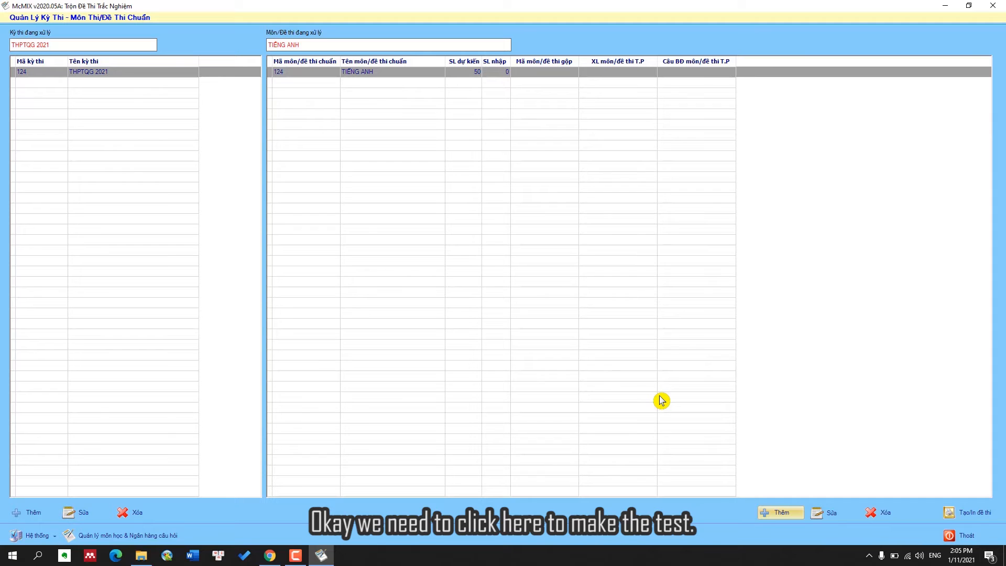
Open the TIẾNG ANH test and set its page format to exam date 21/01/2021 and start hour 7, saving the settings
{"action": "left_click", "coordinate": [973, 518]}
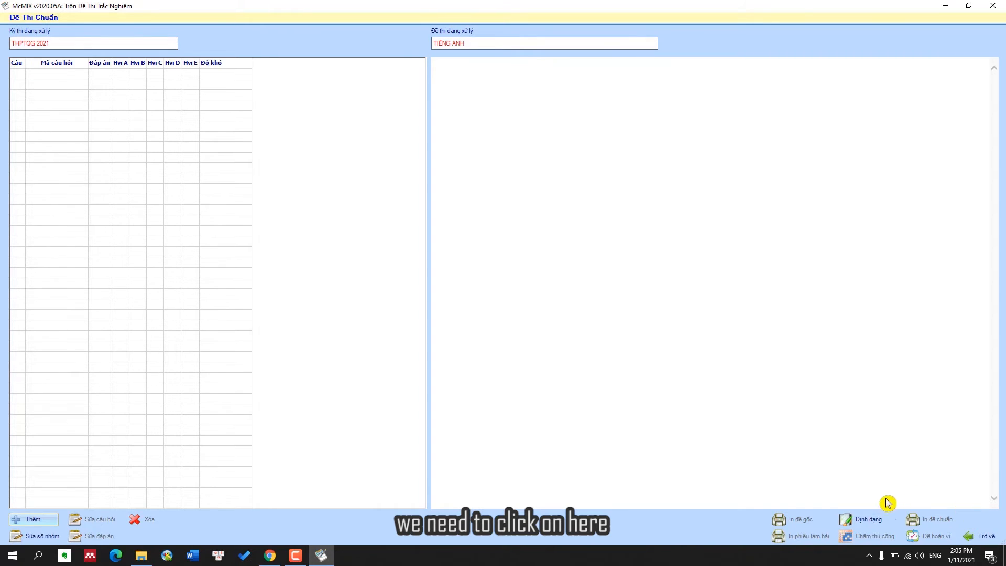
{"action": "left_click", "coordinate": [863, 519]}
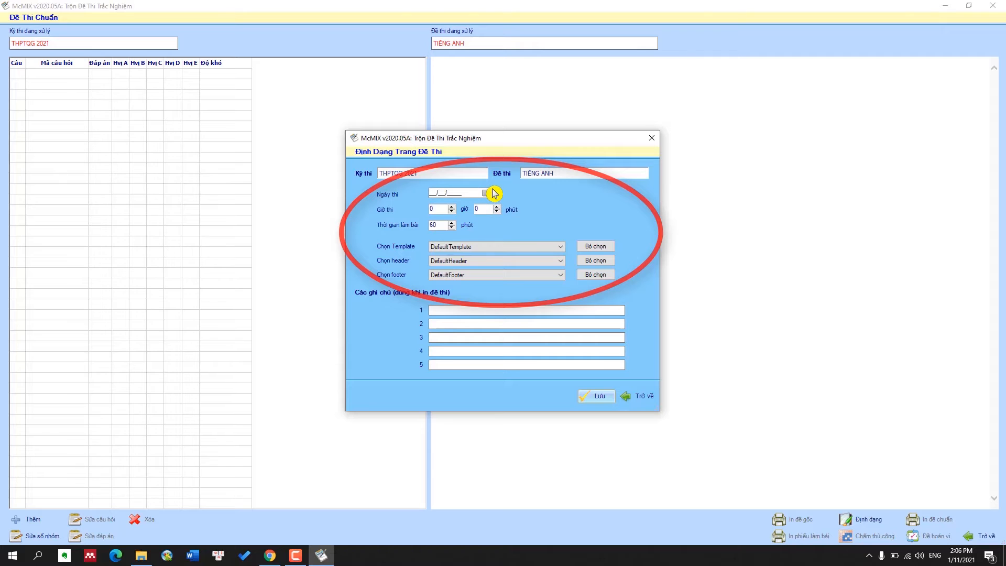
{"action": "left_click", "coordinate": [492, 193]}
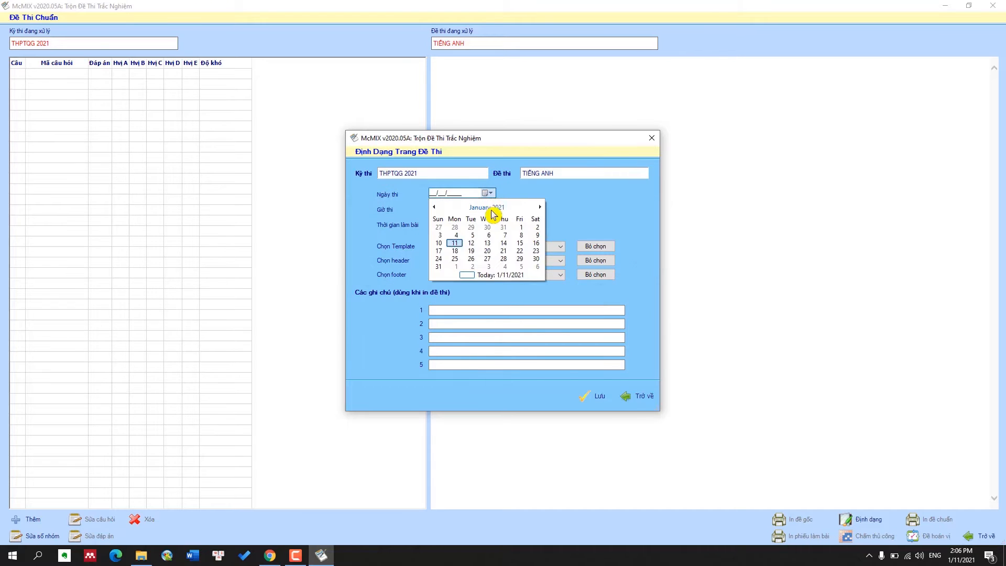
{"action": "left_click", "coordinate": [508, 251]}
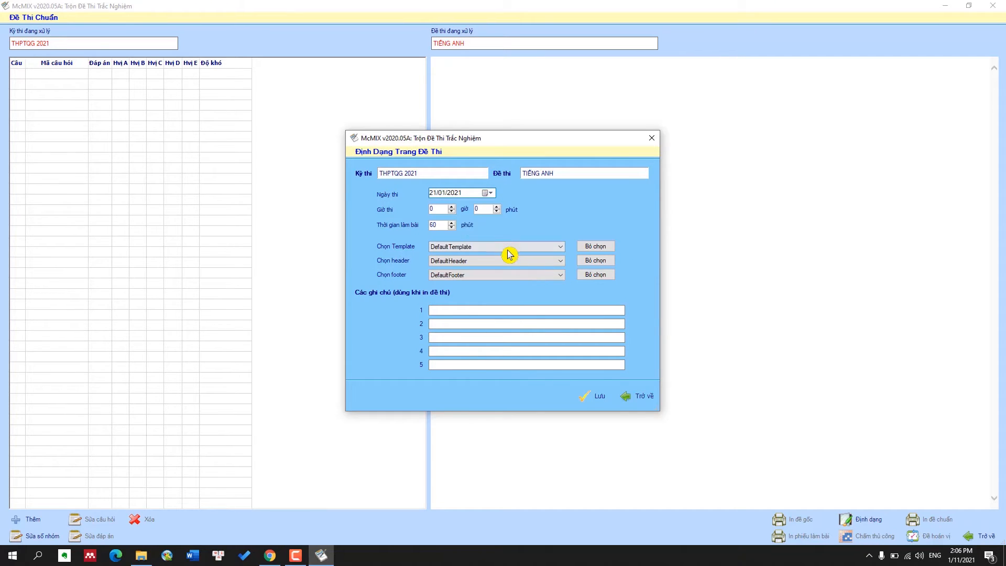
{"action": "left_click", "coordinate": [441, 211]}
{"action": "type", "text": "7"}
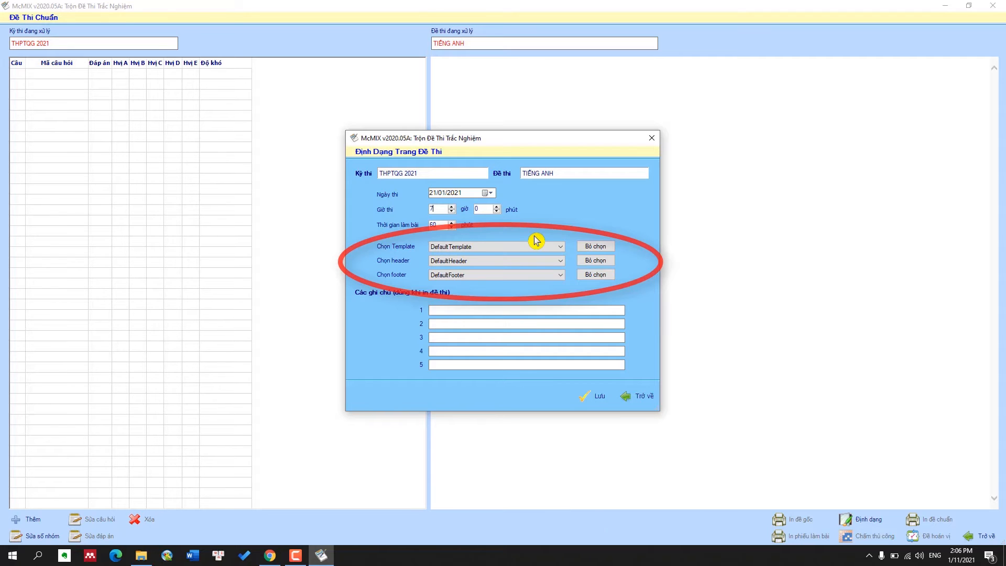
{"action": "left_click", "coordinate": [603, 400]}
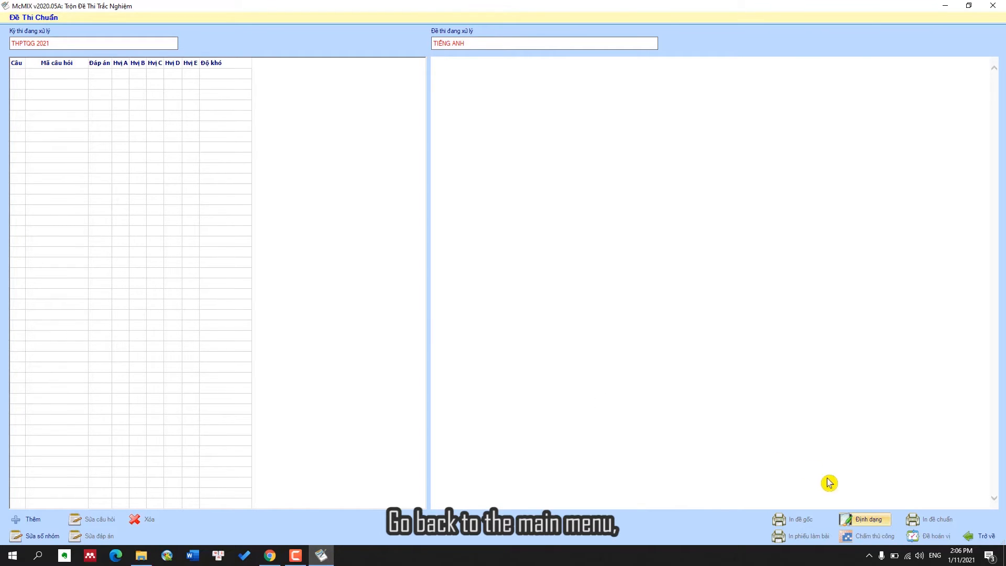
Return to the exam management screen and open the system's print page format settings to view the header and footer lists
{"action": "left_click", "coordinate": [985, 536]}
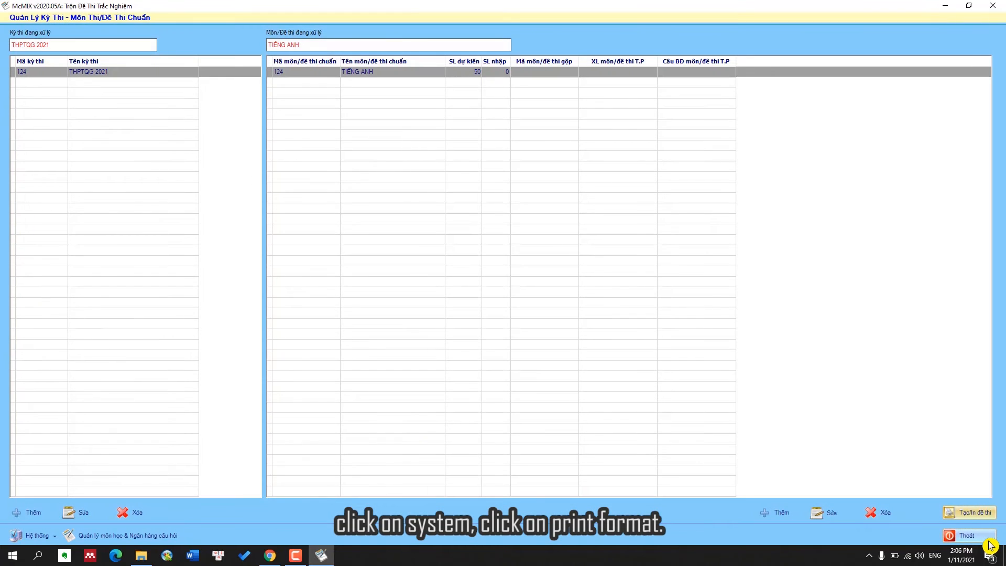
{"action": "left_click", "coordinate": [47, 537]}
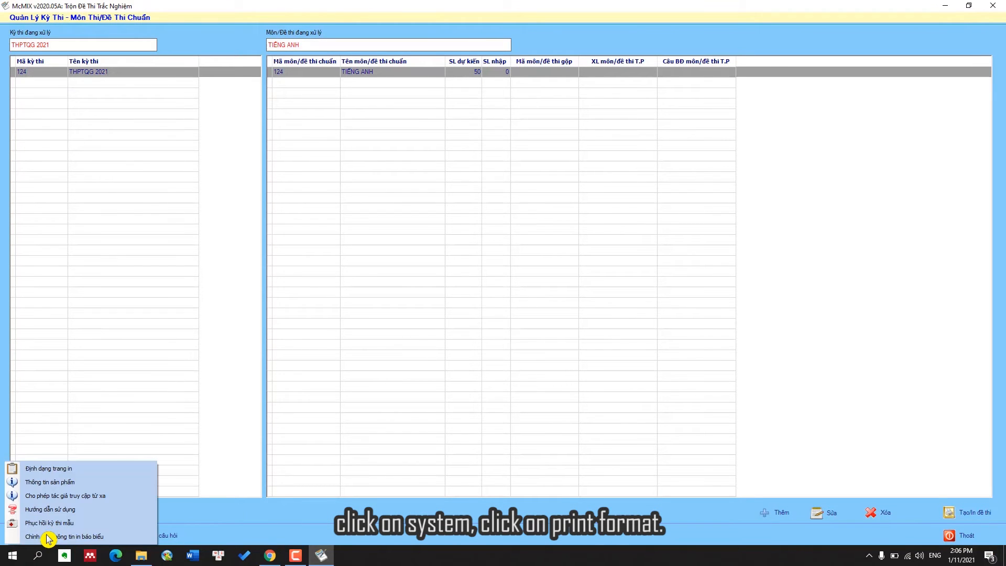
{"action": "left_click", "coordinate": [96, 472]}
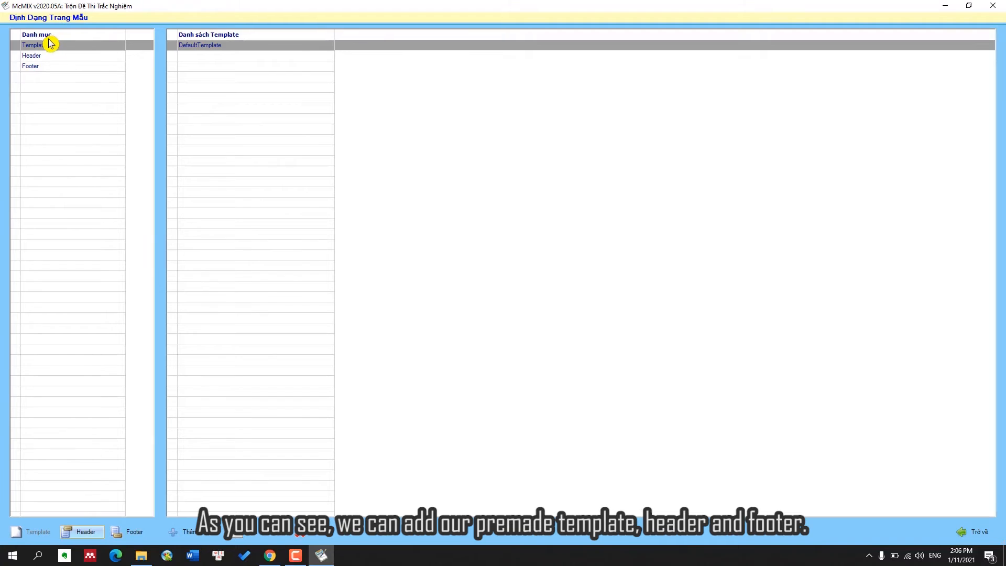
{"action": "left_click", "coordinate": [56, 55]}
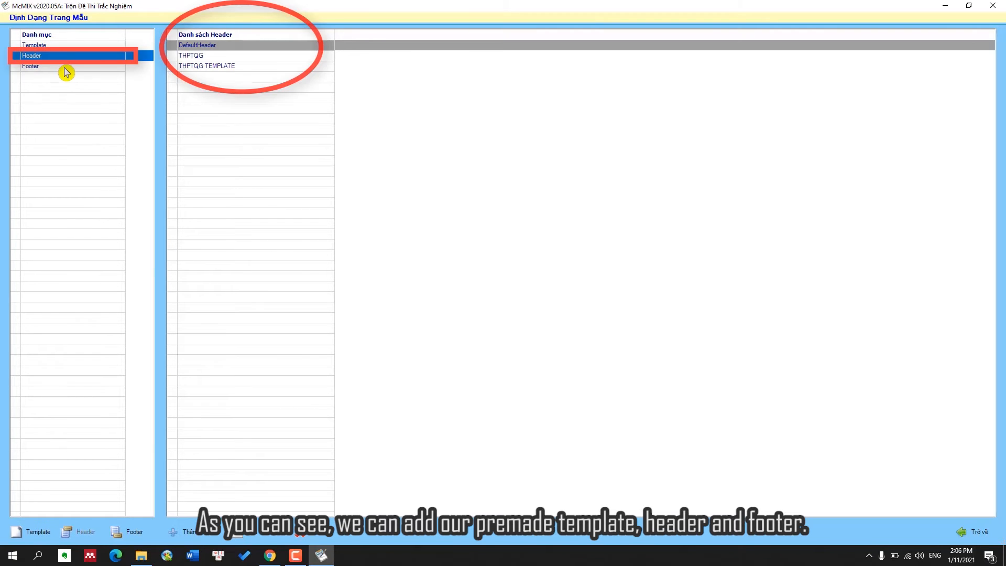
{"action": "left_click", "coordinate": [65, 67]}
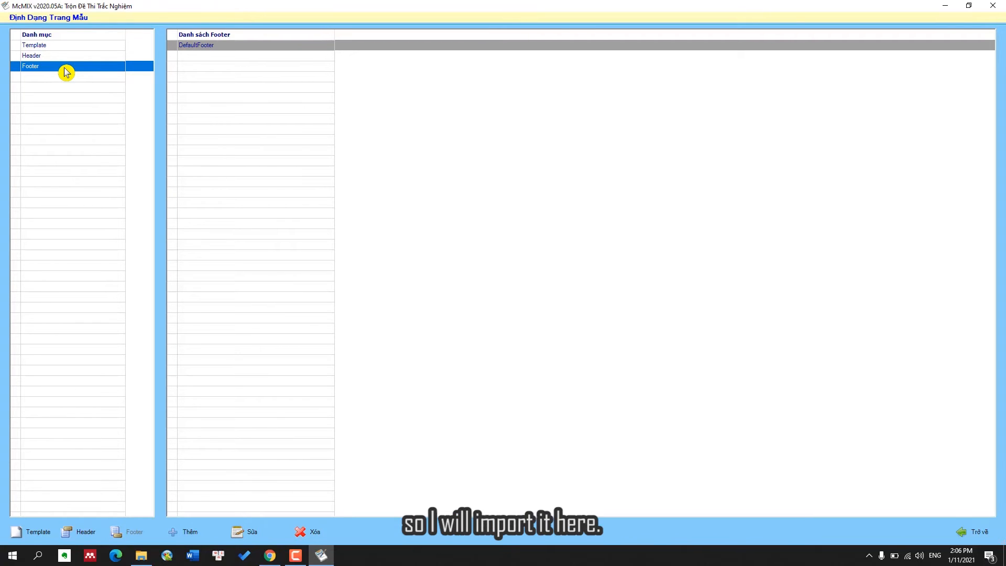
Add a new entry to the header list and import template.docx from Downloads as its content
{"action": "left_click", "coordinate": [90, 48]}
{"action": "left_click", "coordinate": [92, 57]}
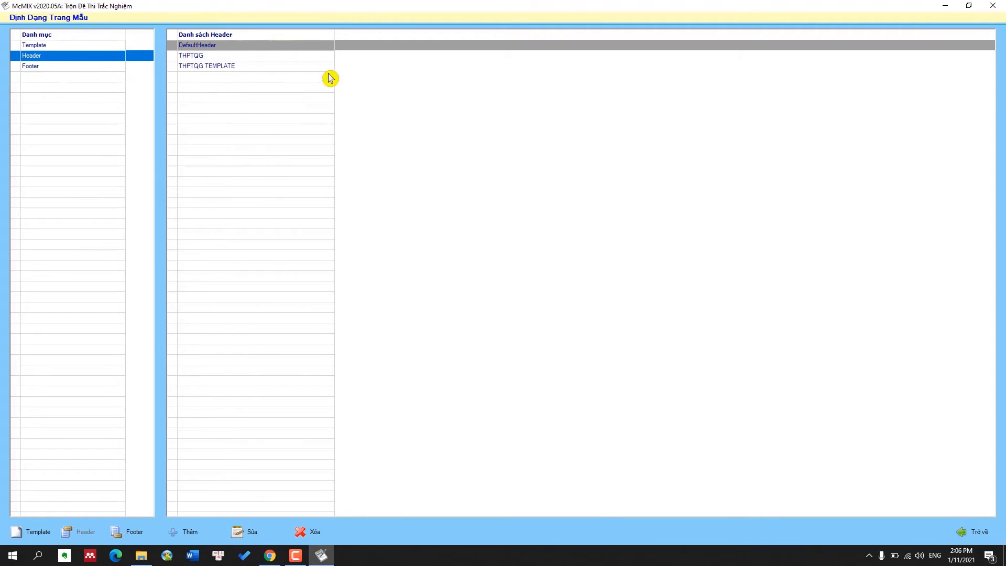
{"action": "left_click", "coordinate": [195, 528]}
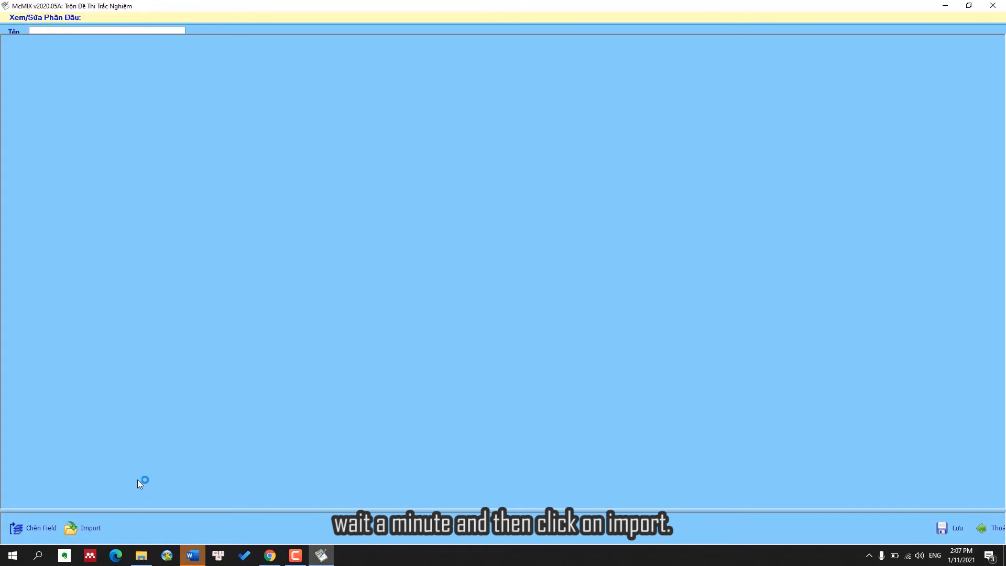
{"action": "left_click", "coordinate": [84, 529]}
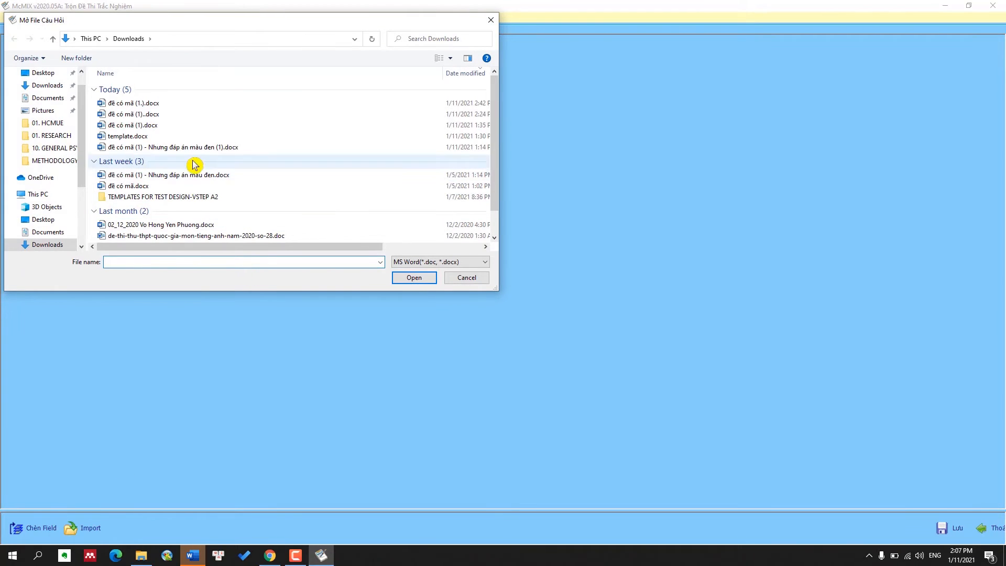
{"action": "double_click", "coordinate": [175, 138]}
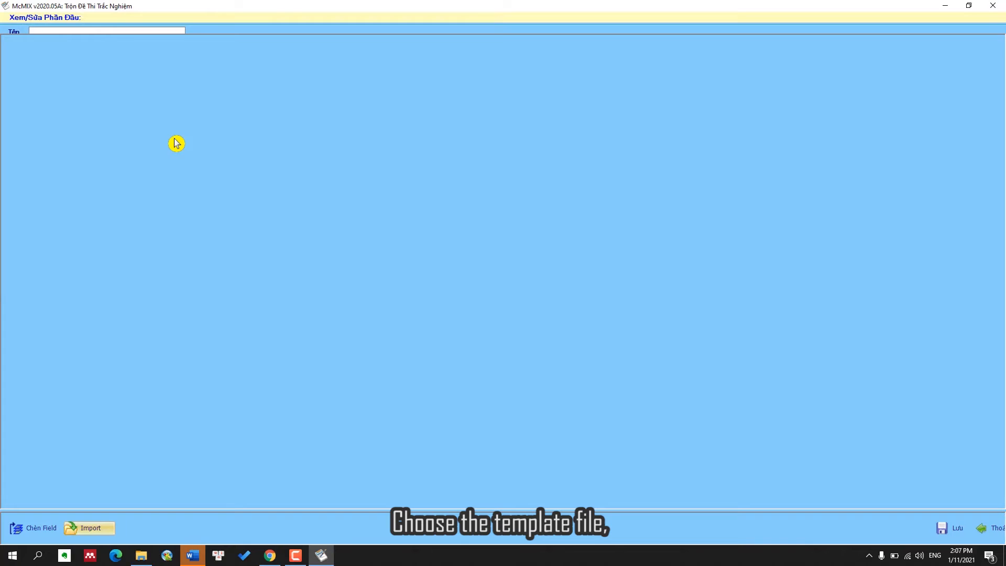
Name the new header TEMPLATE THPTQG, save it and return to the exam management screen
{"action": "left_click", "coordinate": [140, 30]}
{"action": "type", "text": "TEMPLATE THPTQG"}
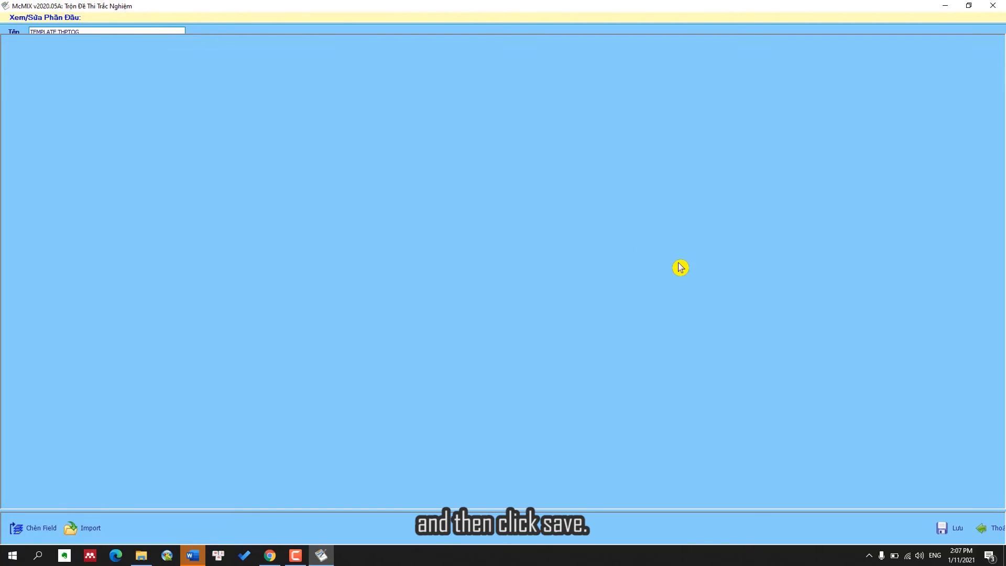
{"action": "left_click", "coordinate": [958, 533]}
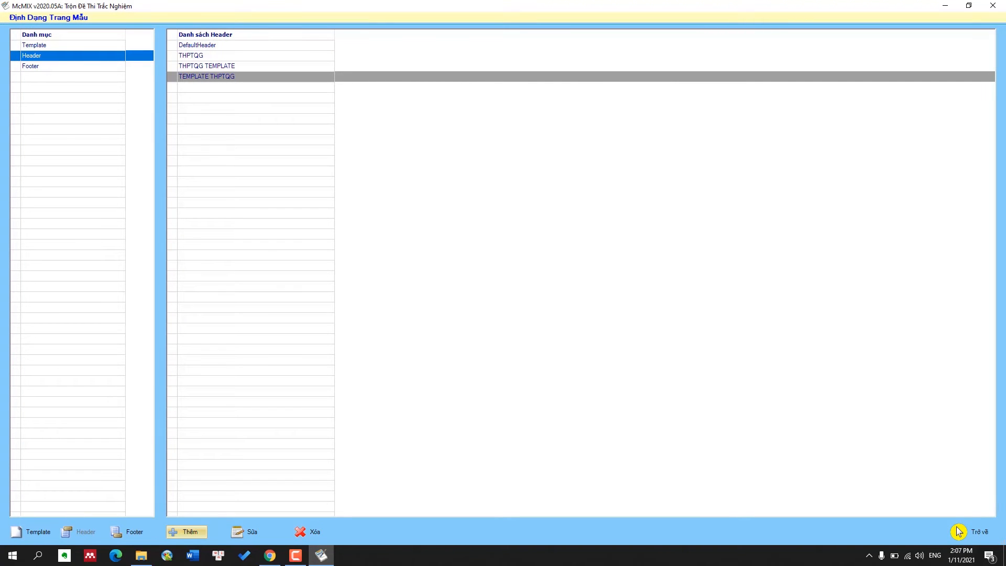
{"action": "left_click", "coordinate": [962, 532]}
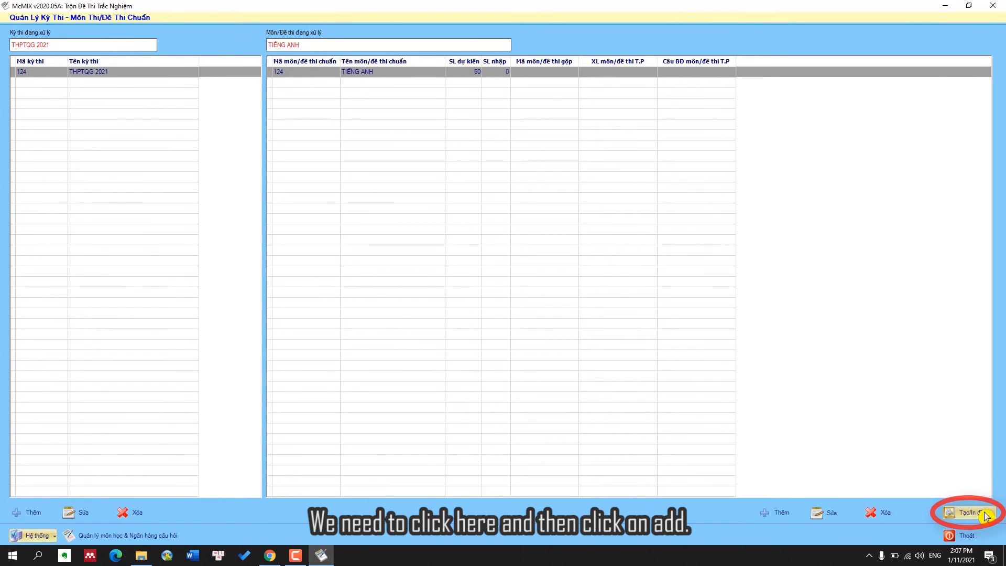
Open the TIẾNG ANH standard test, start adding questions and import đề có mã (1.).docx
{"action": "left_click", "coordinate": [985, 516]}
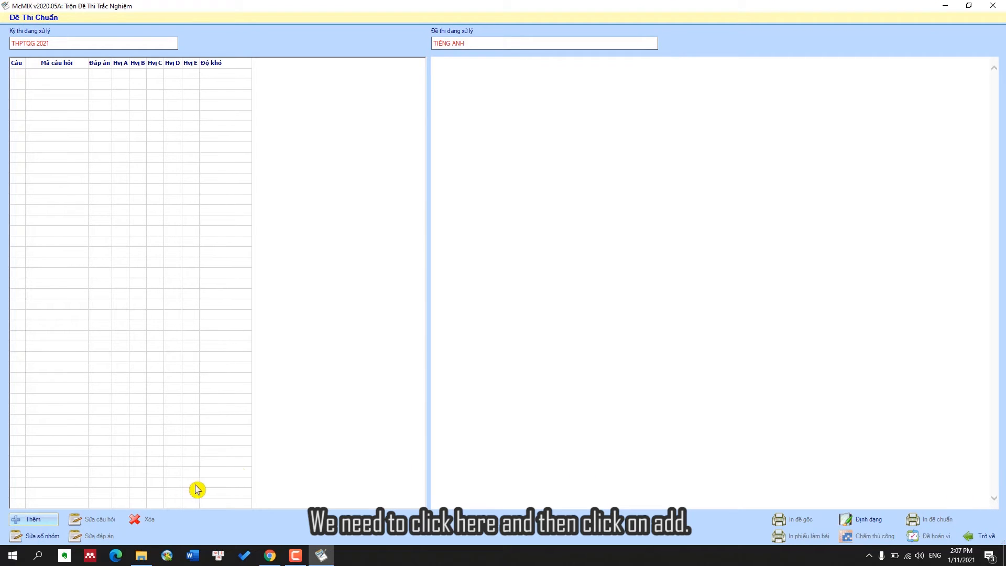
{"action": "left_click", "coordinate": [47, 521]}
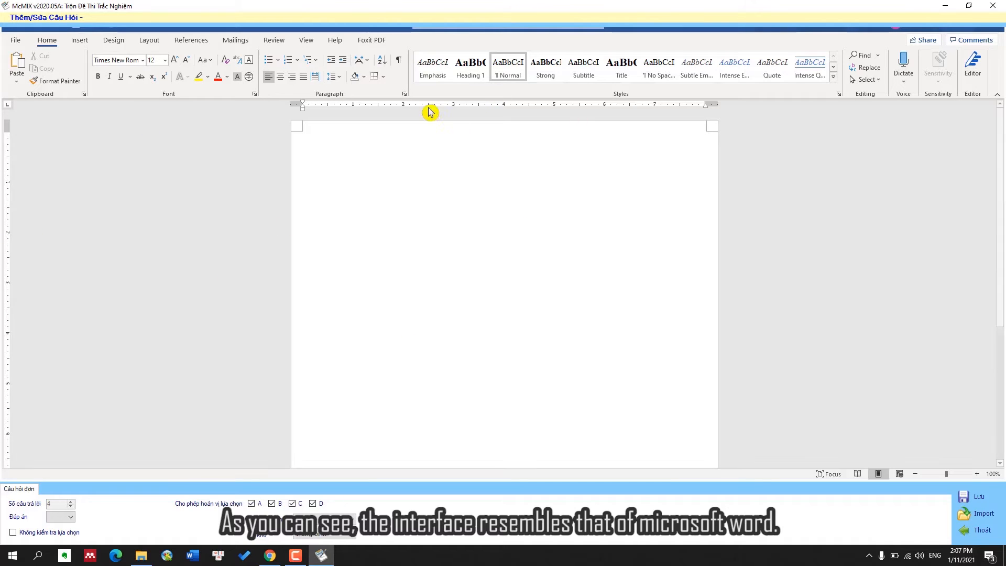
{"action": "left_click", "coordinate": [978, 517]}
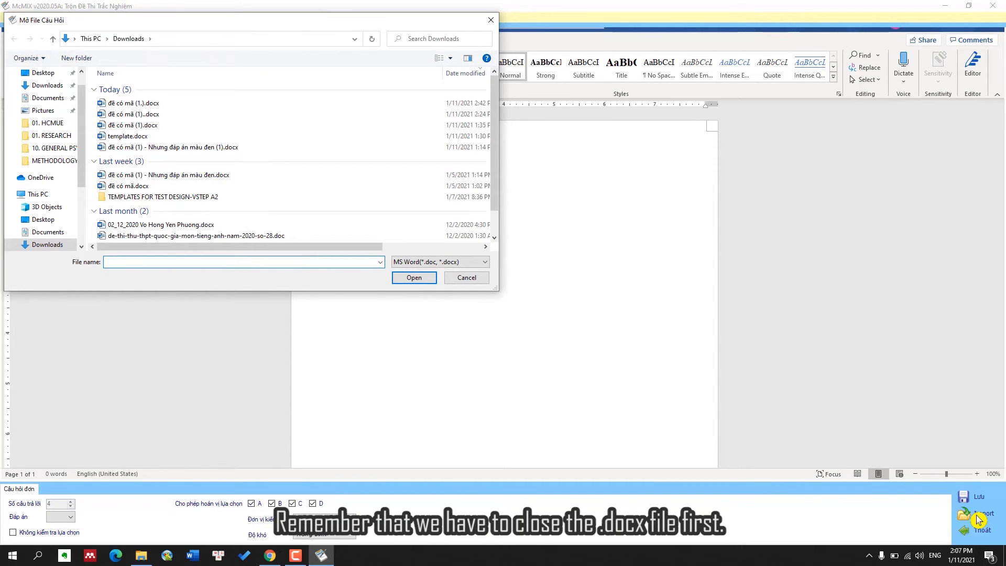
{"action": "double_click", "coordinate": [173, 108]}
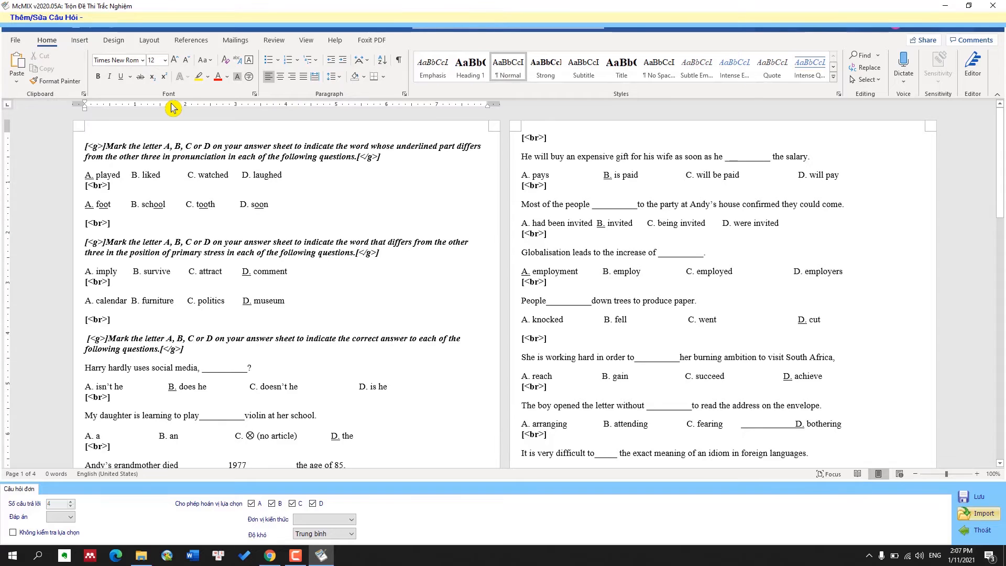
Delete the words "answer", "underlined" and "other" from the first pronunciation instruction
{"action": "double_click", "coordinate": [263, 149]}
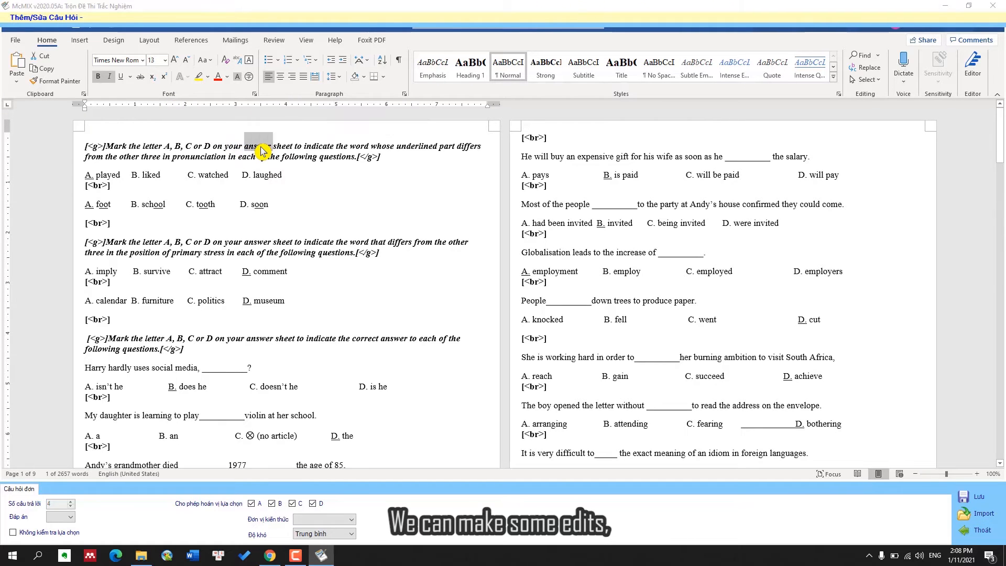
{"action": "key", "text": "Delete"}
{"action": "double_click", "coordinate": [387, 145]}
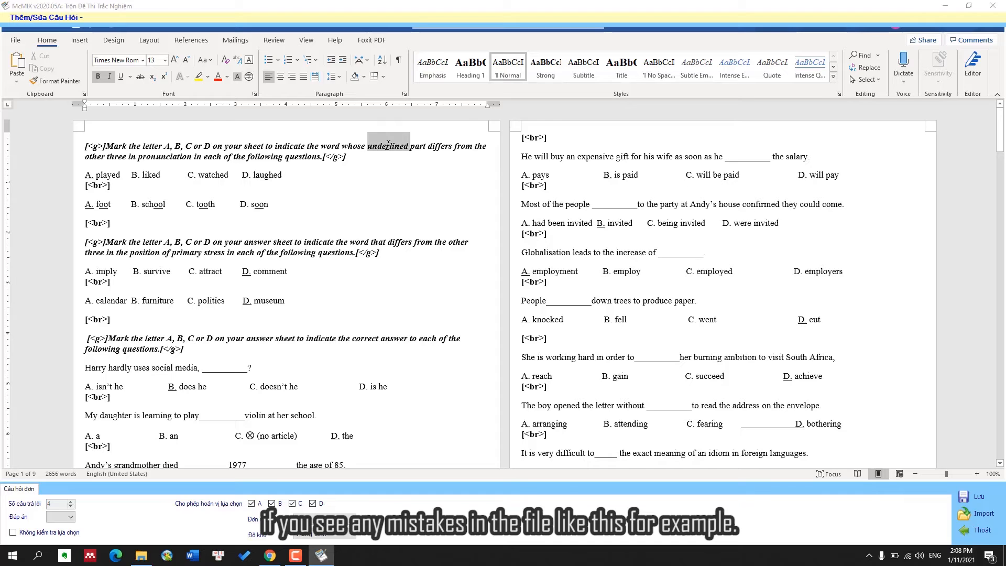
{"action": "key", "text": "Delete"}
{"action": "double_click", "coordinate": [455, 146]}
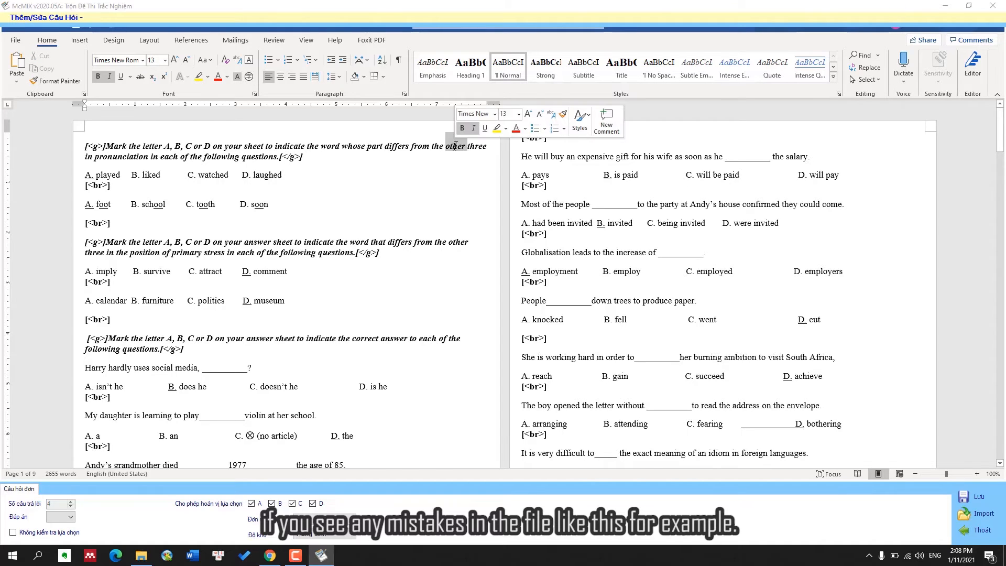
{"action": "key", "text": "Delete"}
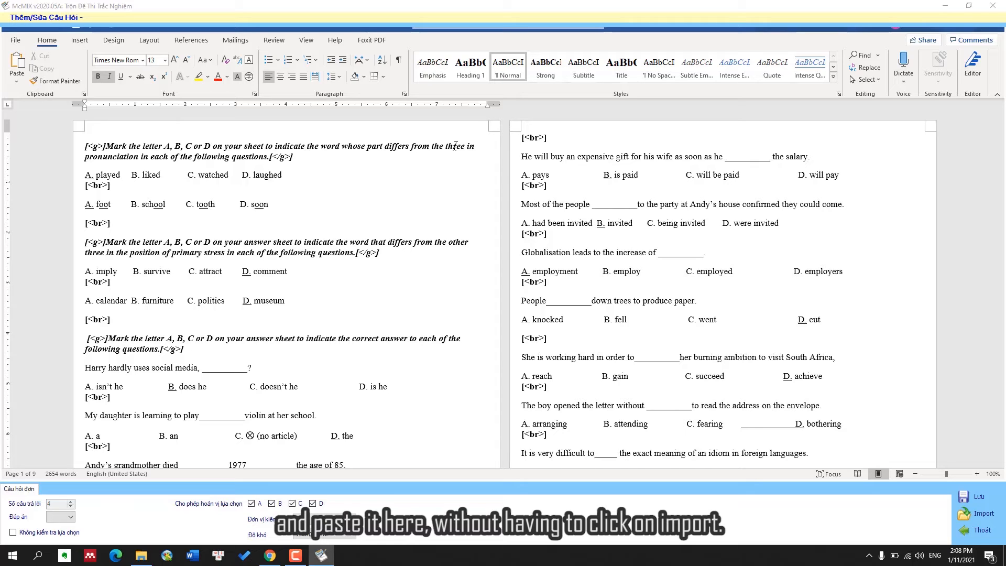
Undo the three word deletions in the first instruction
{"action": "key", "text": "ctrl+z"}
{"action": "key", "text": "ctrl+z"}
{"action": "key", "text": "ctrl+z"}
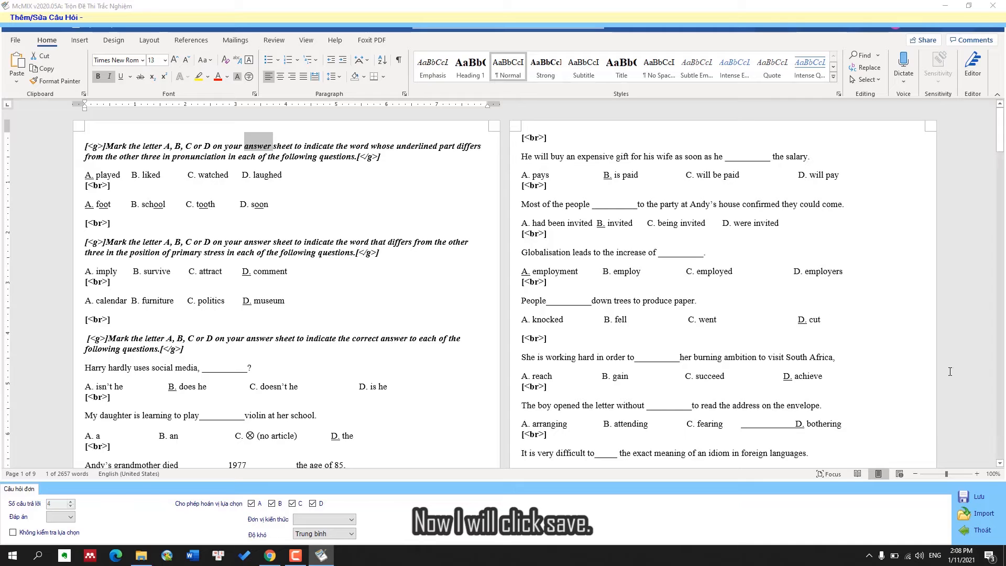
Save the imported questions, dismiss the list of questions to review and leave the question editor
{"action": "left_click", "coordinate": [981, 504]}
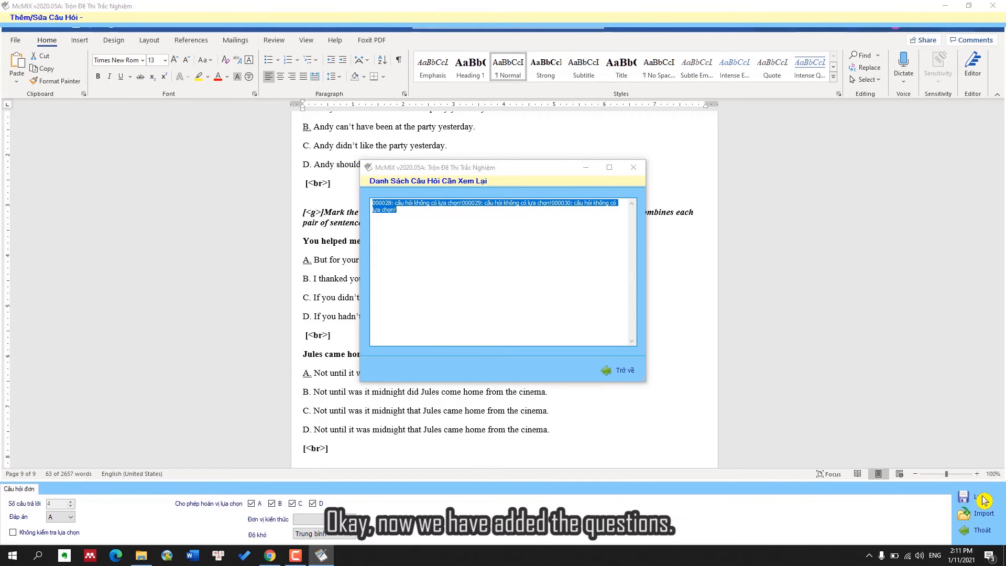
{"action": "left_click", "coordinate": [634, 372]}
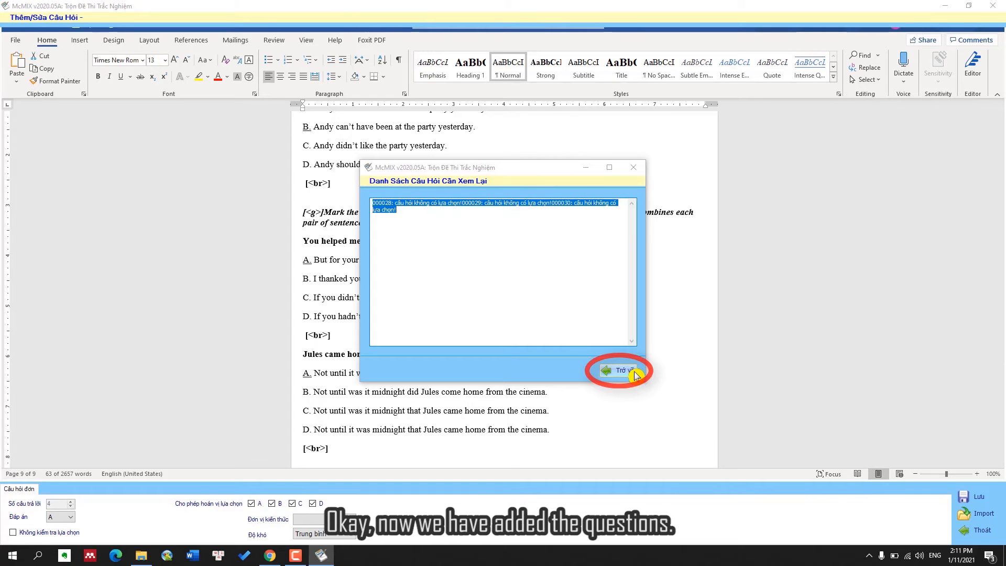
{"action": "left_click", "coordinate": [983, 533]}
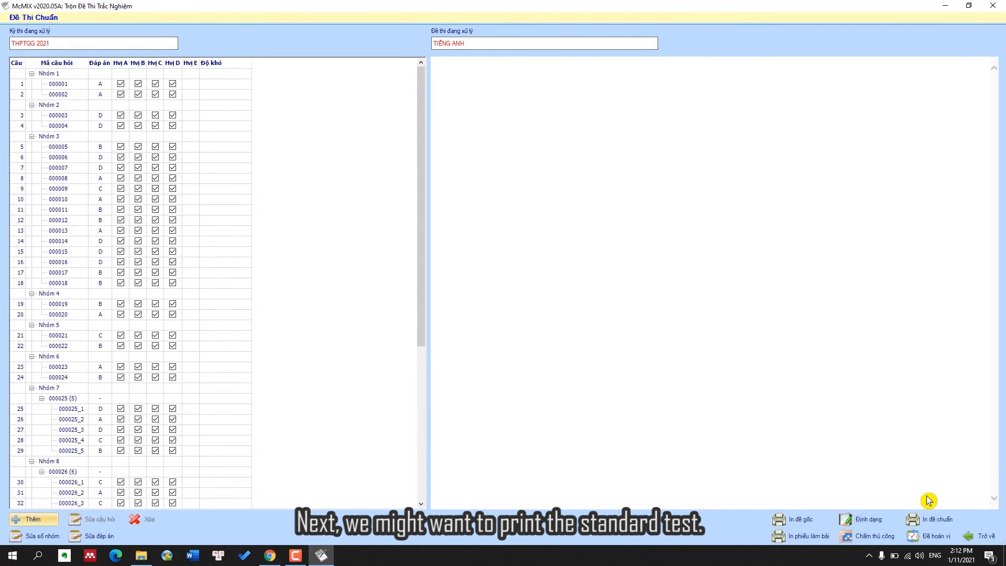
Print the standard test with TEMPLATE THPTQG as its header, saving the page format settings
{"action": "left_click", "coordinate": [945, 522]}
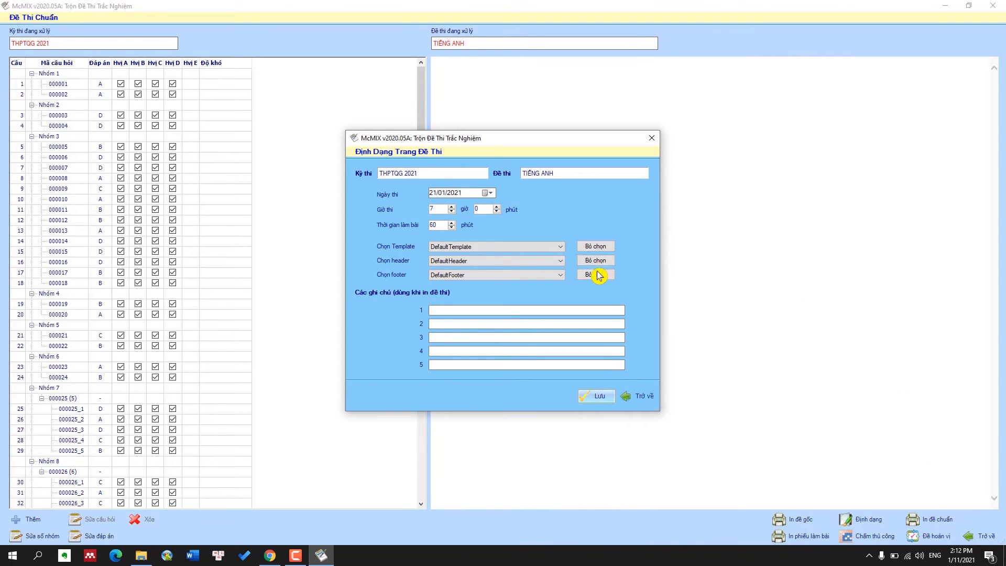
{"action": "left_click", "coordinate": [560, 265]}
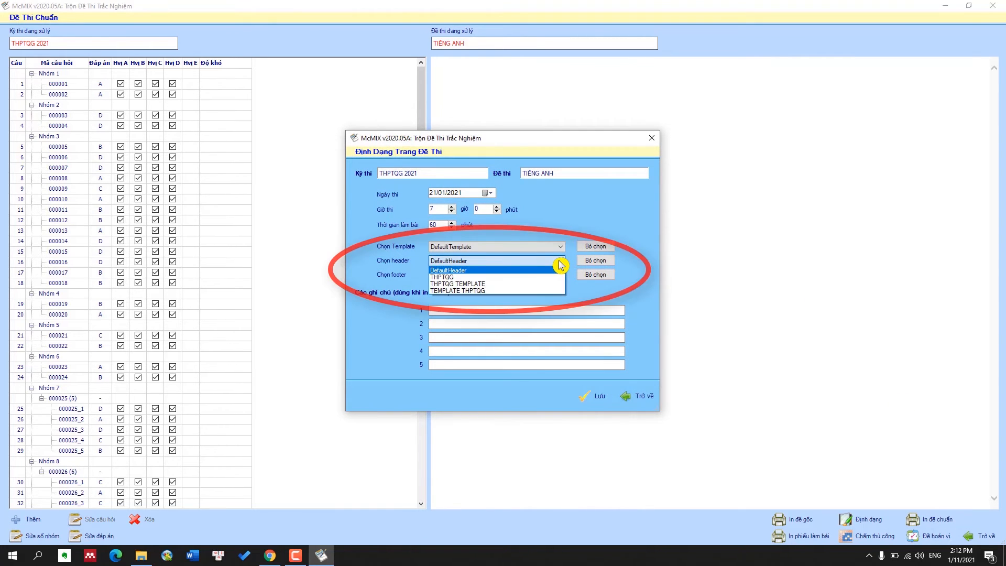
{"action": "left_click", "coordinate": [535, 291]}
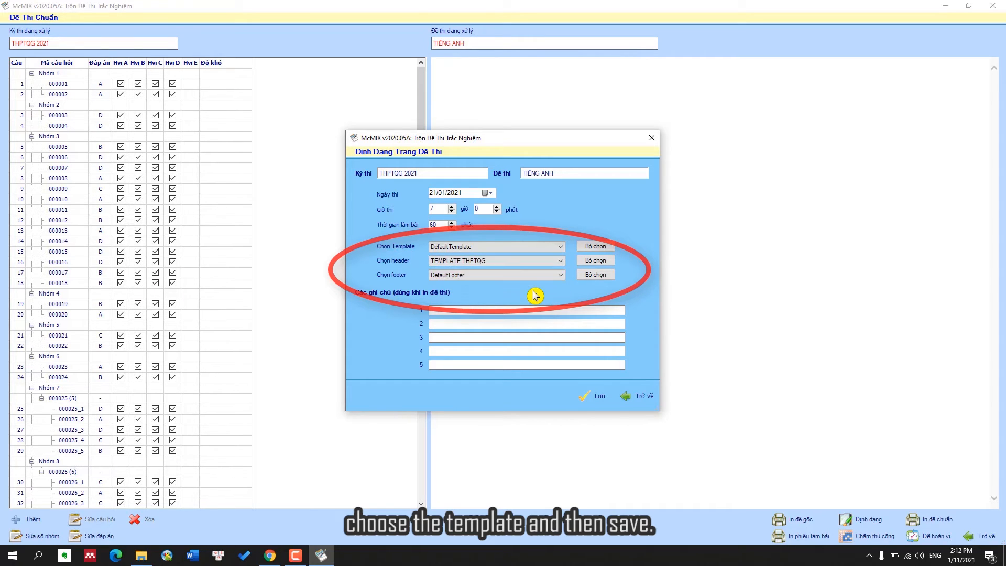
{"action": "left_click", "coordinate": [596, 398]}
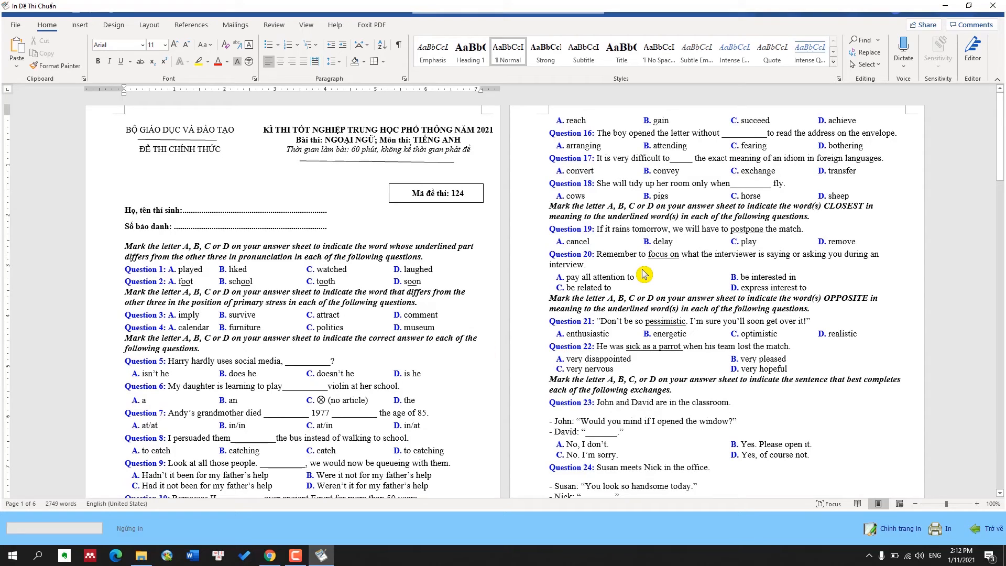
Look through the pages of the generated standard test, dismiss the save notice and return to the question list
{"action": "scroll", "coordinate": [422, 290], "scroll_direction": "down", "scroll_amount": 8}
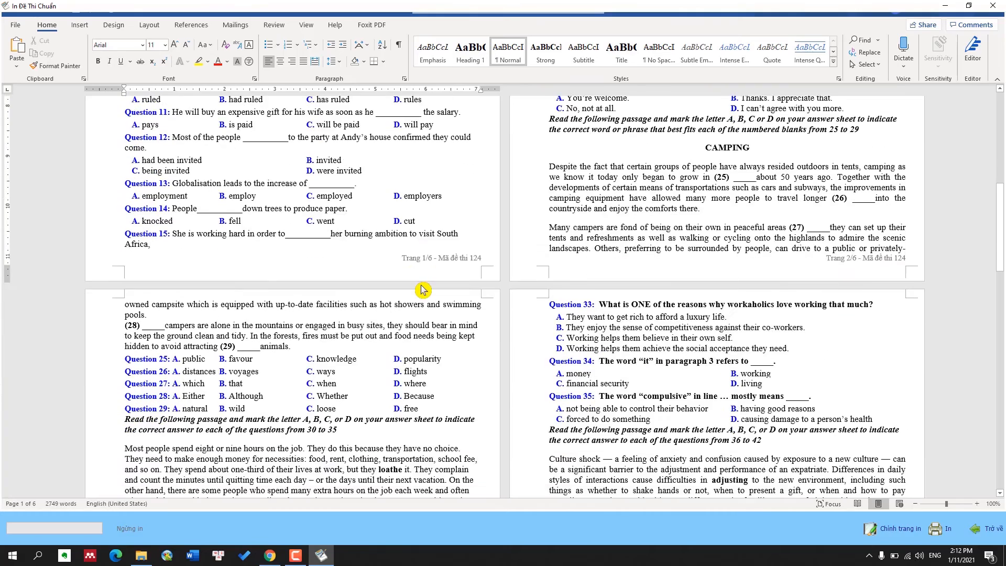
{"action": "scroll", "coordinate": [422, 290], "scroll_direction": "down", "scroll_amount": 20}
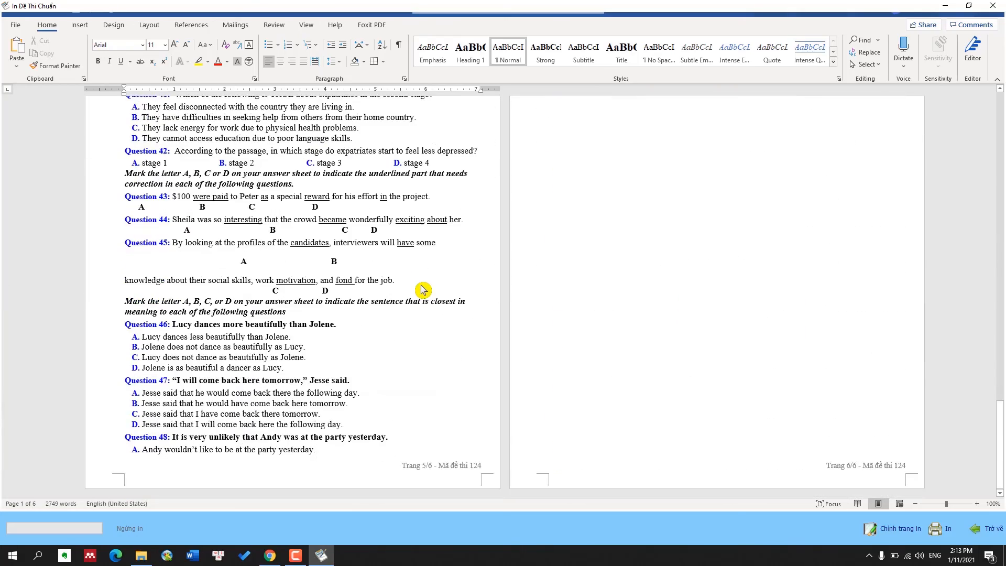
{"action": "scroll", "coordinate": [422, 290], "scroll_direction": "up", "scroll_amount": 20}
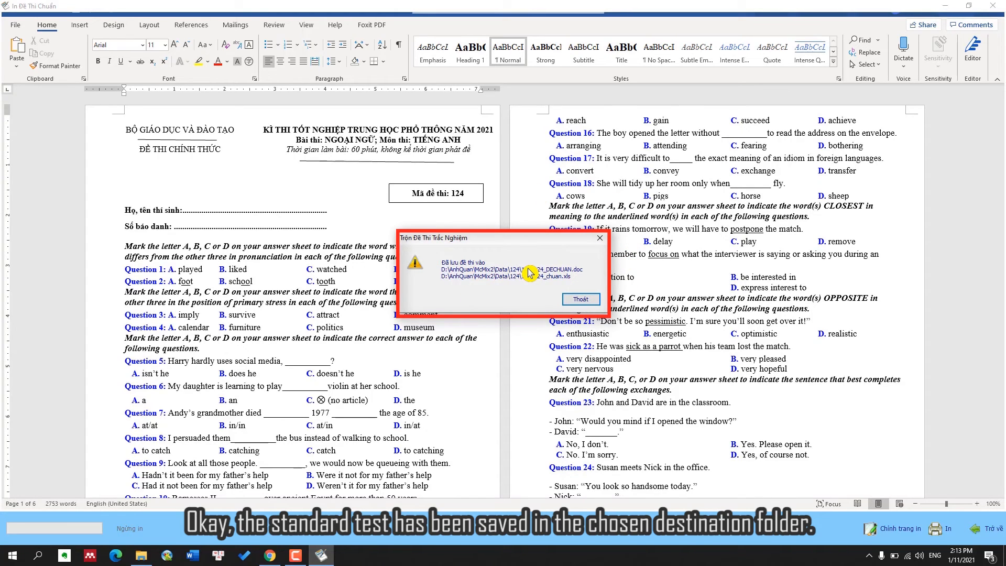
{"action": "left_click", "coordinate": [580, 299]}
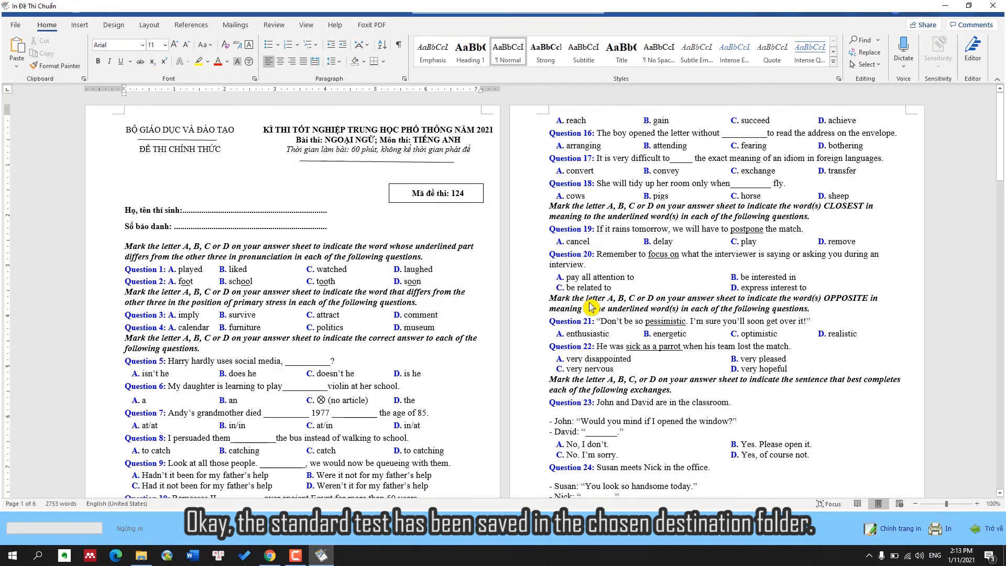
{"action": "left_click", "coordinate": [994, 538]}
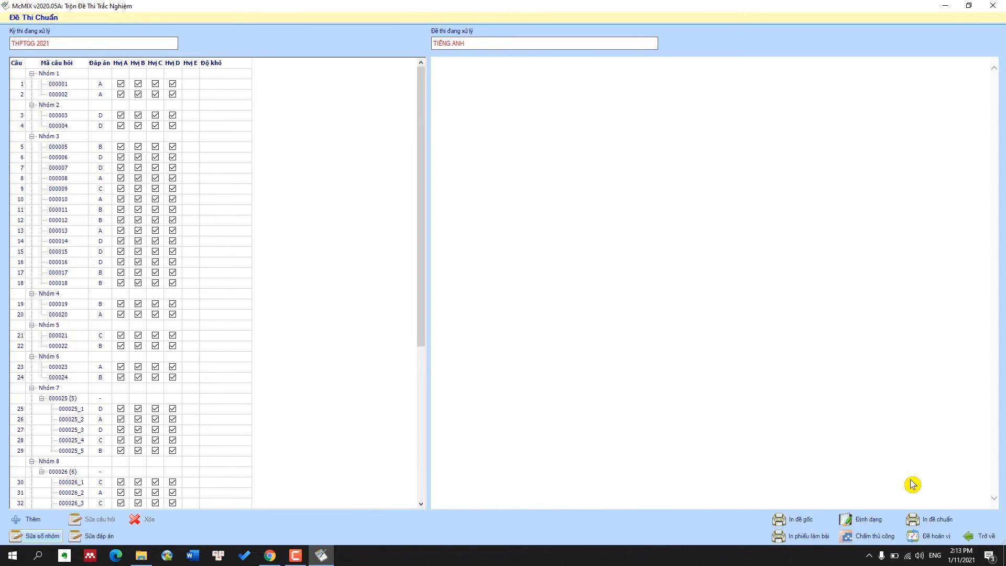
Open the permuted tests for TIẾNG ANH and automatically generate 5 mixed versions
{"action": "left_click", "coordinate": [930, 537]}
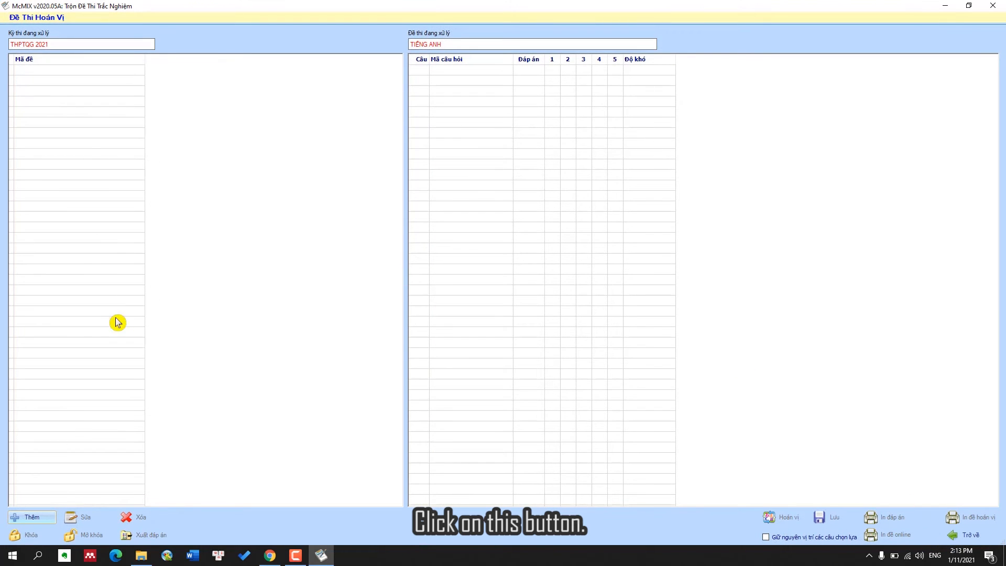
{"action": "left_click", "coordinate": [48, 521]}
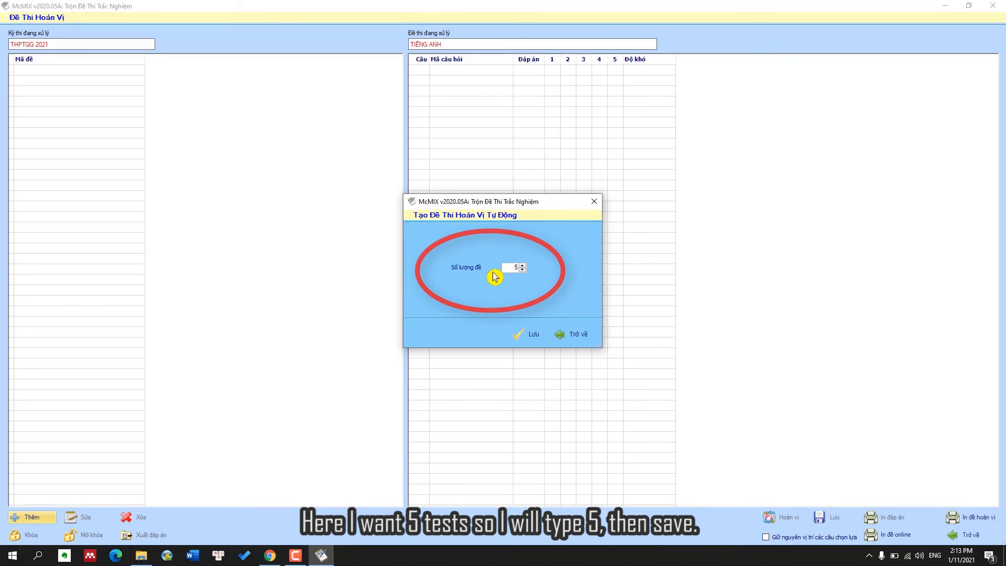
{"action": "left_click", "coordinate": [540, 334]}
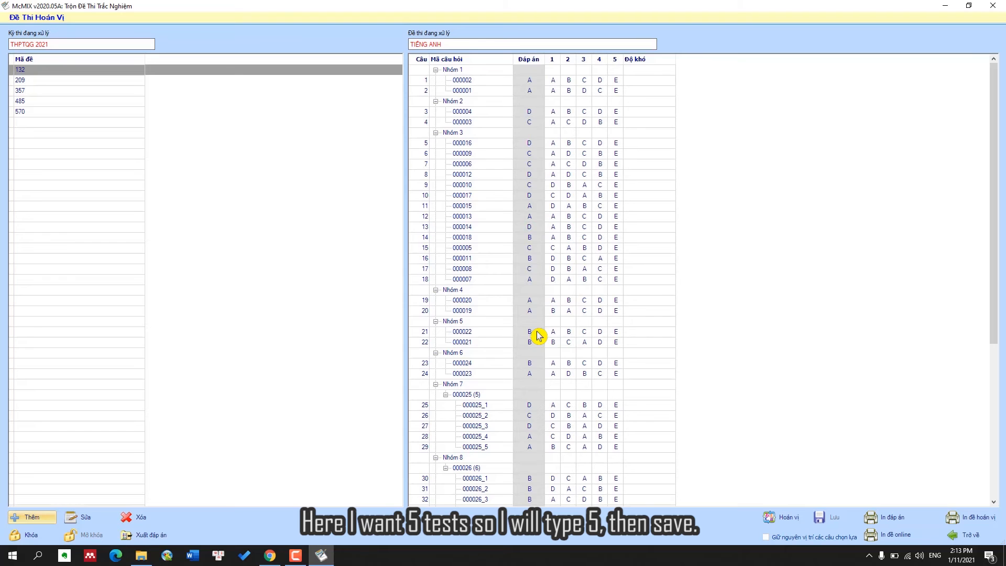
Compare the question order, answers and option order across the generated test codes 132, 209, 357, 485 and 570
{"action": "left_click", "coordinate": [72, 81]}
{"action": "left_click", "coordinate": [74, 92]}
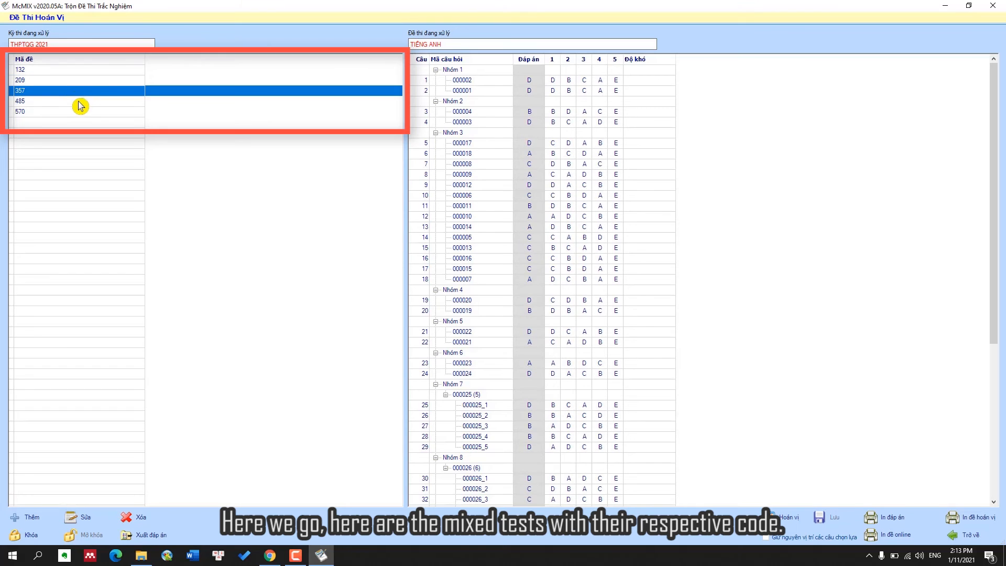
{"action": "left_click", "coordinate": [80, 103]}
{"action": "left_click", "coordinate": [81, 112]}
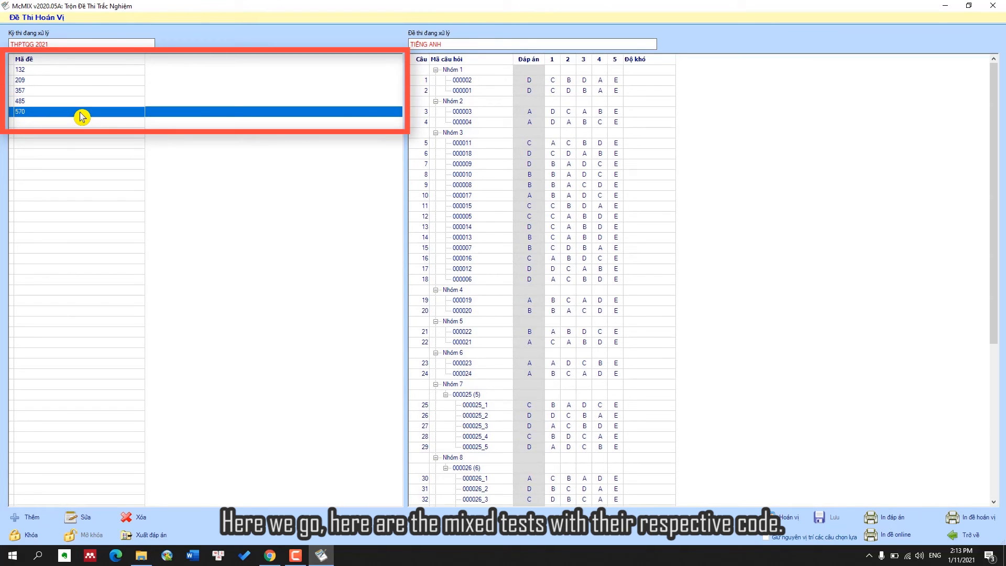
{"action": "left_click", "coordinate": [91, 70]}
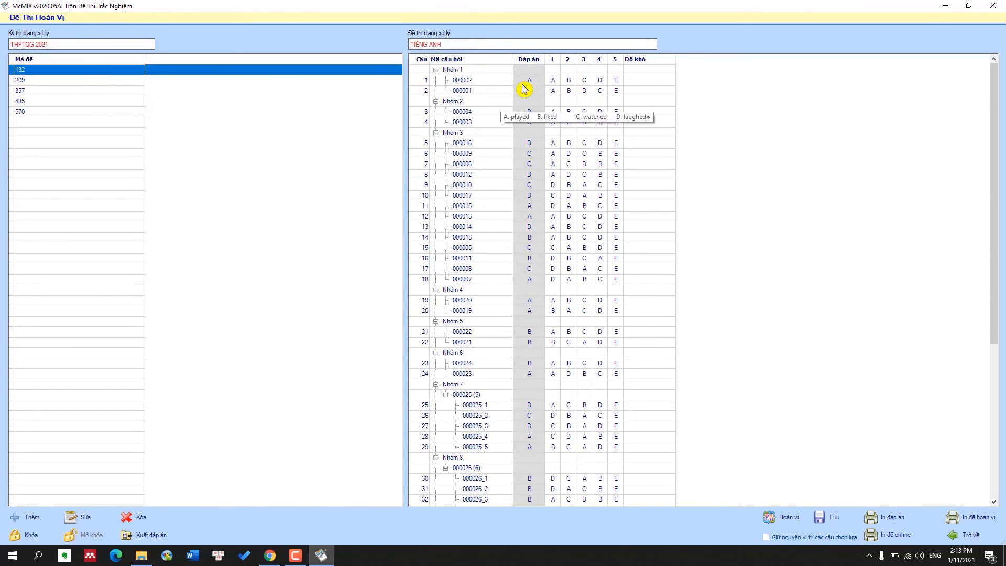
{"action": "left_click", "coordinate": [118, 84]}
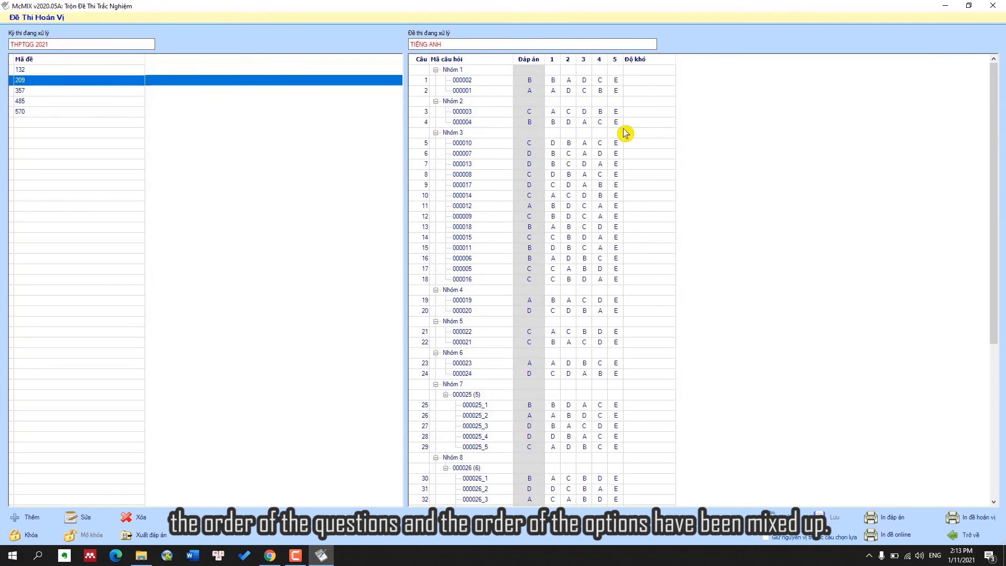
In test code 485, move Nhóm 1 below Nhóm 2 and Nhóm 4 directly above Nhóm 1, and save the rearranged test
{"action": "left_click", "coordinate": [111, 93]}
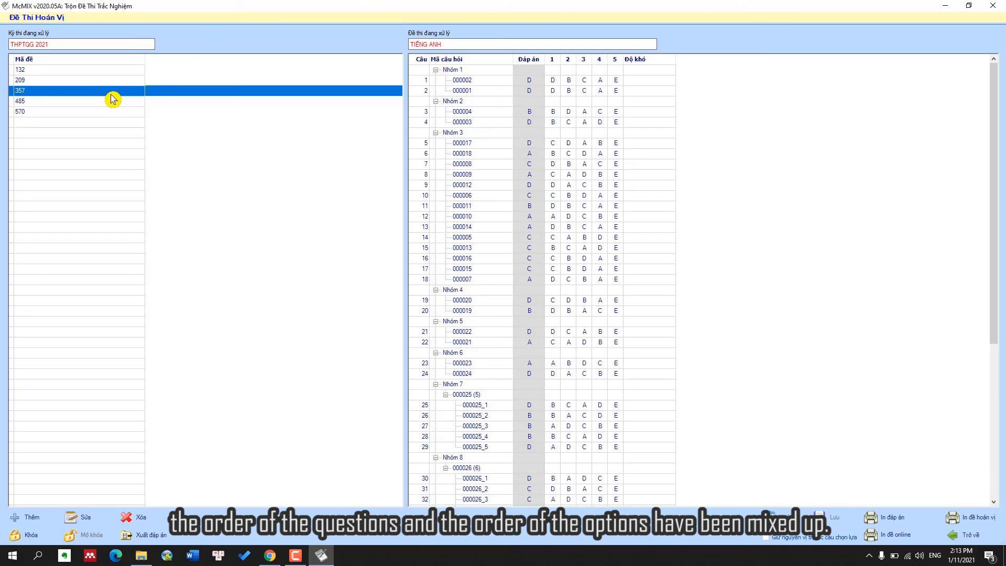
{"action": "left_click", "coordinate": [112, 102]}
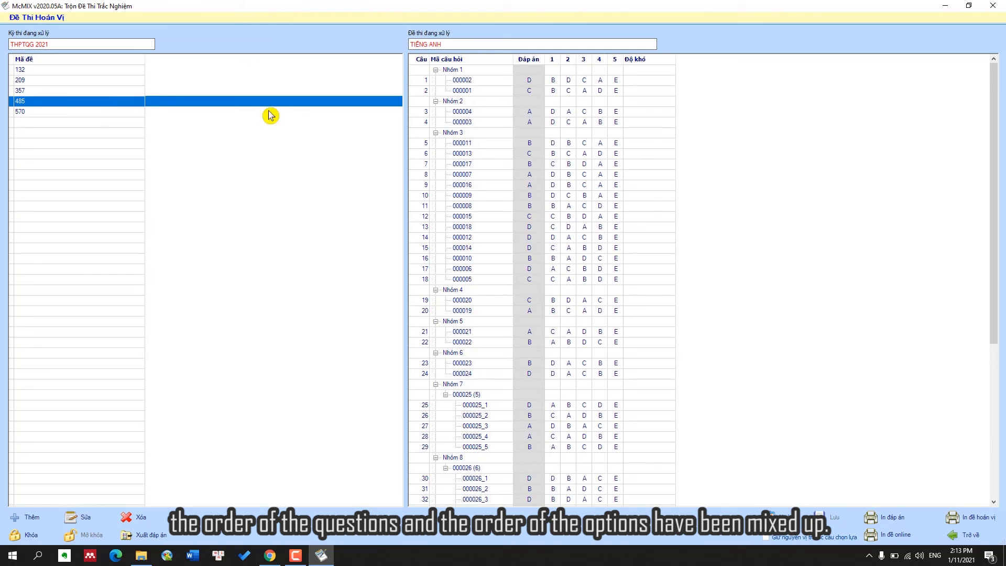
{"action": "left_click", "coordinate": [437, 72]}
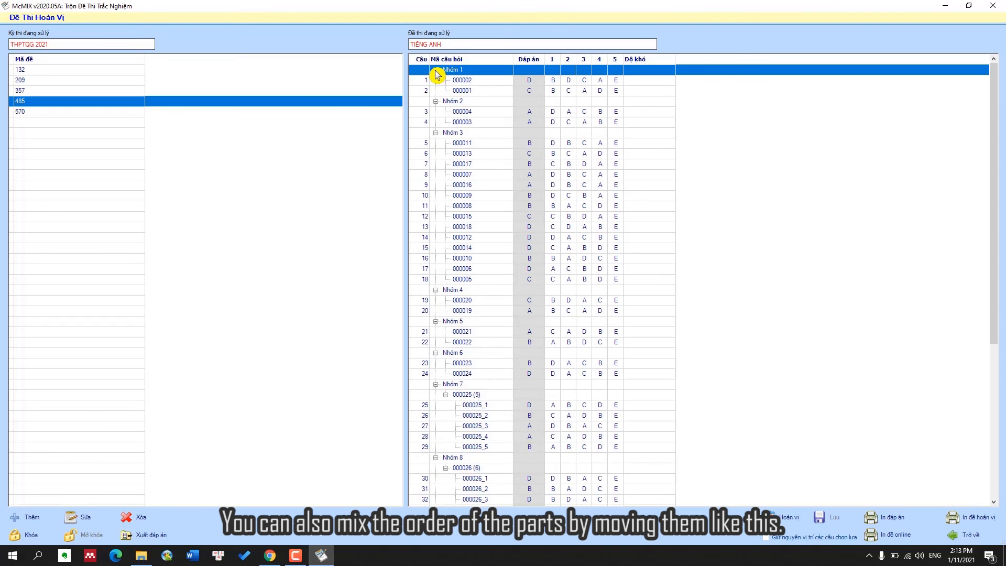
{"action": "left_click", "coordinate": [437, 72]}
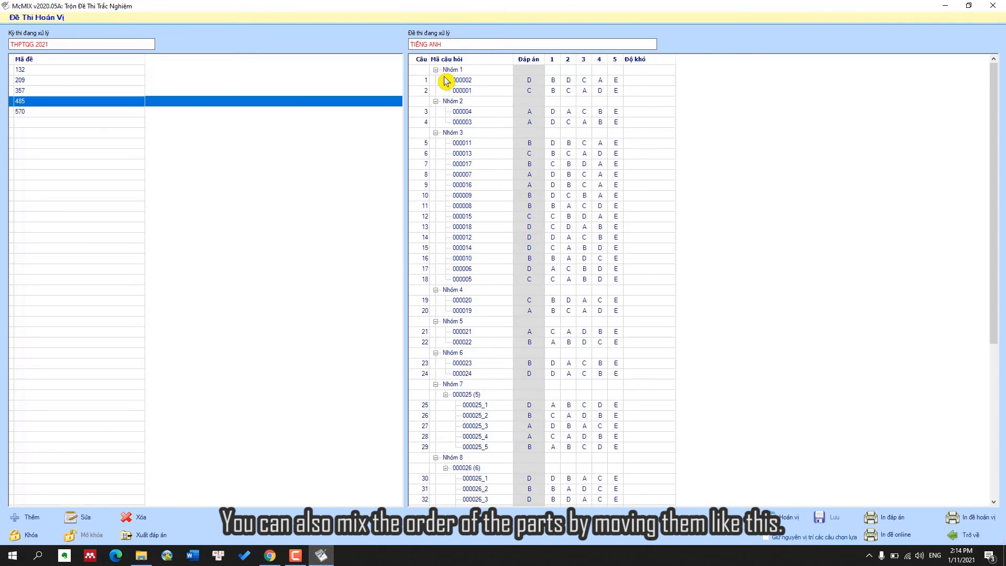
{"action": "left_click", "coordinate": [437, 72]}
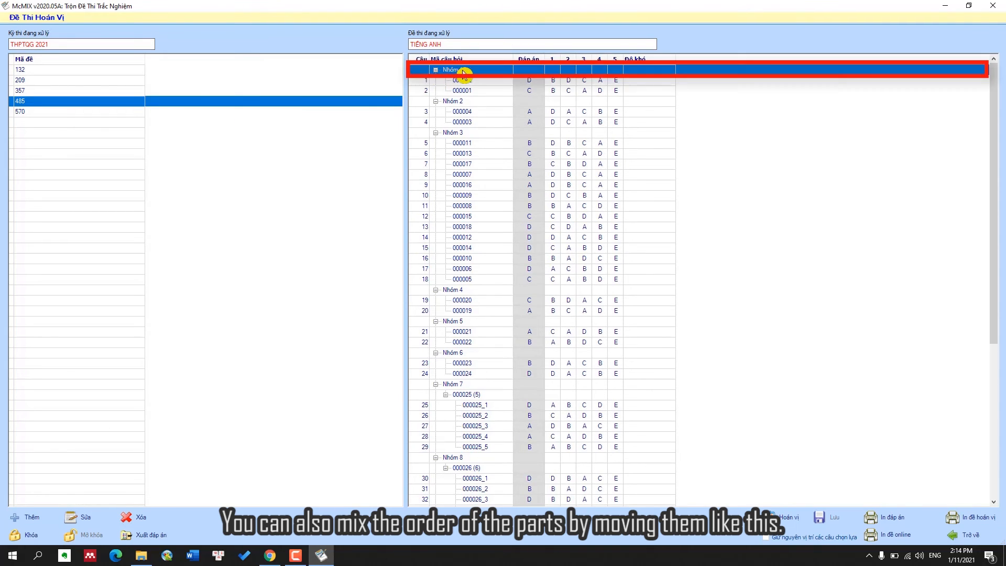
{"action": "mouse_move", "coordinate": [465, 73]}
{"action": "left_mouse_down"}
{"action": "mouse_move", "coordinate": [478, 202]}
{"action": "mouse_move", "coordinate": [473, 135]}
{"action": "left_mouse_up"}
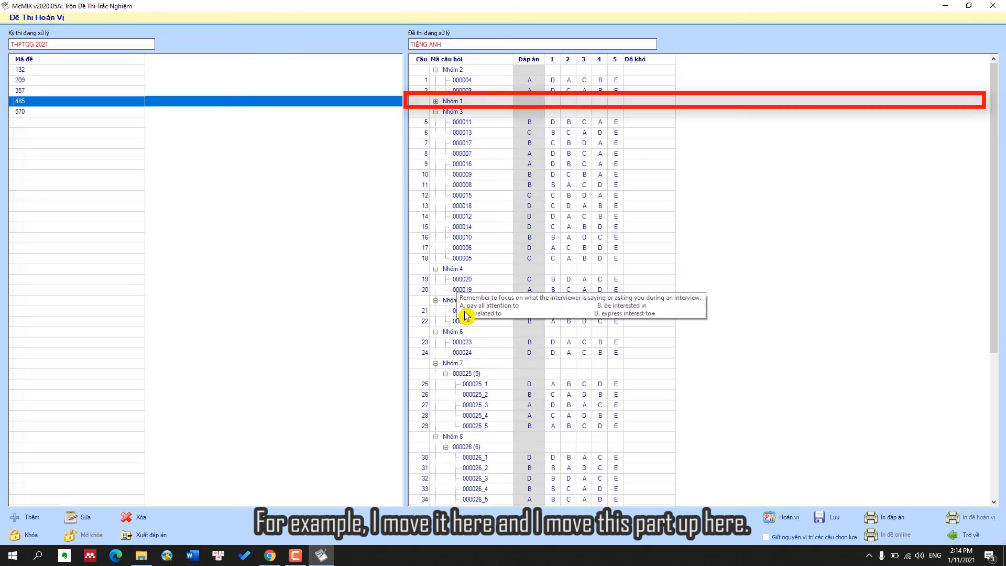
{"action": "mouse_move", "coordinate": [468, 271]}
{"action": "left_mouse_down"}
{"action": "mouse_move", "coordinate": [459, 84]}
{"action": "mouse_move", "coordinate": [460, 103]}
{"action": "left_mouse_up"}
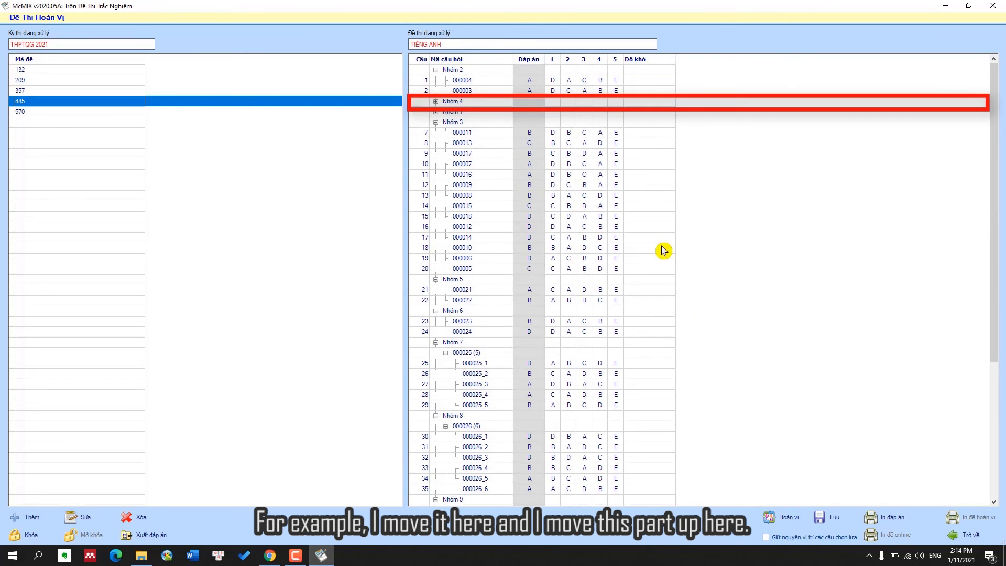
{"action": "left_click", "coordinate": [835, 518]}
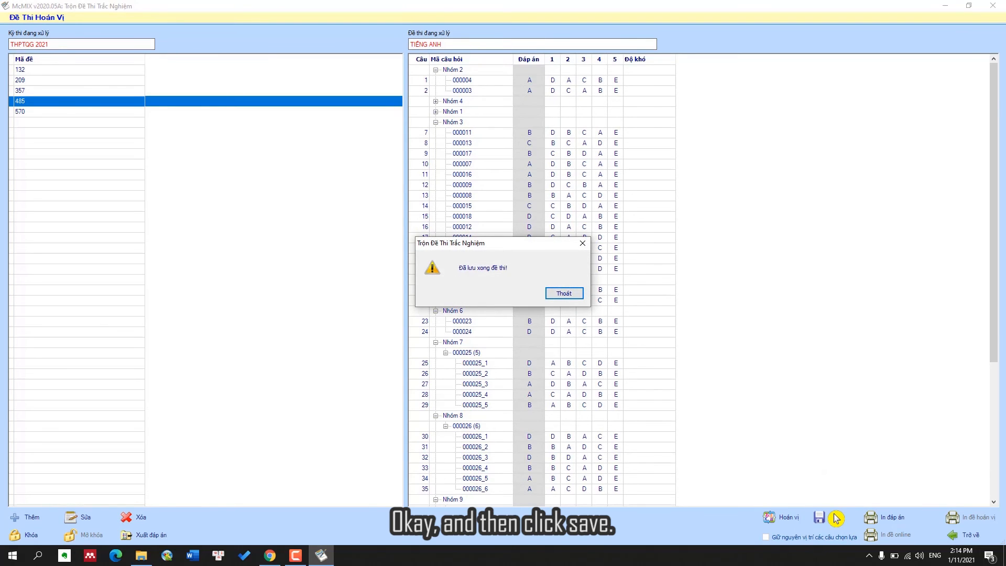
{"action": "left_click", "coordinate": [575, 295]}
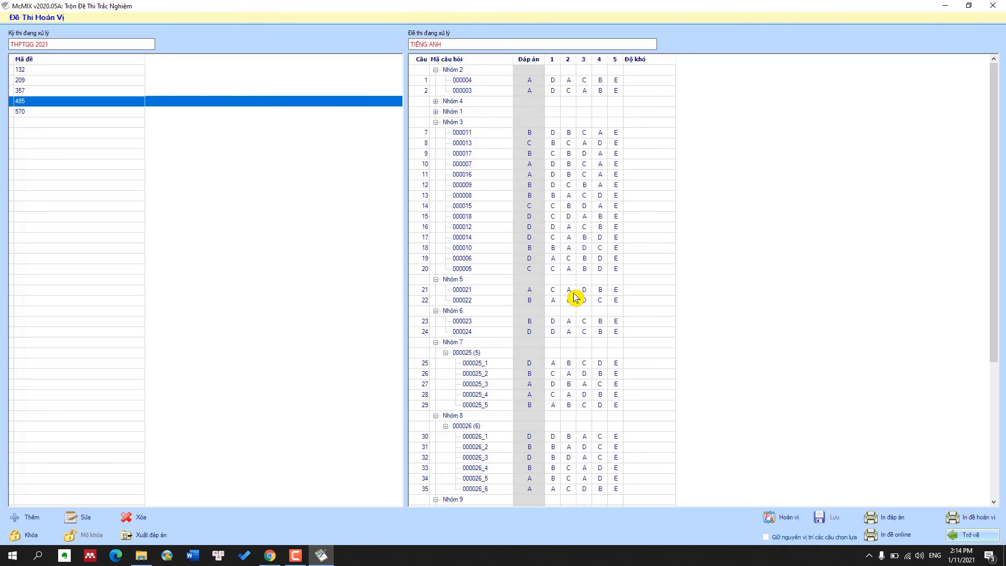
Print the permuted test with code 132 to a Word document and dismiss the save notice
{"action": "left_click", "coordinate": [63, 72]}
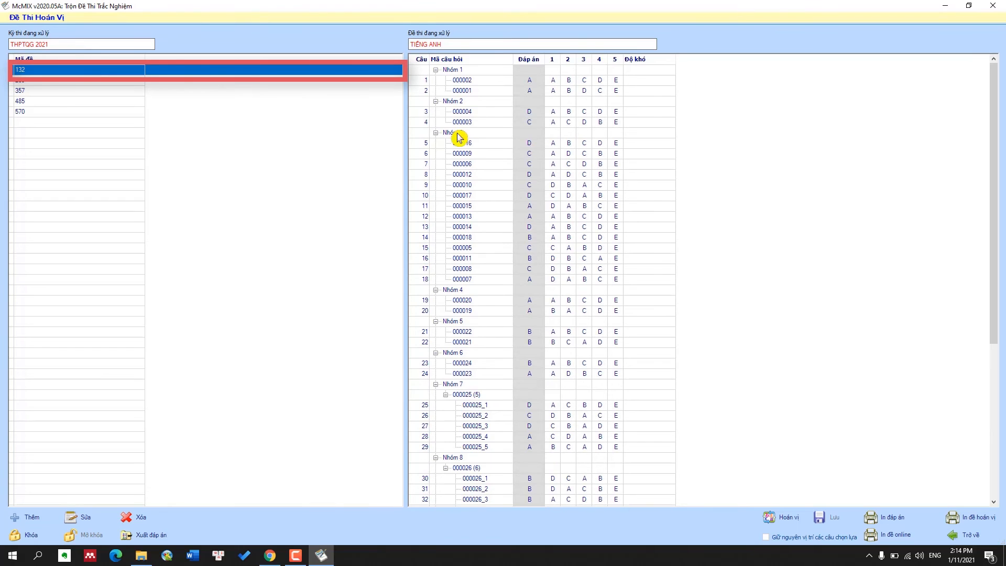
{"action": "left_click", "coordinate": [978, 520]}
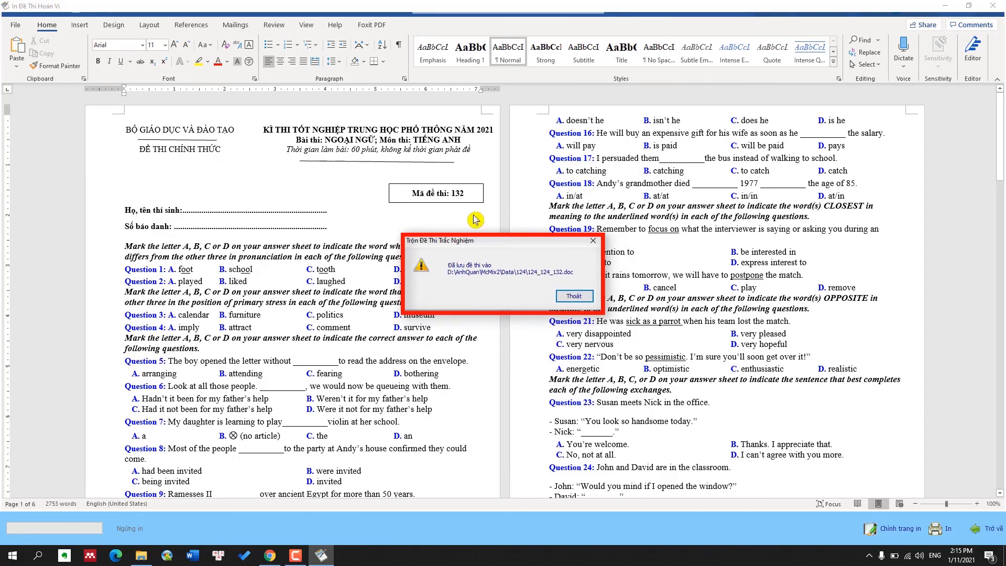
{"action": "left_click", "coordinate": [559, 293]}
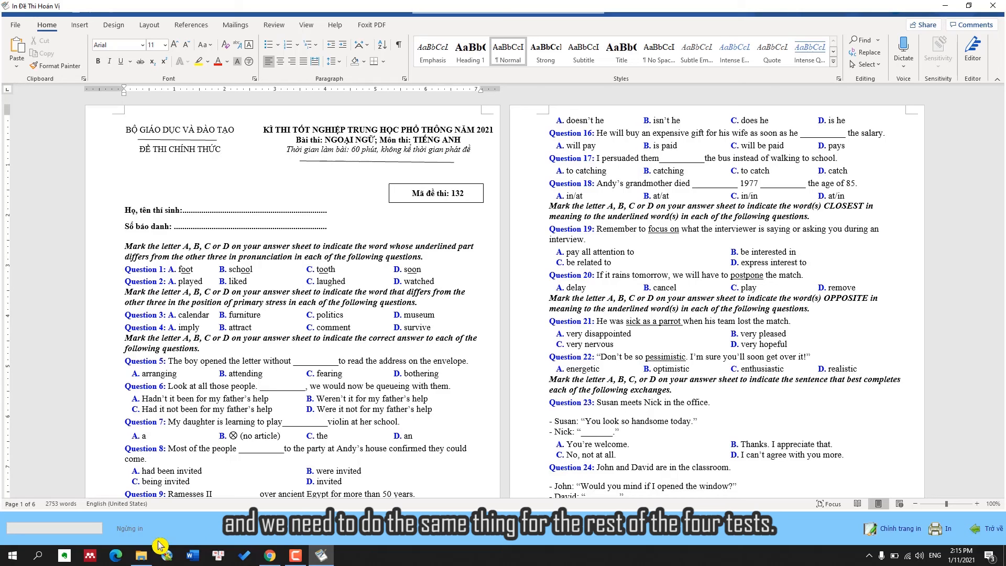
Switch to File Explorer and open folder 124 inside McMix2's Data folder on drive D: to view the saved test files
{"action": "left_click", "coordinate": [145, 560]}
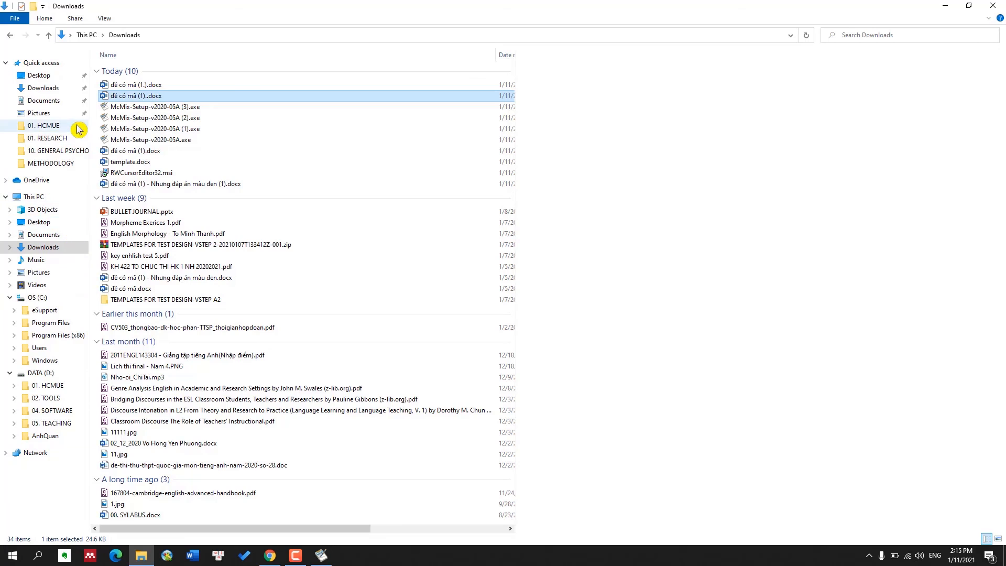
{"action": "left_click", "coordinate": [49, 375]}
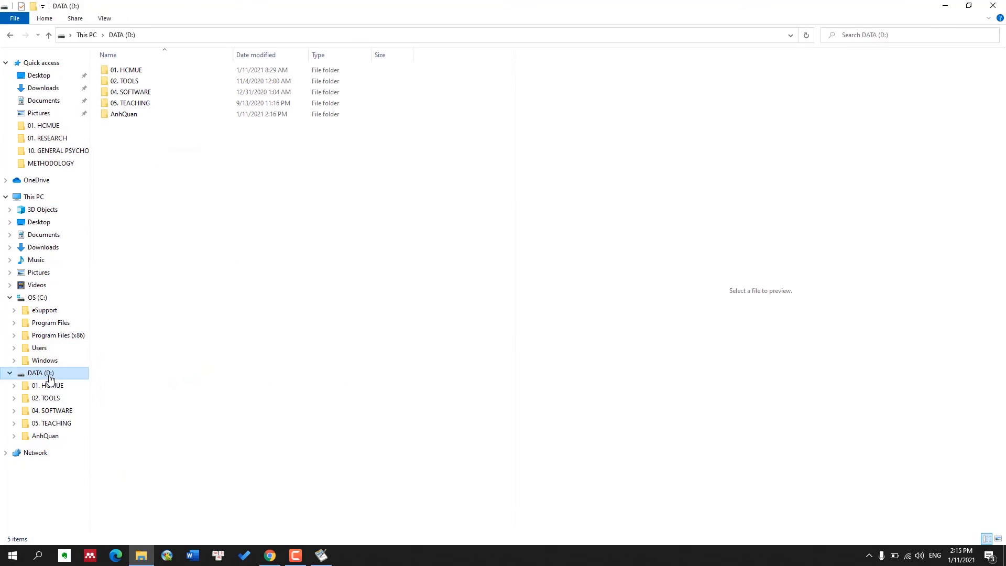
{"action": "double_click", "coordinate": [134, 119]}
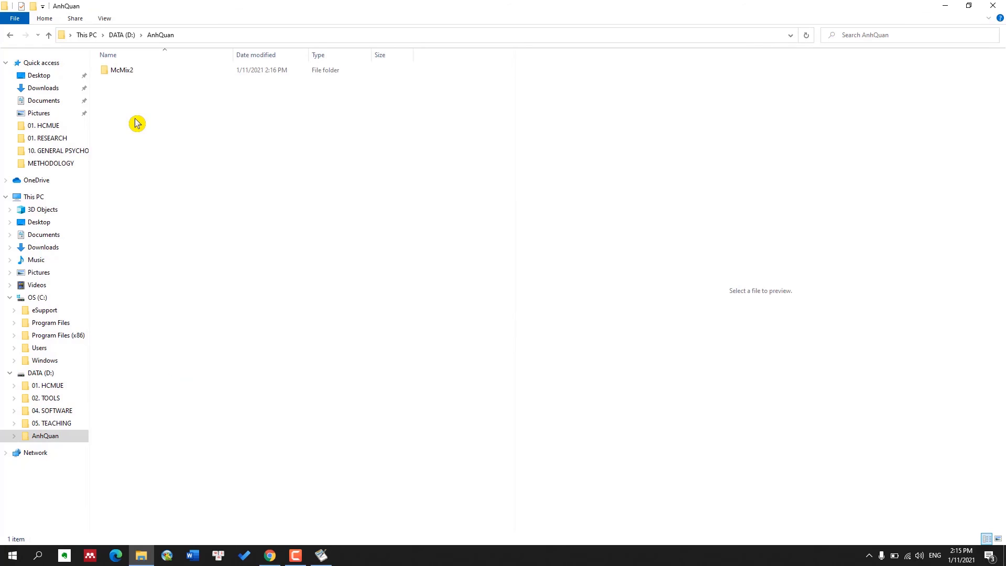
{"action": "double_click", "coordinate": [156, 78]}
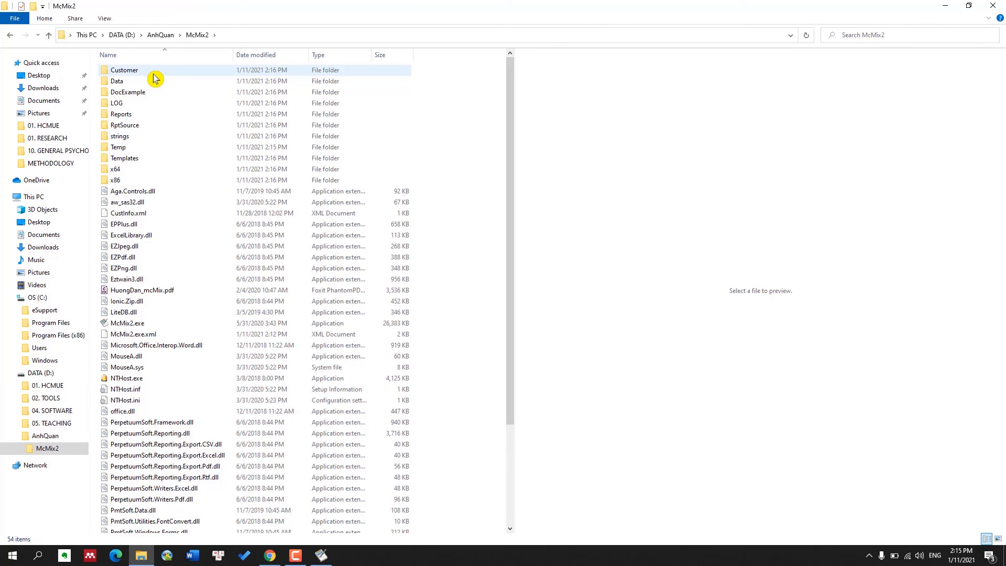
{"action": "double_click", "coordinate": [154, 84]}
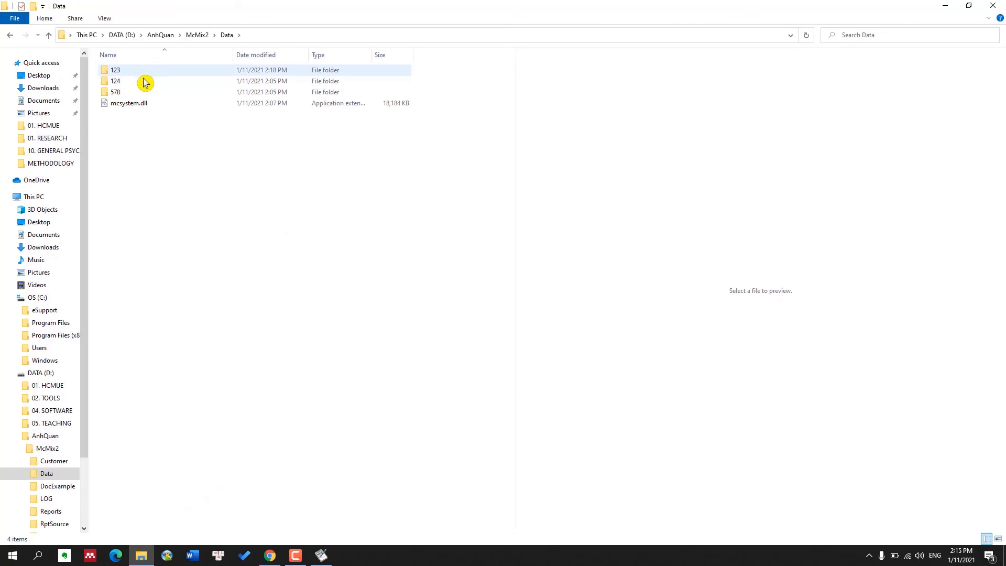
{"action": "double_click", "coordinate": [148, 83]}
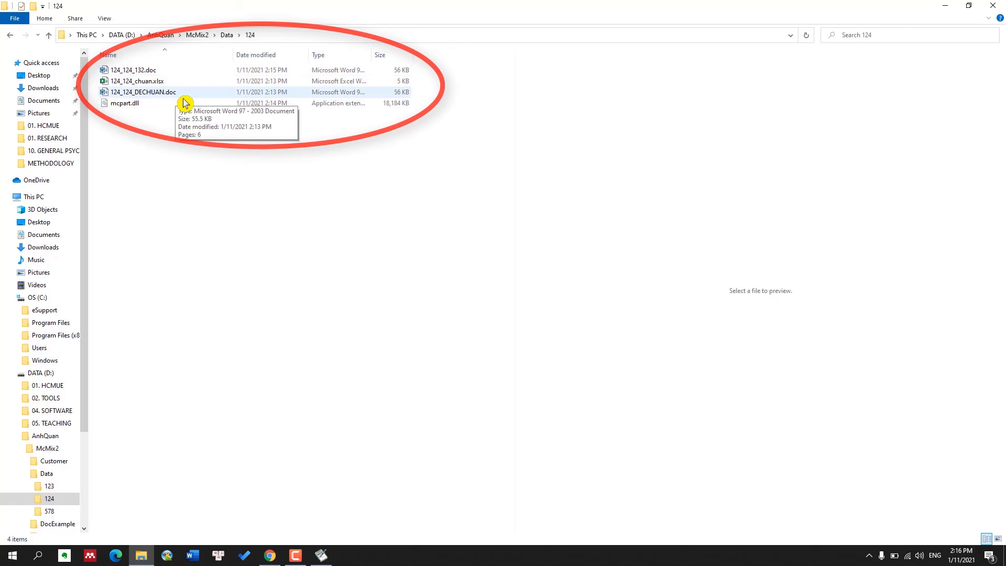
Go back up to the Data folder and select folder 578
{"action": "left_click", "coordinate": [228, 36]}
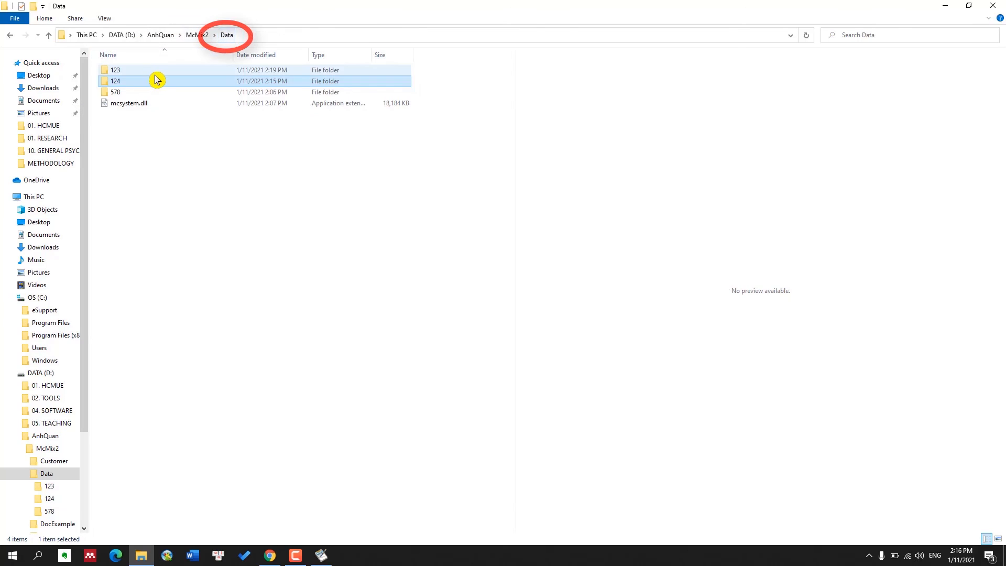
{"action": "left_click", "coordinate": [157, 91]}
{"action": "mouse_move", "coordinate": [321, 562]}
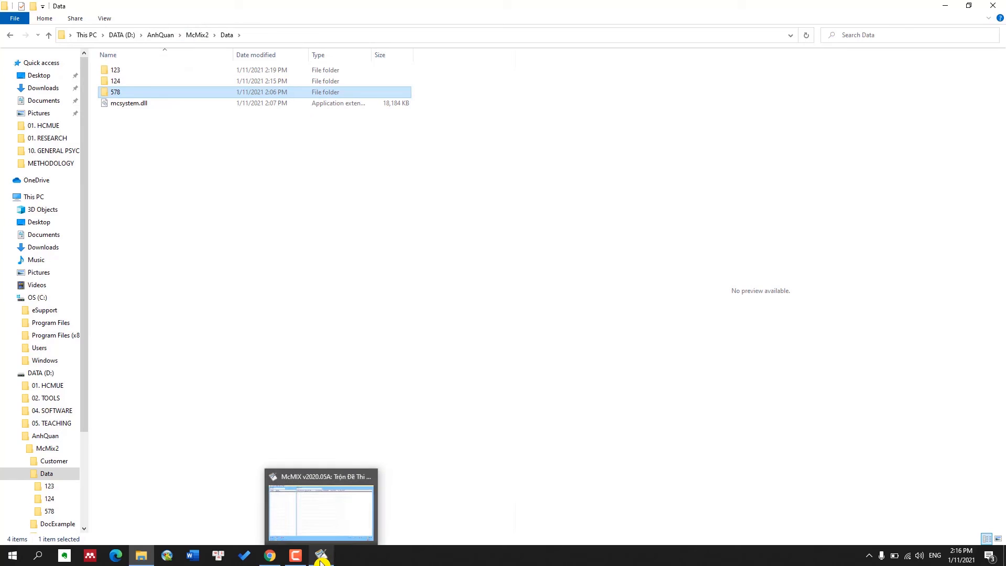